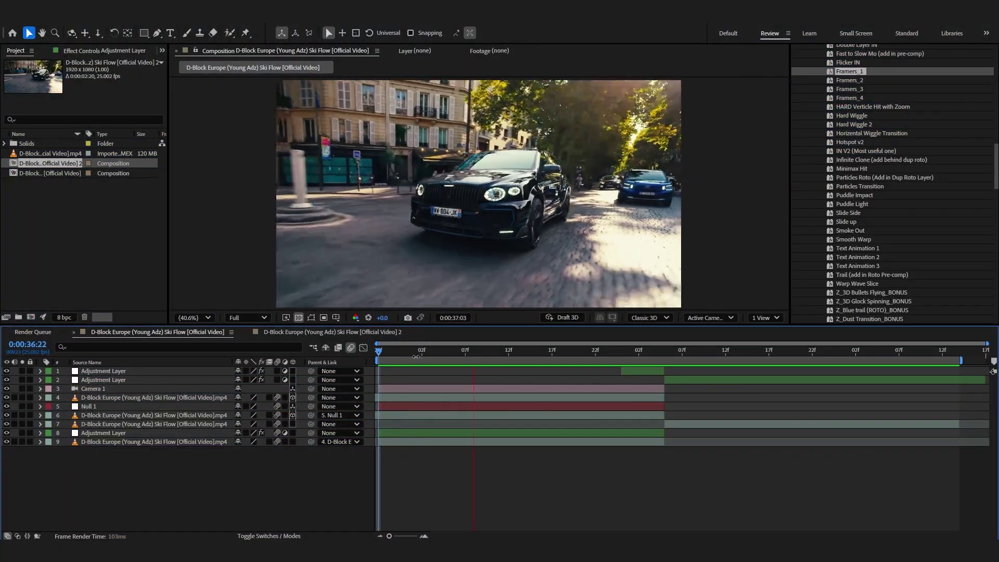
Step: Open the second Ski Flow composition and preview the cut from the street clip to the car interior clip
left_click_drag(416, 357, 307, 383)
left_click(315, 332)
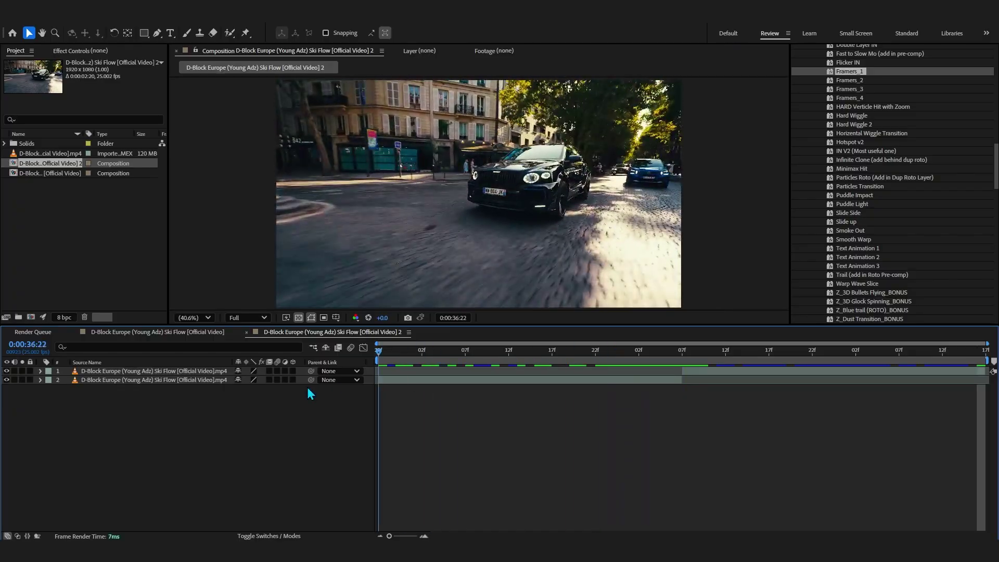
key("space")
left_click_drag(705, 356, 565, 378)
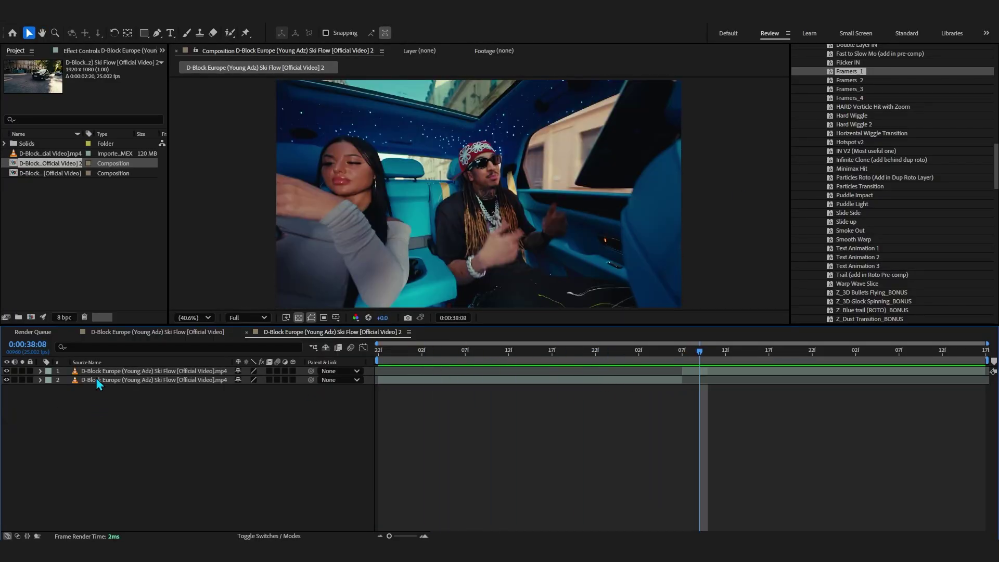
Step: Duplicate the car interior clip with the playhead at its in point, 0:00:38:06
left_click(87, 371)
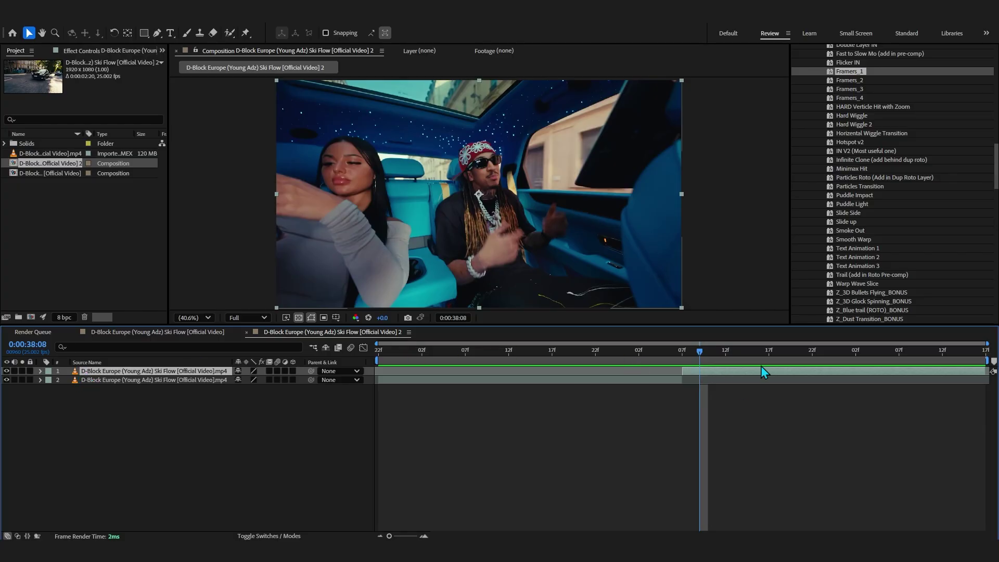
key("i")
key("ctrl+d")
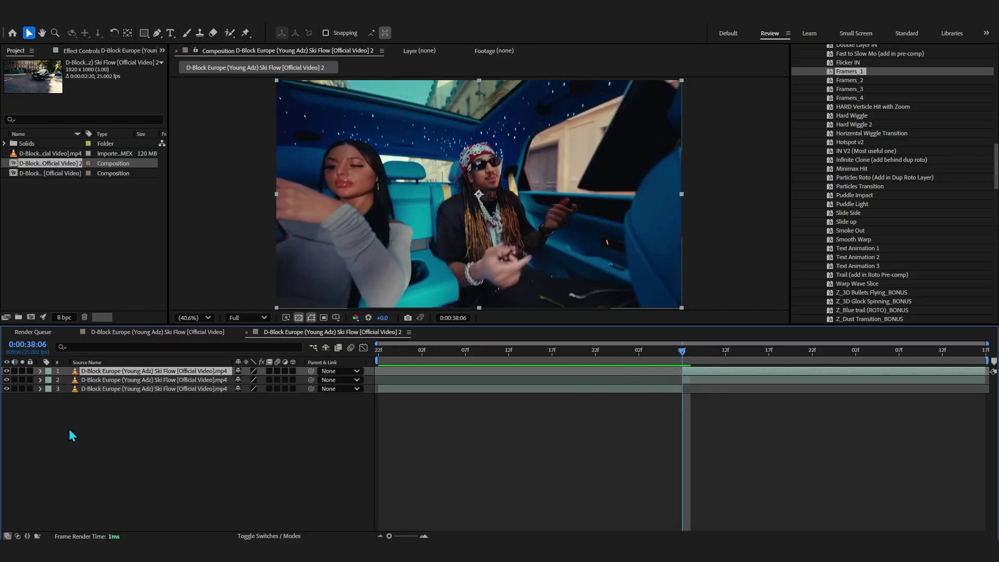
Step: Apply Freeze Frame to the duplicated interior clip at 0:00:38:06 and scrub through it to check the still
right_click(692, 372)
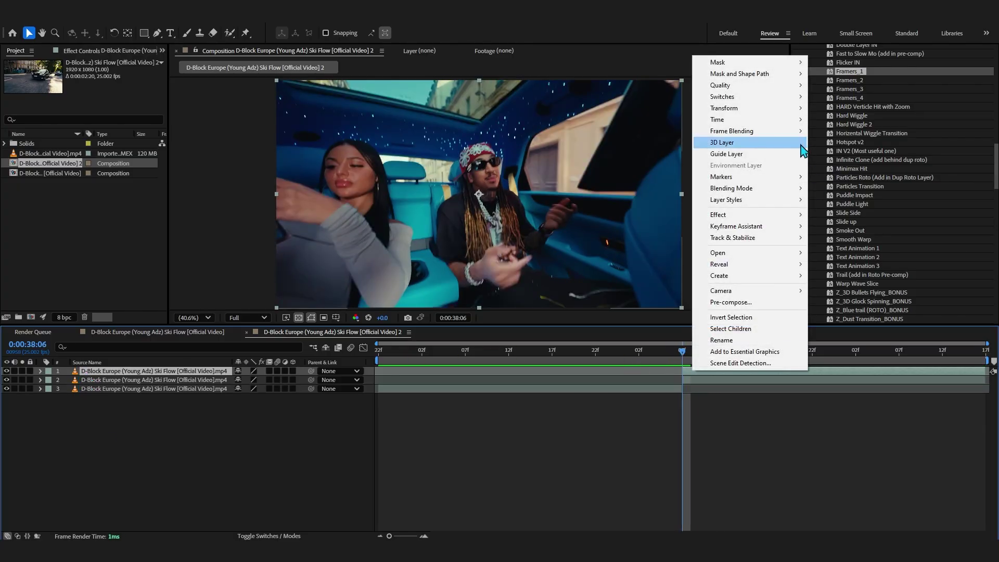
mouse_move(765, 121)
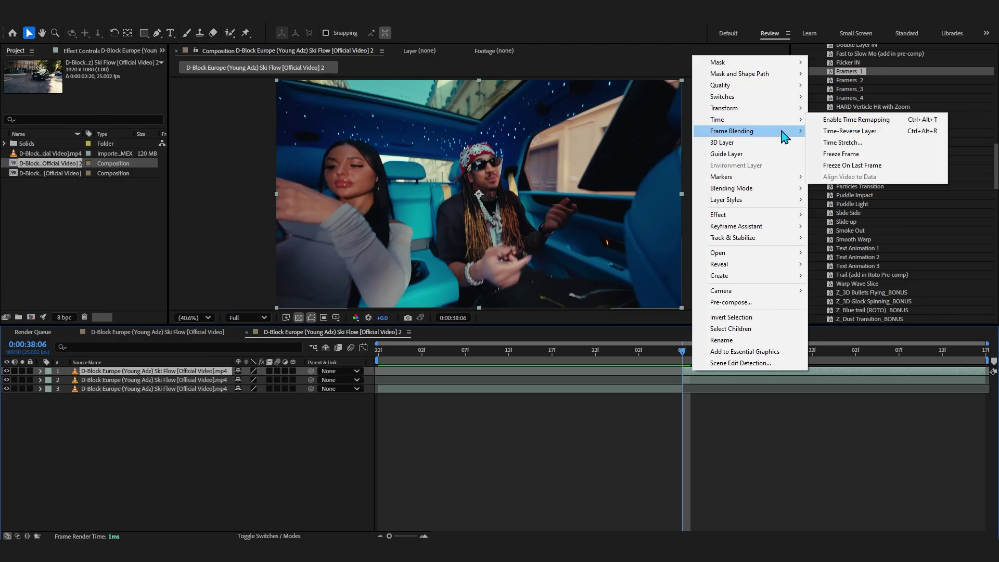
left_click(858, 154)
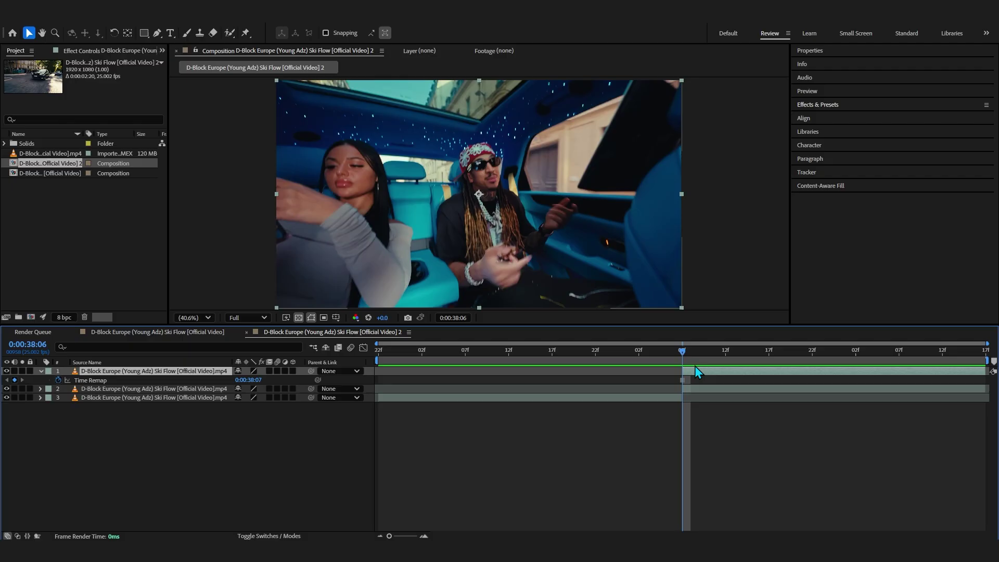
left_click_drag(695, 366, 751, 386)
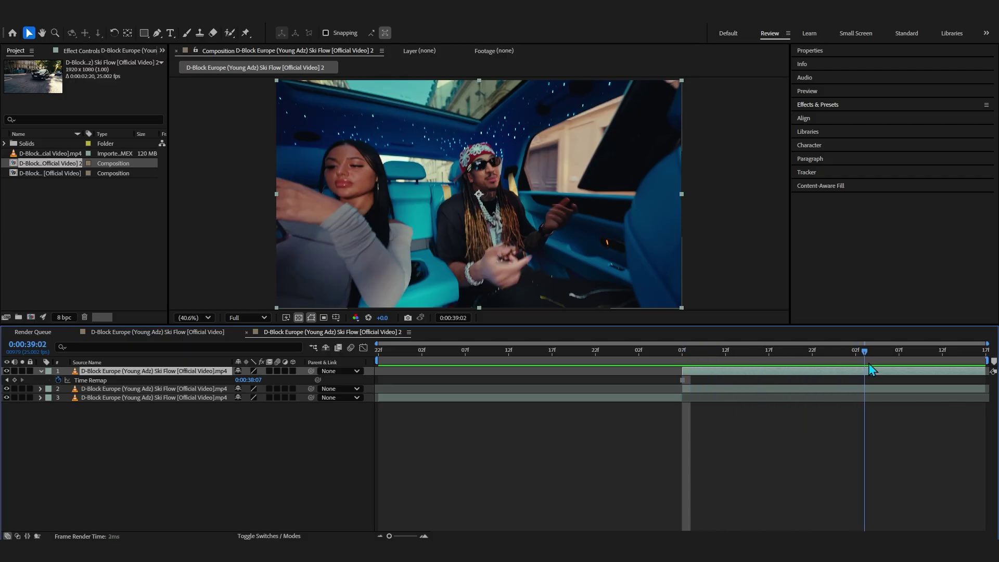
left_click_drag(869, 363, 716, 390)
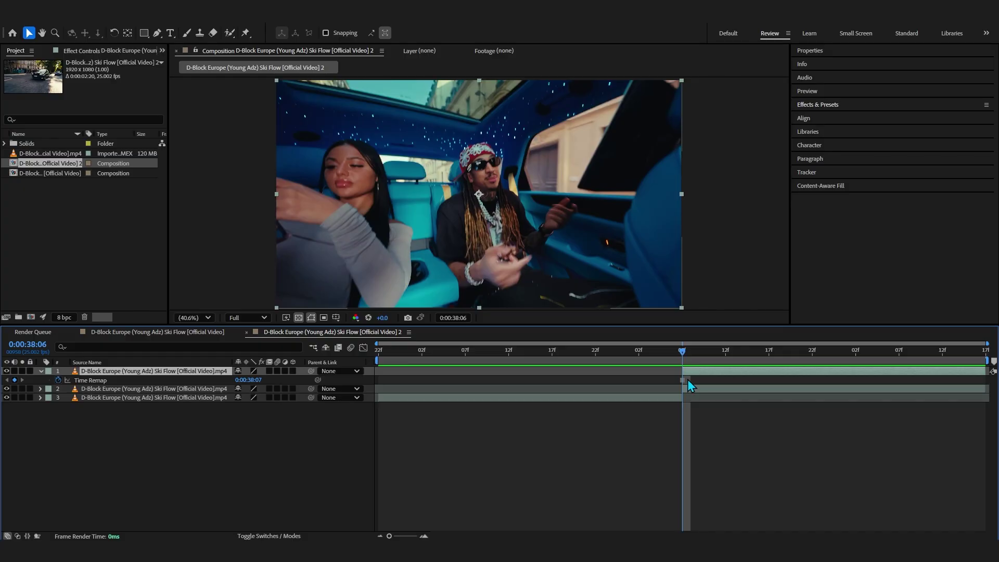
Step: Shift the frozen clip back to end at 0:00:38:06 and place it between the interior and street layers
left_click_drag(721, 372, 414, 373)
left_click_drag(641, 355, 622, 377)
left_click_drag(109, 382, 113, 392)
Step: Toggle the frozen layer's visibility to compare it with the street clip, and collapse its Time Remap property
left_click(7, 380)
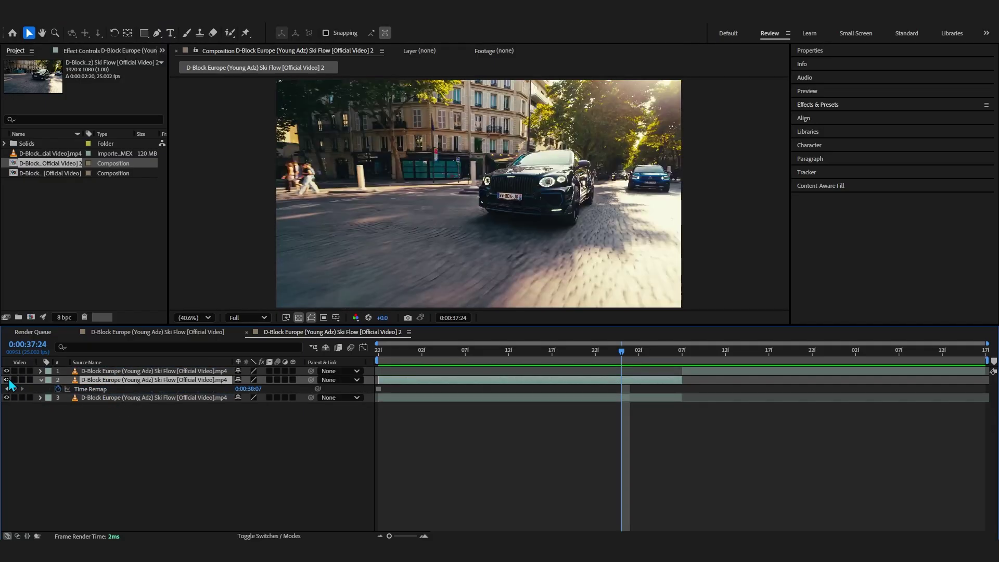
left_click(7, 380)
left_click(7, 380)
left_click(7, 380)
key("u")
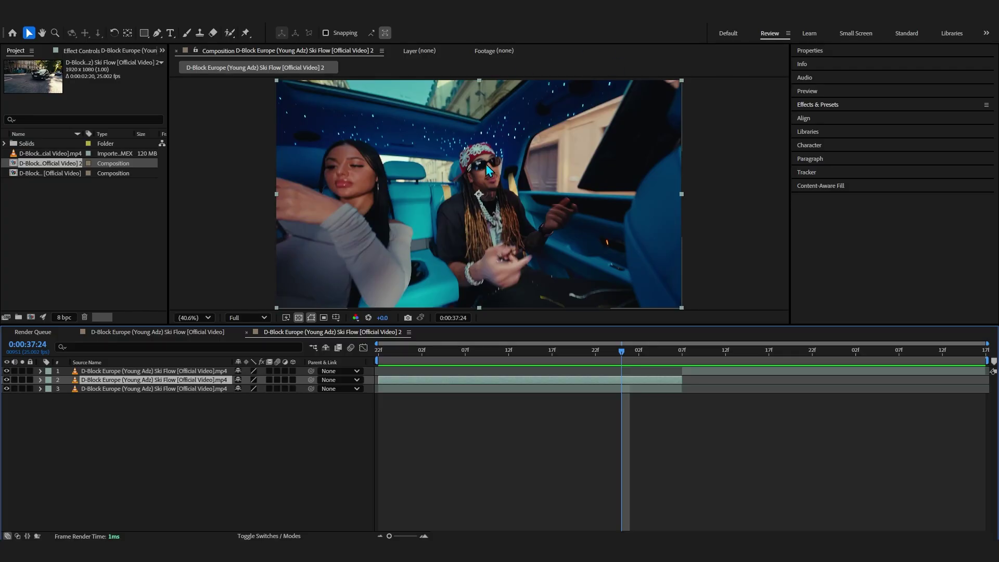
Step: Start a Pen mask on the frozen layer at 0:00:37:02, tracing the window edge beside the man and its rounded upper corner
key("space")
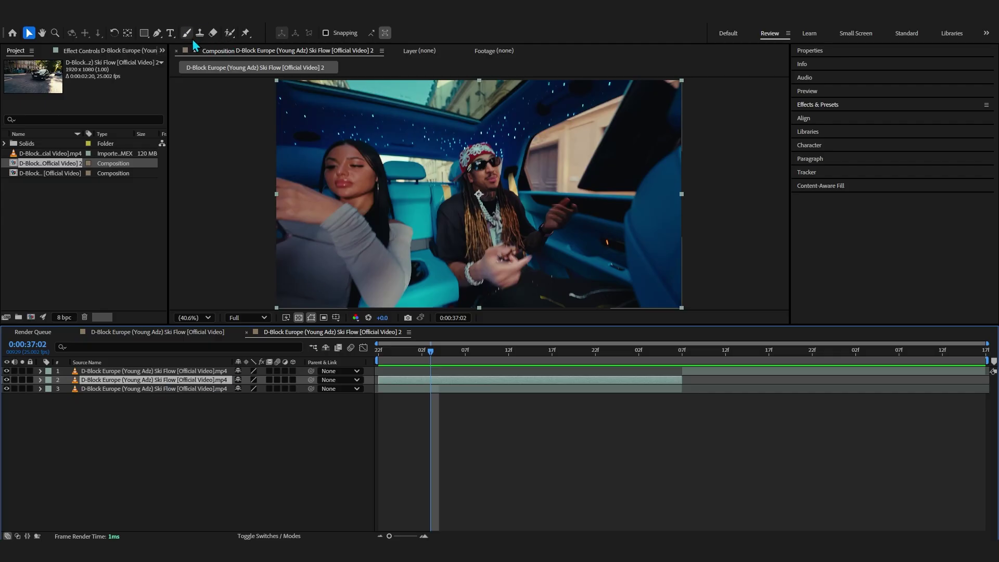
left_click(160, 35)
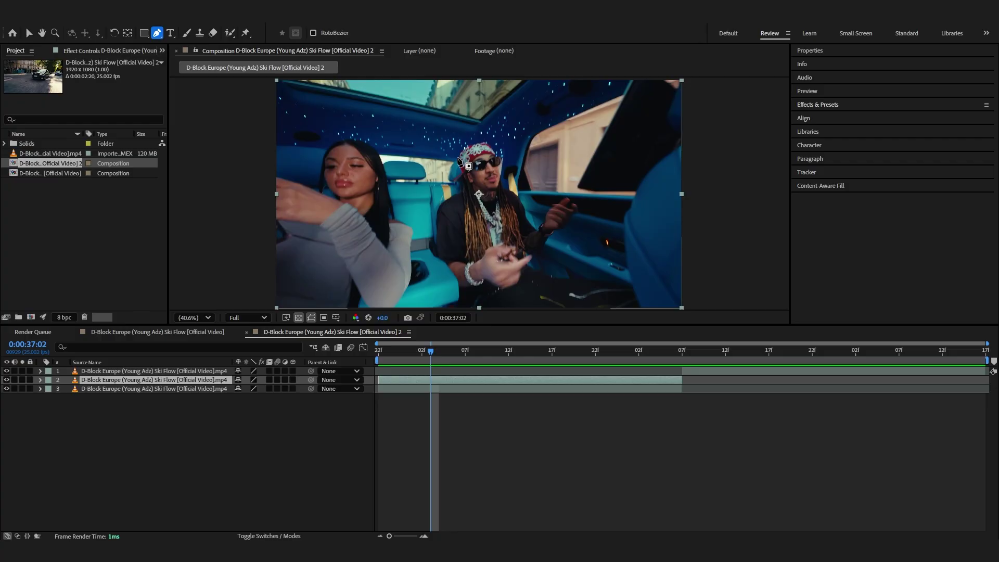
key("h")
scroll(541, 185, "up", 5)
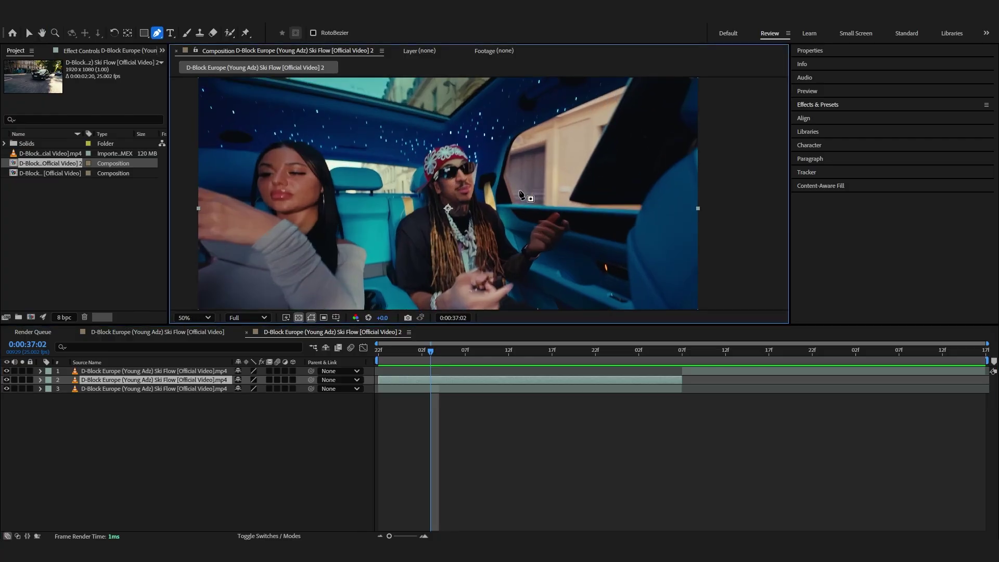
left_click_drag(505, 218, 442, 230)
key("g")
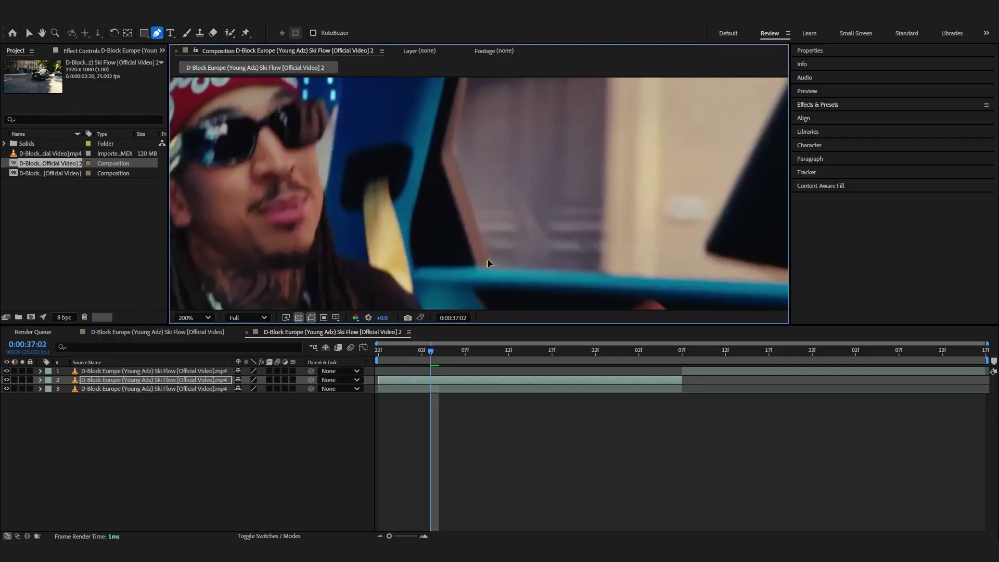
scroll(469, 260, "up", 5)
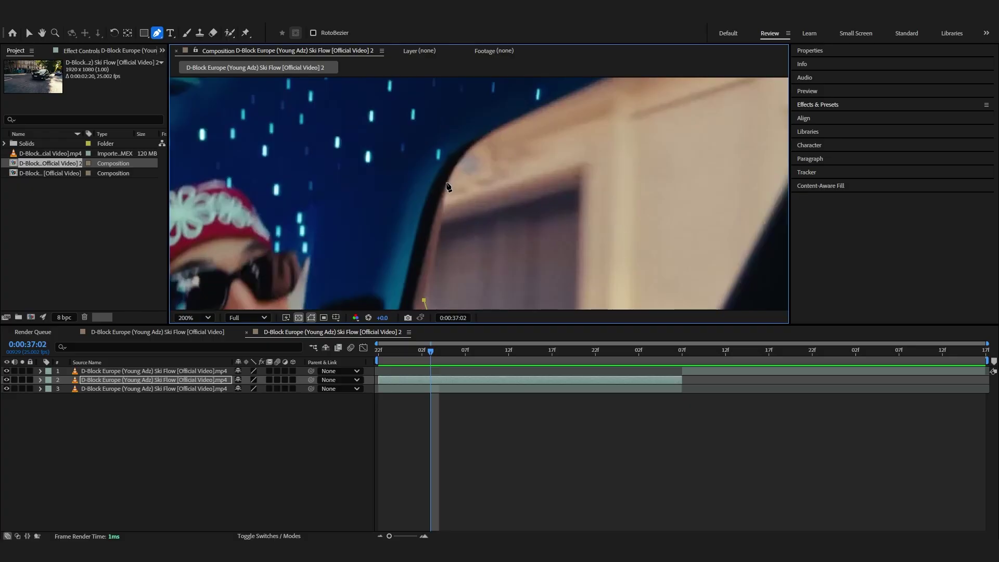
left_click_drag(446, 182, 451, 170)
left_click_drag(513, 121, 549, 104)
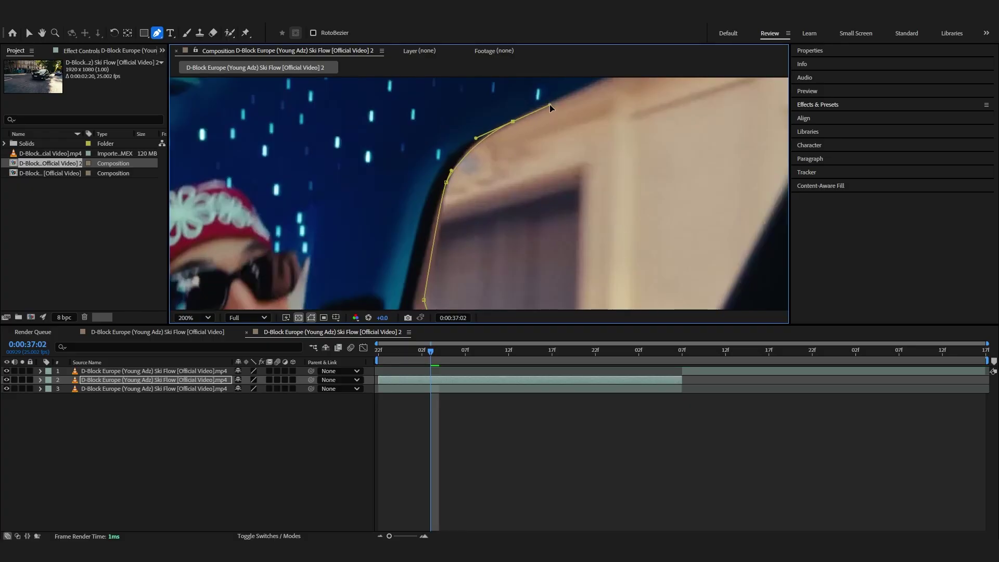
Step: Continue the mask along the window's top edge and down the slanted dark panel to its lower tip
left_click_drag(619, 93, 422, 221)
left_click_drag(702, 81, 618, 156)
left_click(617, 156)
left_click_drag(574, 224, 618, 58)
left_click_drag(527, 236, 563, 58)
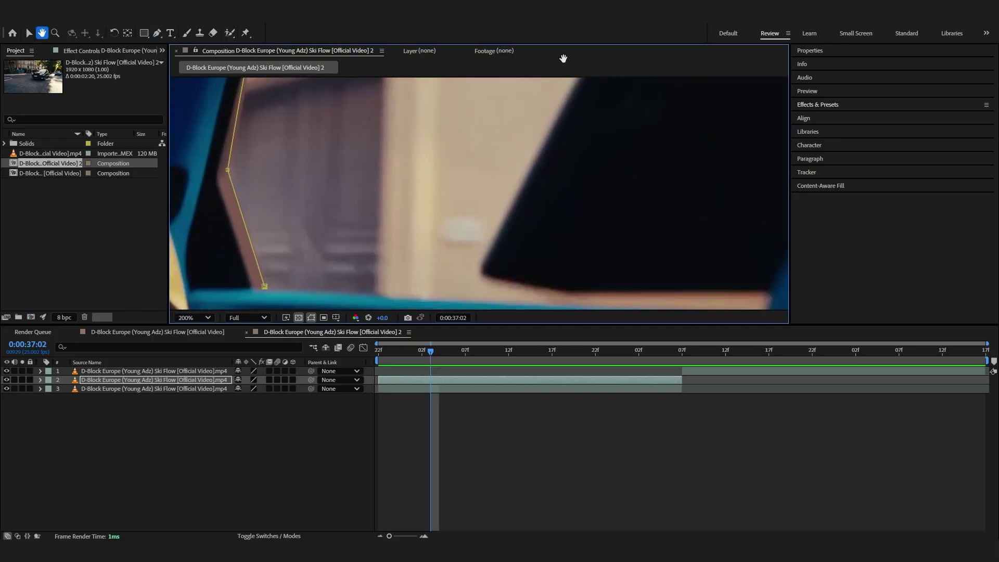
key("g")
left_click(482, 269)
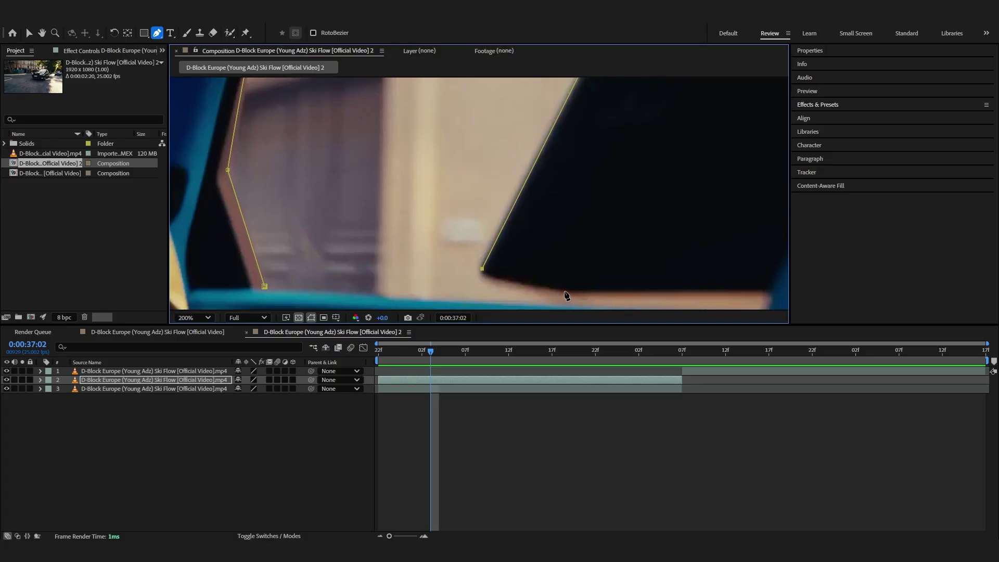
Step: Trace the mask under the dark panel, around the far lower window corner, and close it along the sill
key("space")
left_click_drag(567, 295, 497, 257)
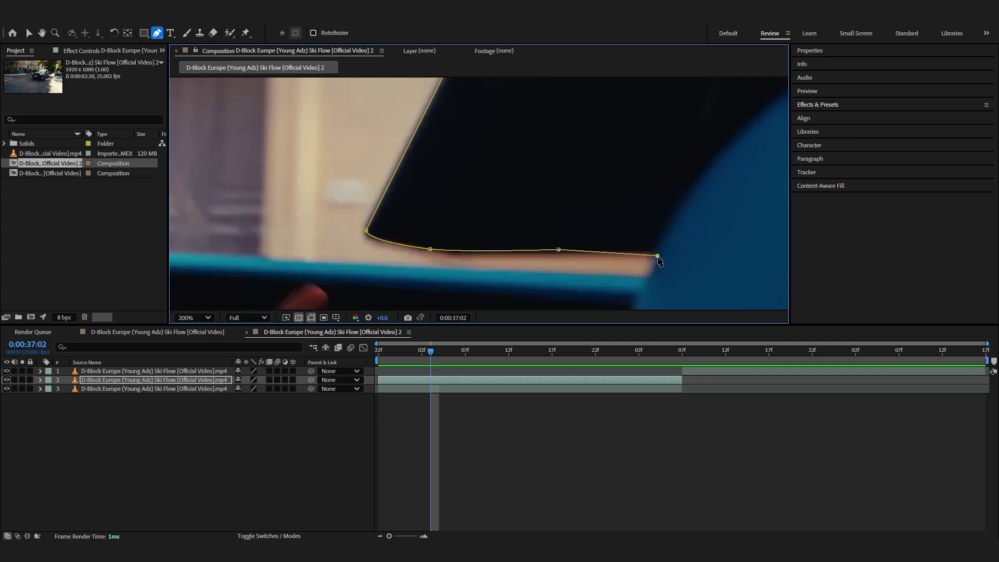
key("space")
left_click_drag(649, 277, 676, 252)
left_click(676, 252)
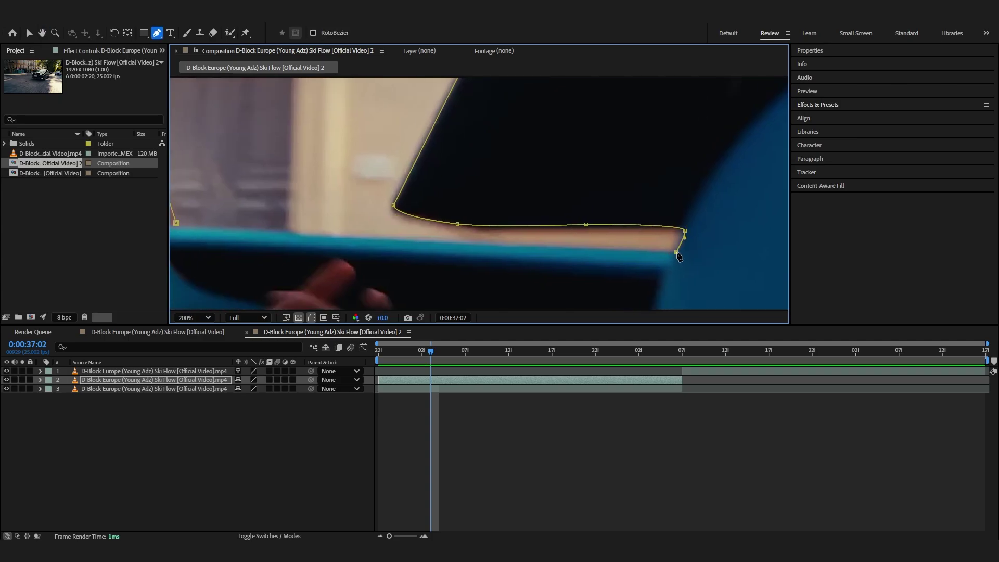
key("space")
left_click_drag(510, 262, 767, 270)
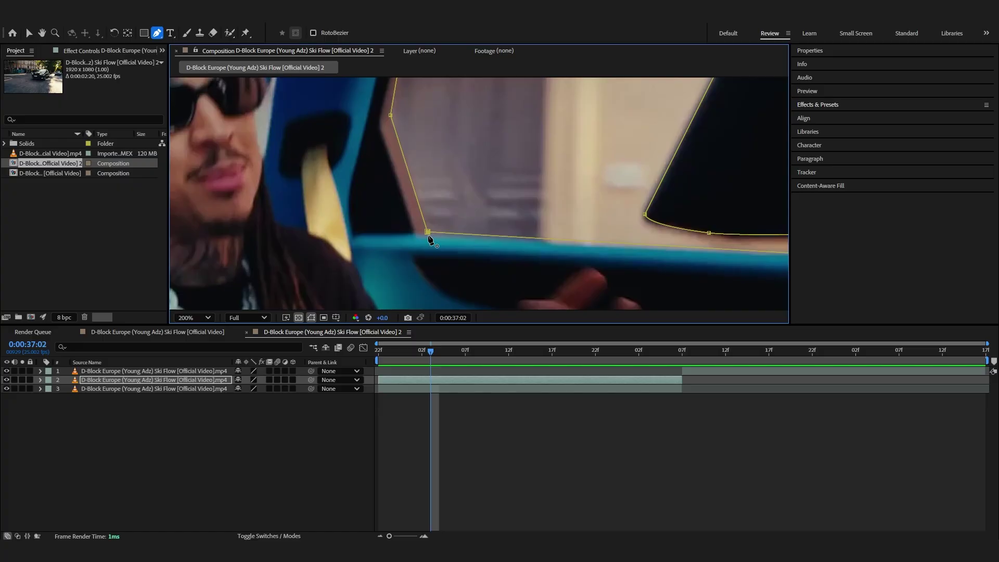
Step: Check the isolated window area over the street clip, advancing the playhead to 0:00:37:09
scroll(429, 240, "down", 6)
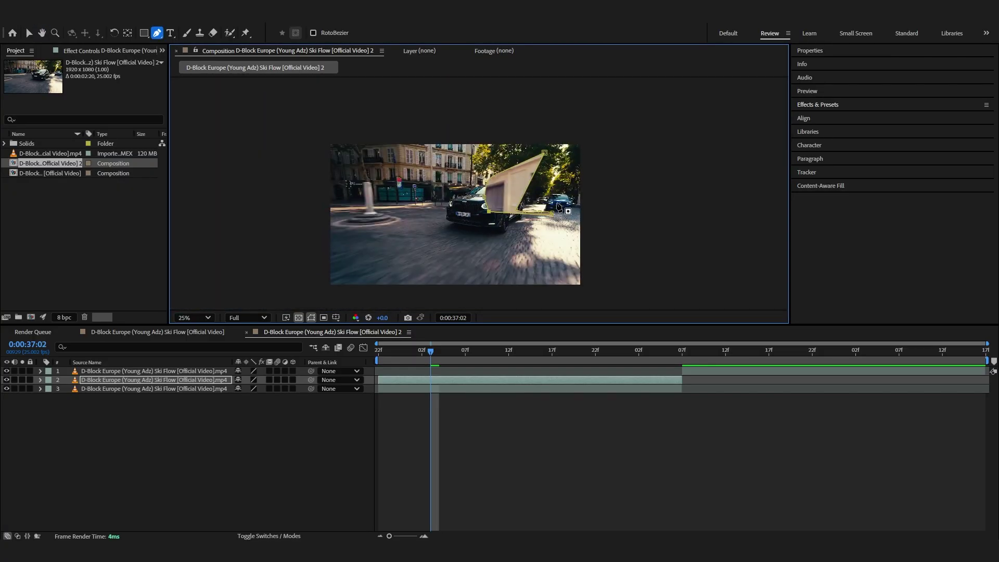
key("space")
left_click_drag(558, 207, 550, 230)
scroll(569, 206, "up", 2)
key("space")
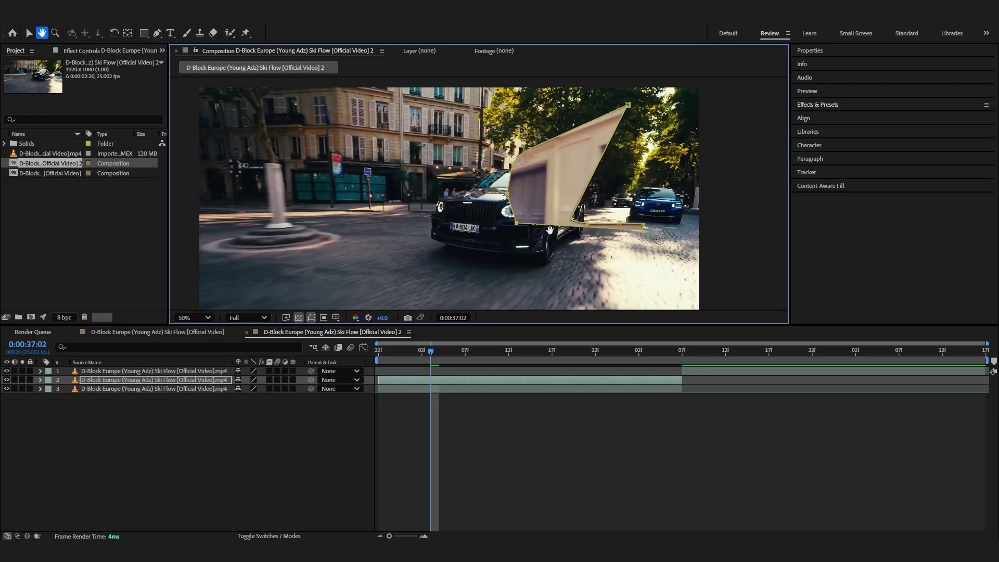
left_click_drag(439, 354, 493, 354)
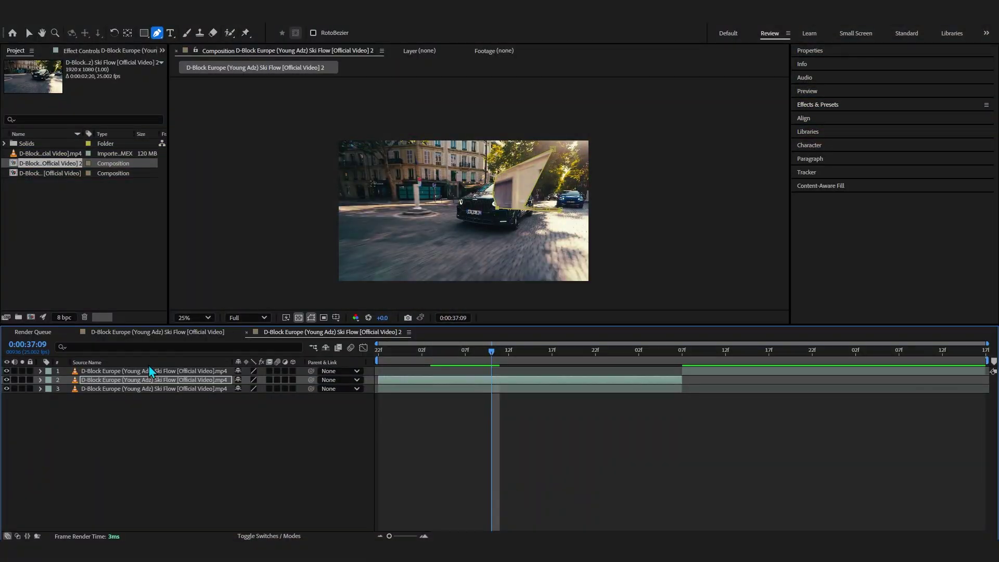
Step: Set the mode of the frozen layer's Mask 1 to Subtract
left_click(157, 384)
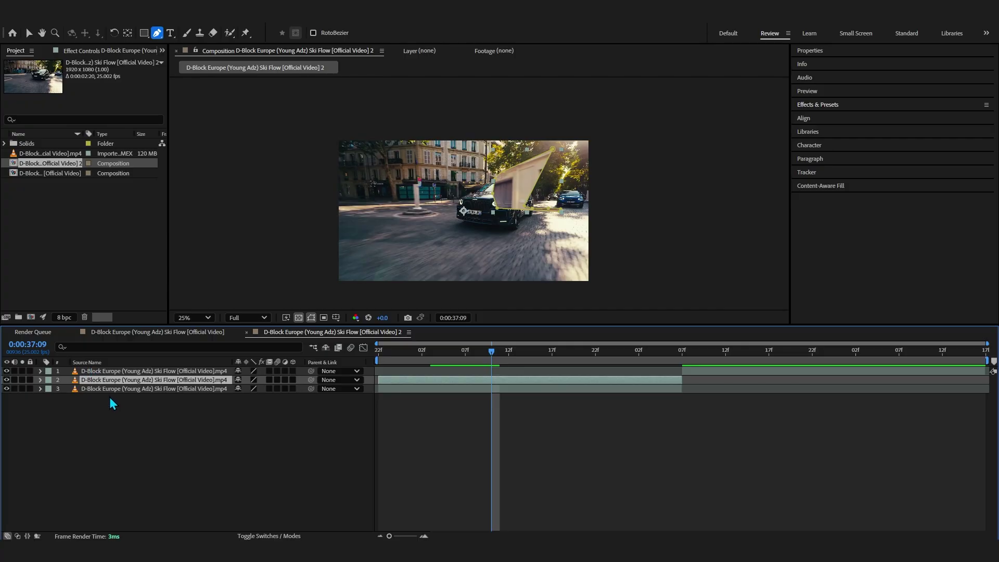
key("m")
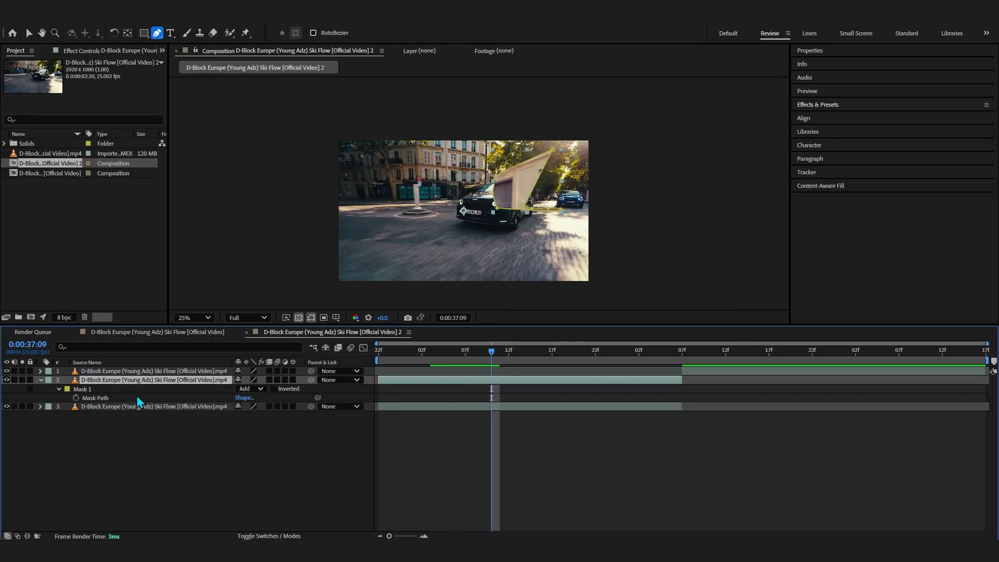
left_click(241, 390)
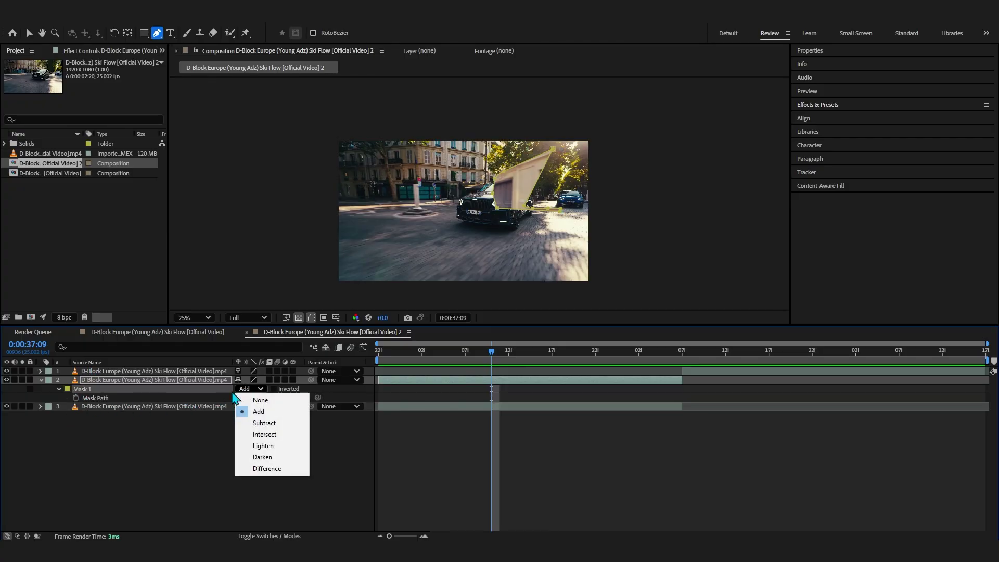
left_click(242, 422)
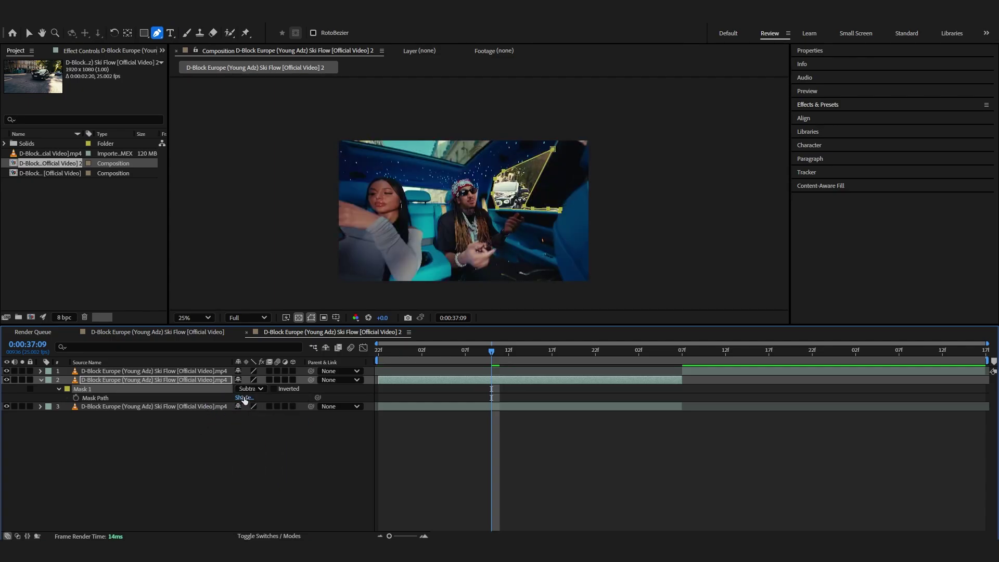
Step: Inspect the edges of the window cut-out up close and in the full car interior shot
scroll(496, 261, "up", 3)
left_click_drag(624, 172, 393, 266)
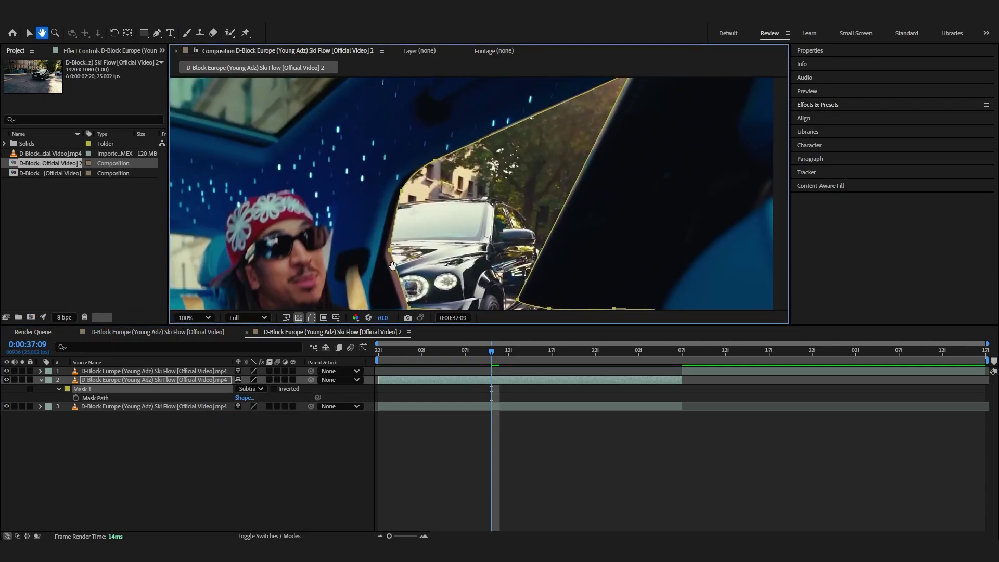
left_click_drag(327, 253, 371, 207)
scroll(372, 208, "down", 3)
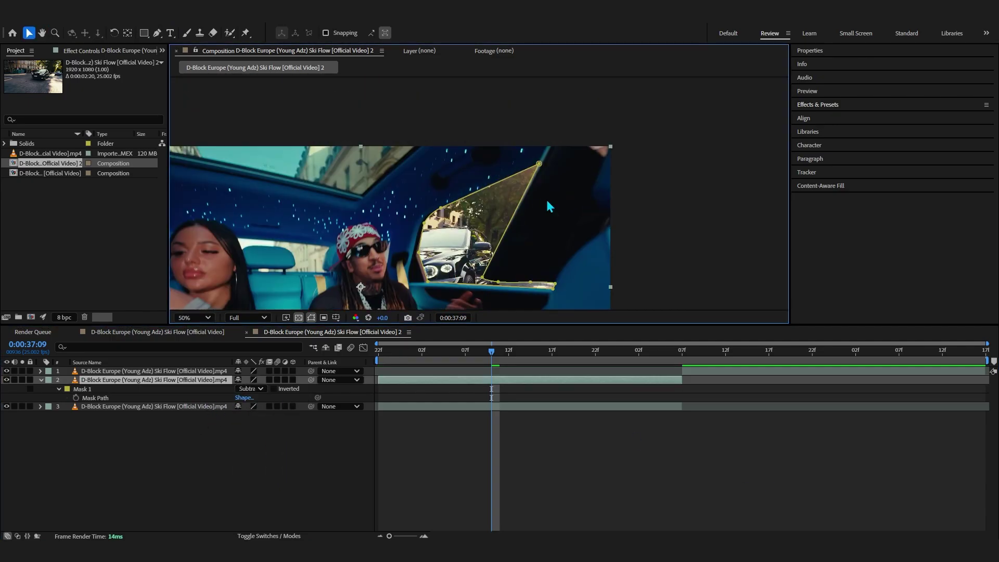
scroll(536, 190, "up", 1)
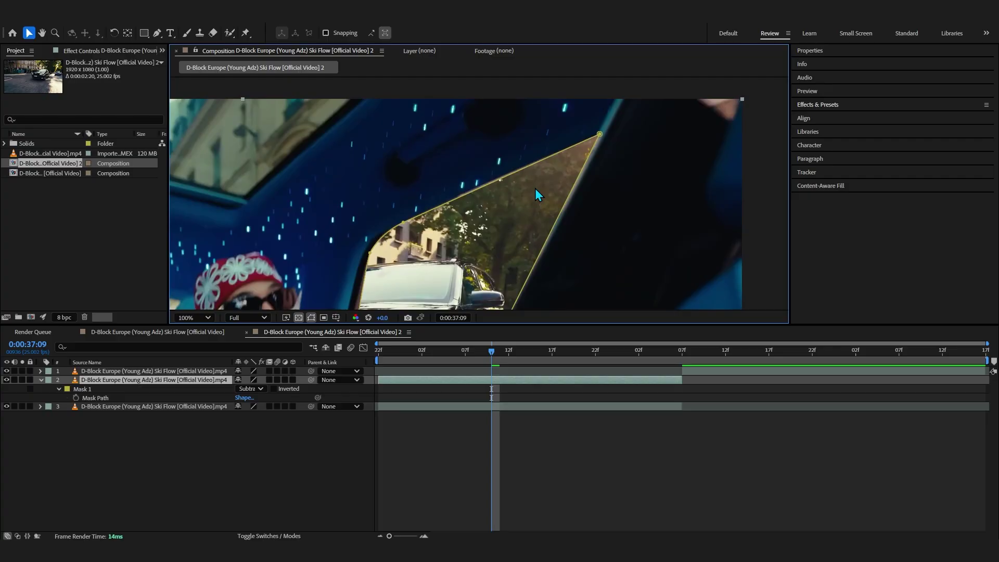
scroll(561, 212, "down", 3)
key("h")
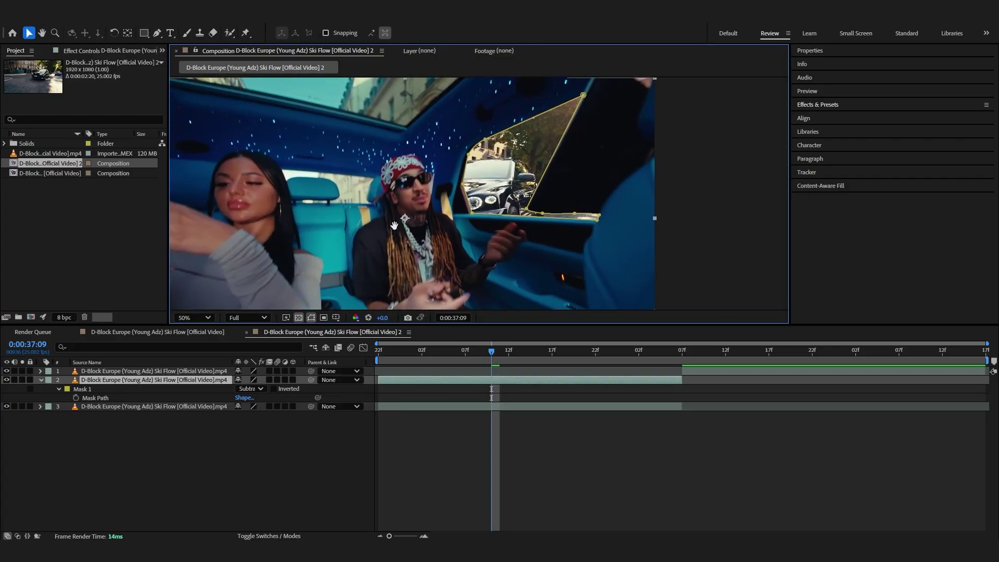
left_click_drag(389, 217, 414, 183)
Step: Rename the frozen car interior layer that holds the window mask to "Freeze Frame with Mask"
left_click_drag(409, 352, 535, 406)
left_click(41, 380)
key("Return")
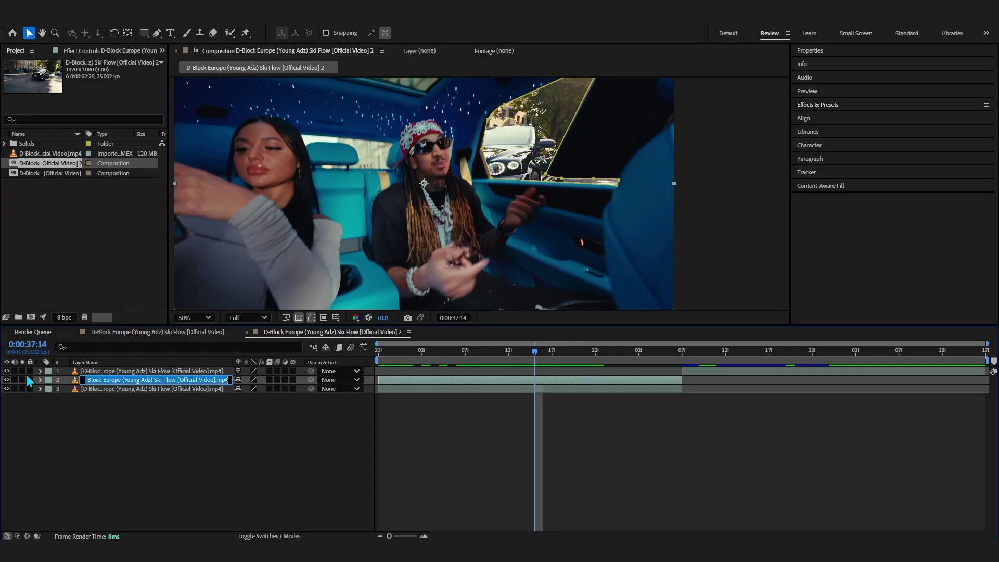
type("Frame with Mask")
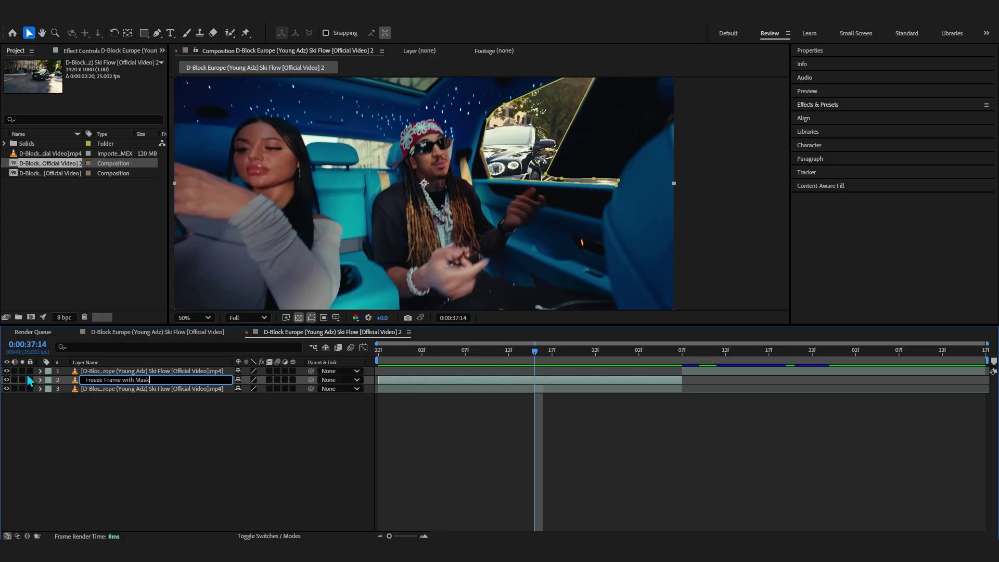
Step: Rename the top video layer to "Footage 2" and the bottom video layer to "Footage 1"
left_click(115, 373)
key("Return")
type("Footage 2")
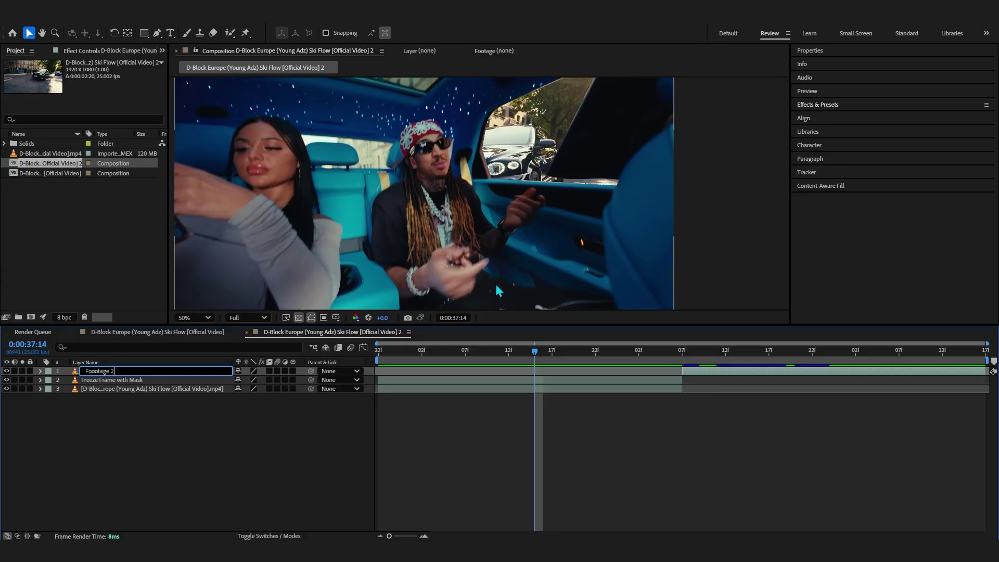
left_click(224, 388)
key("Return")
type("Fi")
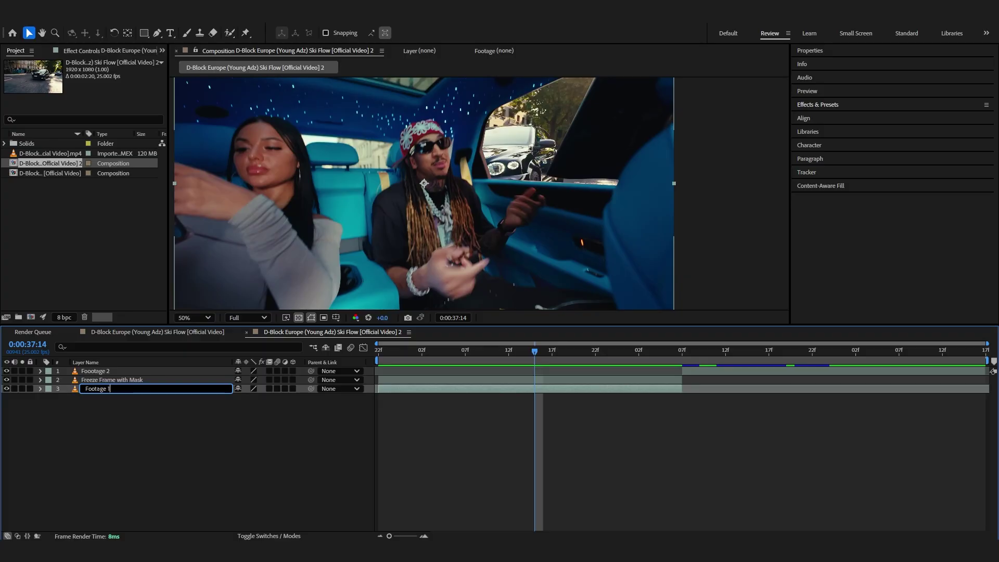
left_click(234, 445)
Step: Add a two-node camera with a 6.00 mm focal length directly above the Freeze Frame with Mask layer
left_click_drag(534, 351, 508, 351)
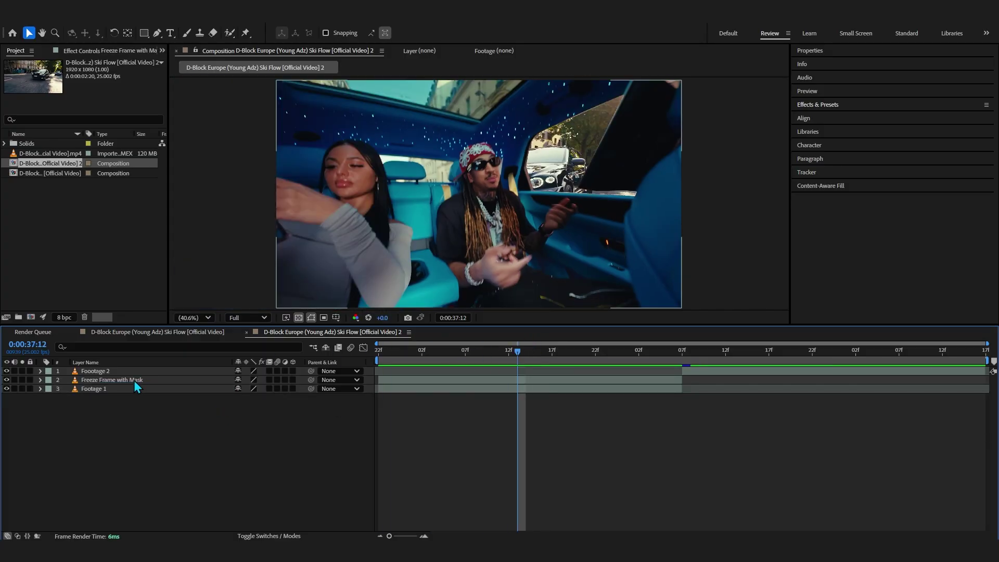
left_click(133, 380)
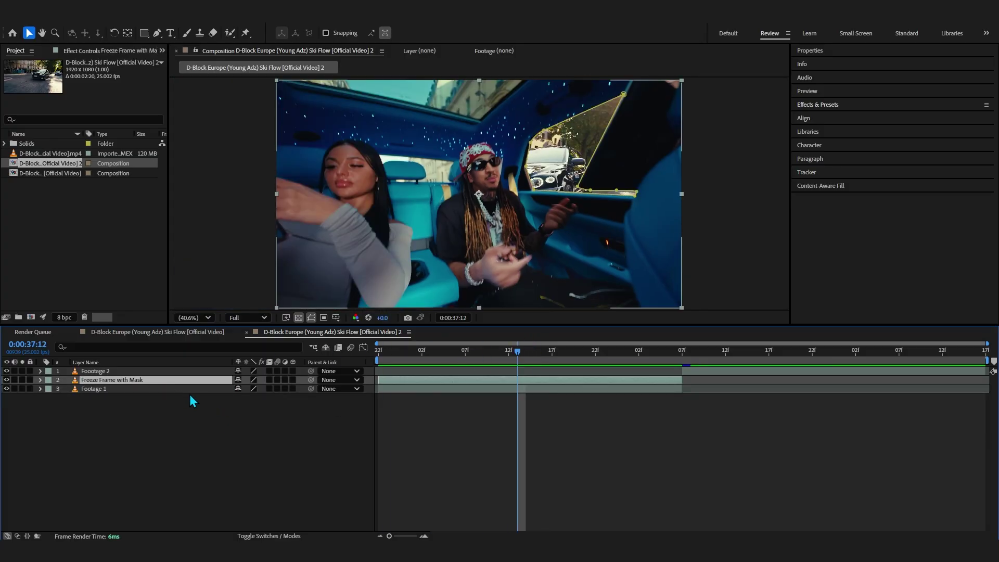
right_click(205, 404)
mouse_move(229, 410)
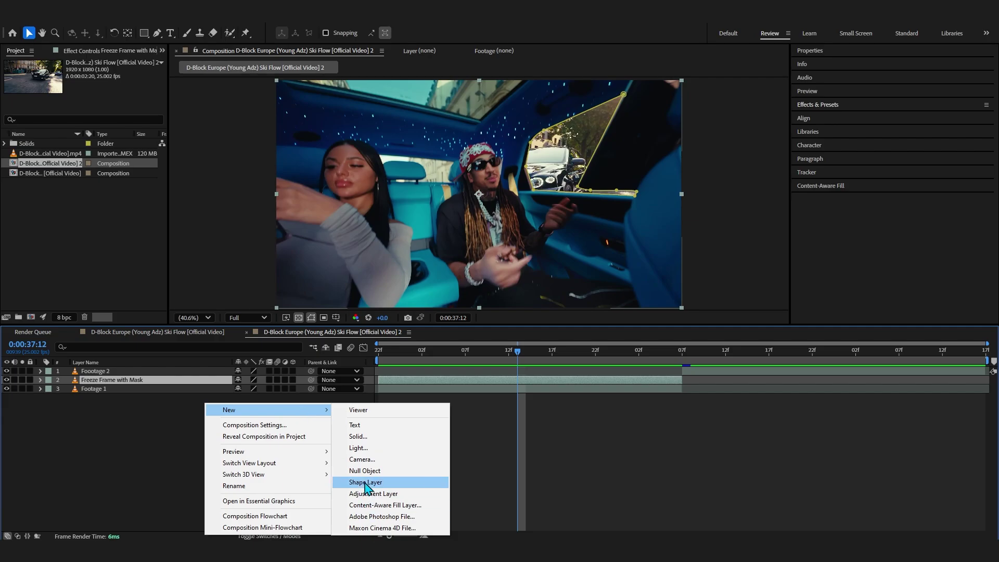
left_click(363, 461)
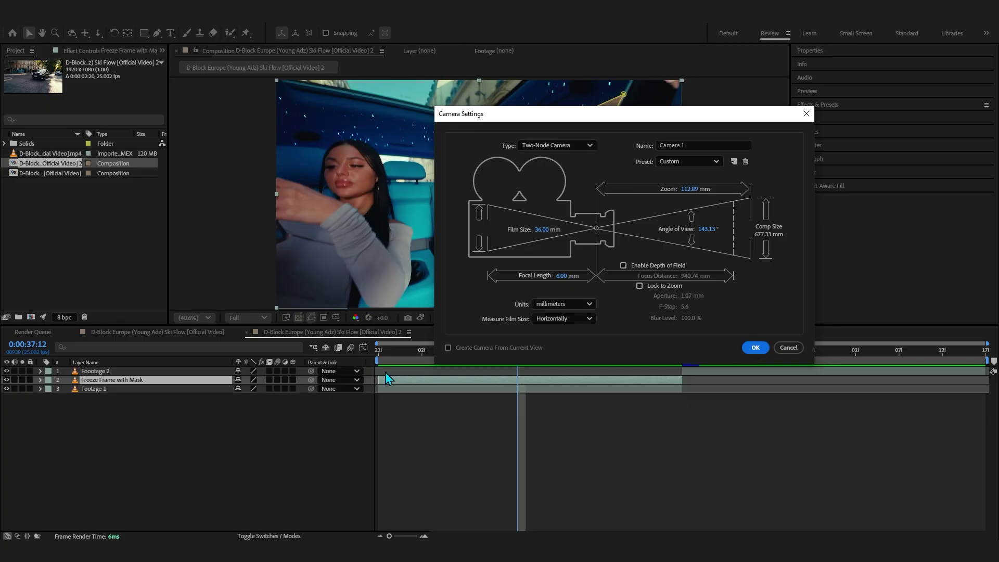
left_click(755, 348)
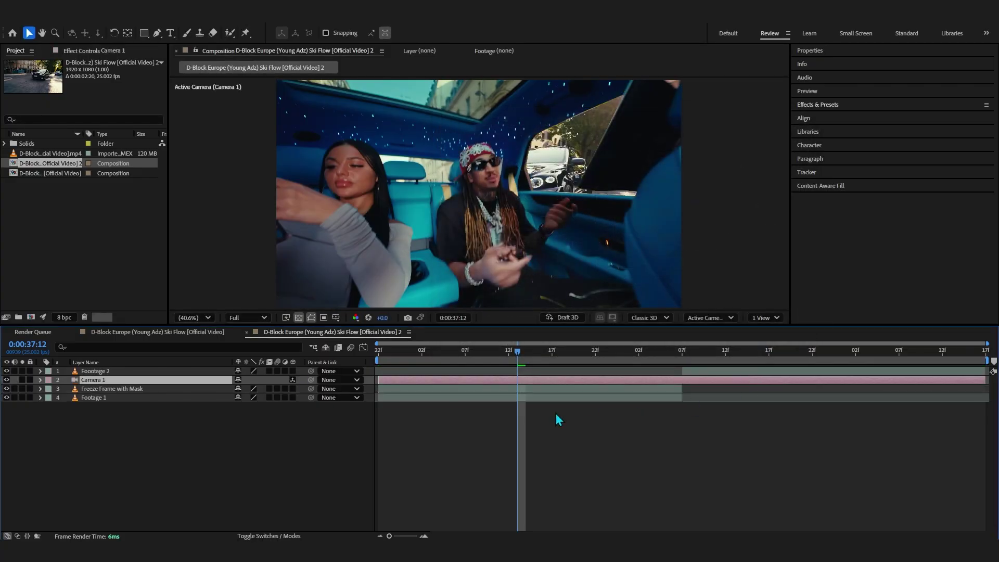
Step: Trim the camera layer's out point at 0:00:38:05 so it ends together with the freeze frame layer
left_click(673, 348)
key("alt+]")
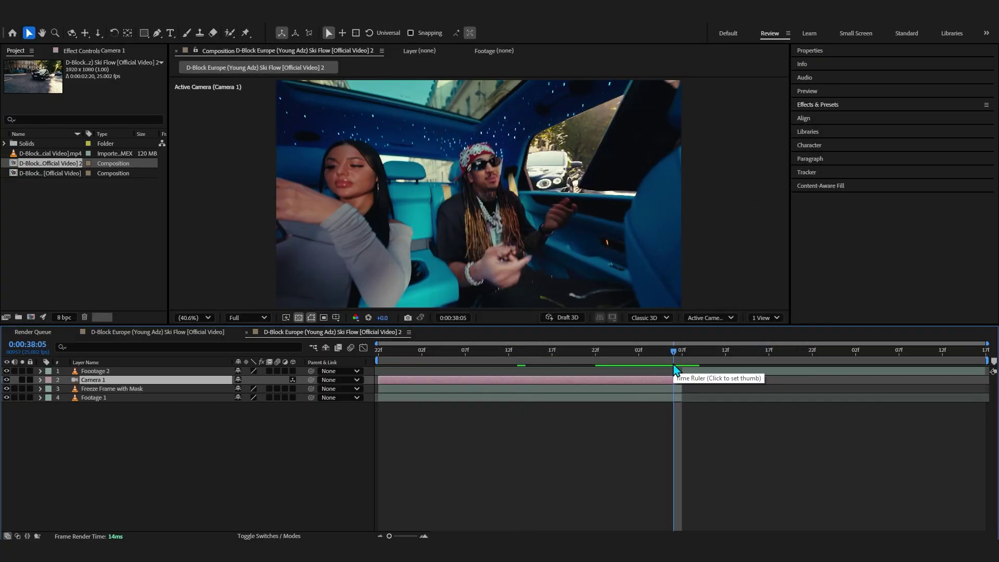
left_click_drag(675, 367, 310, 400)
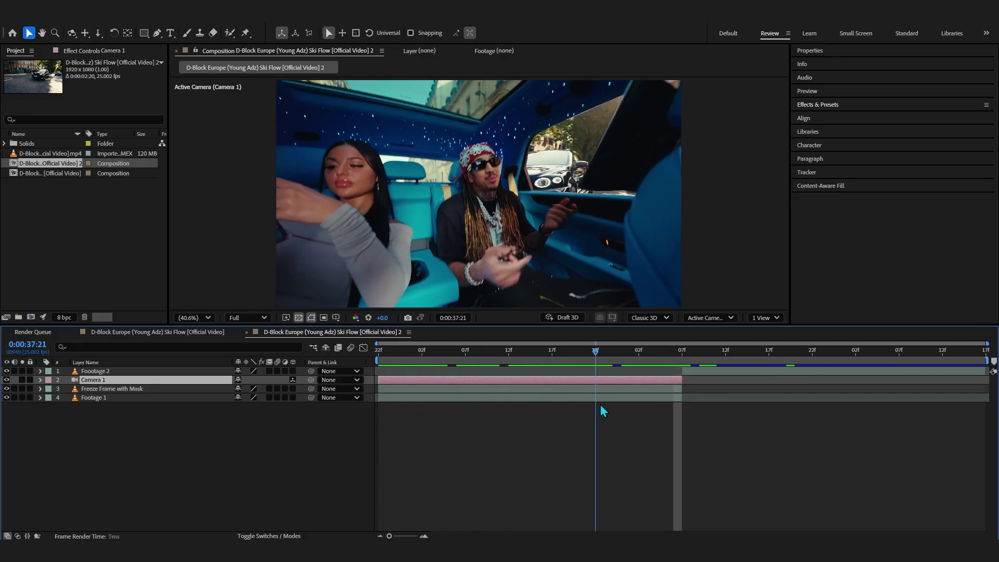
Step: Make the Freeze Frame with Mask layer a 3D layer
left_click(455, 390)
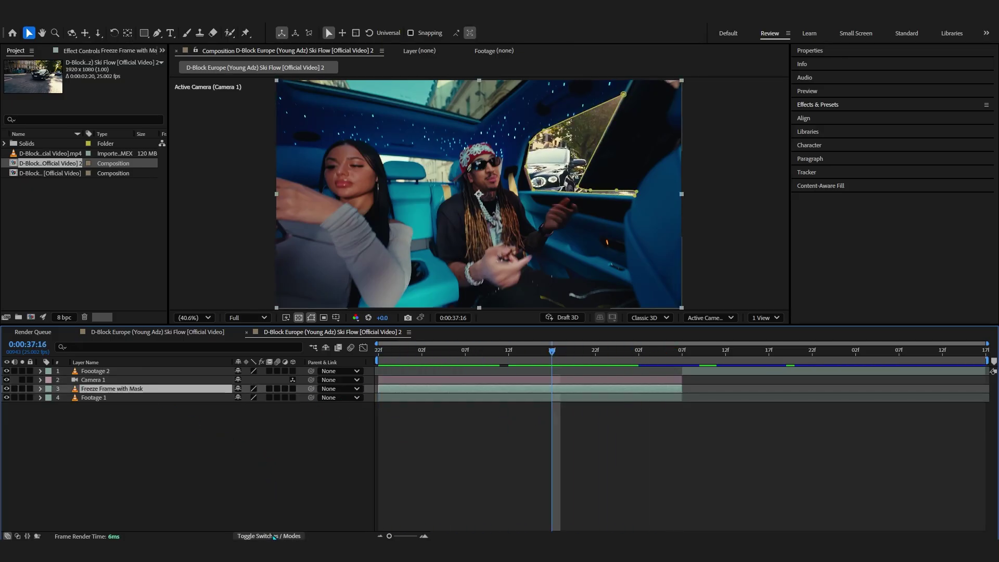
left_click(268, 536)
left_click(268, 536)
left_click(293, 389)
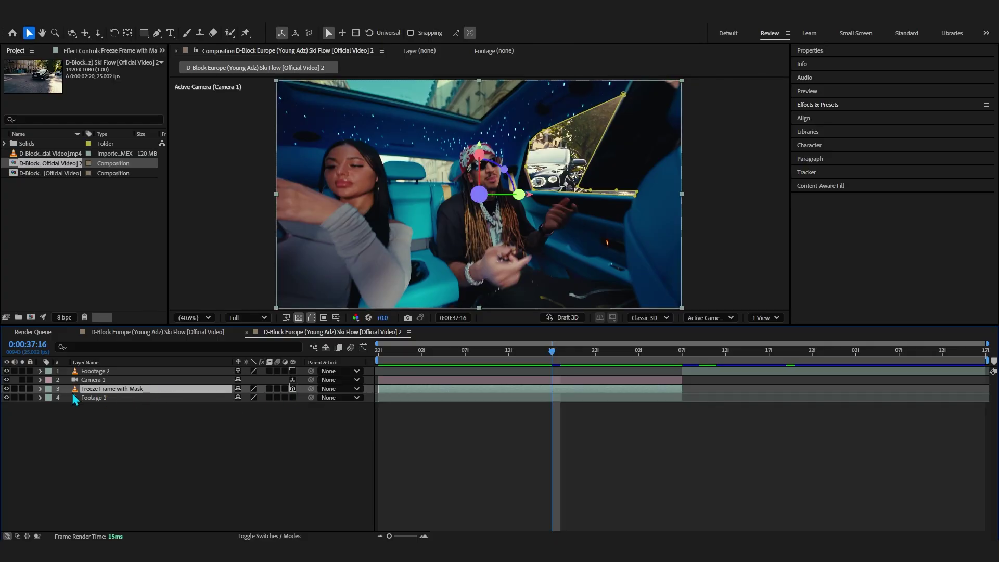
Step: Add Position and X, Y and Z Rotation keyframes to the Freeze Frame with Mask layer at 0:00:38:05
key("p")
left_click_drag(575, 355, 675, 369)
left_click(16, 371)
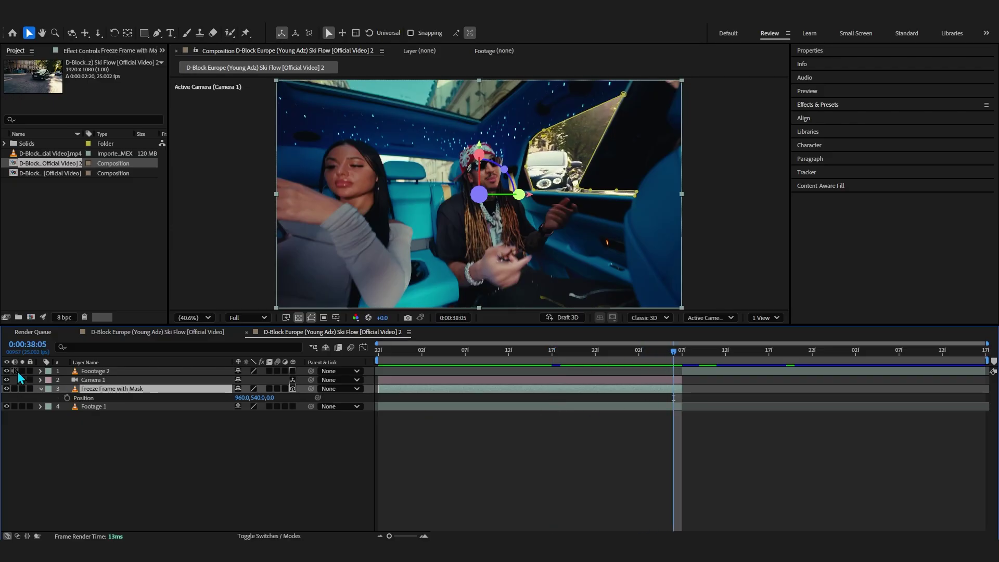
left_click(66, 399)
key("r")
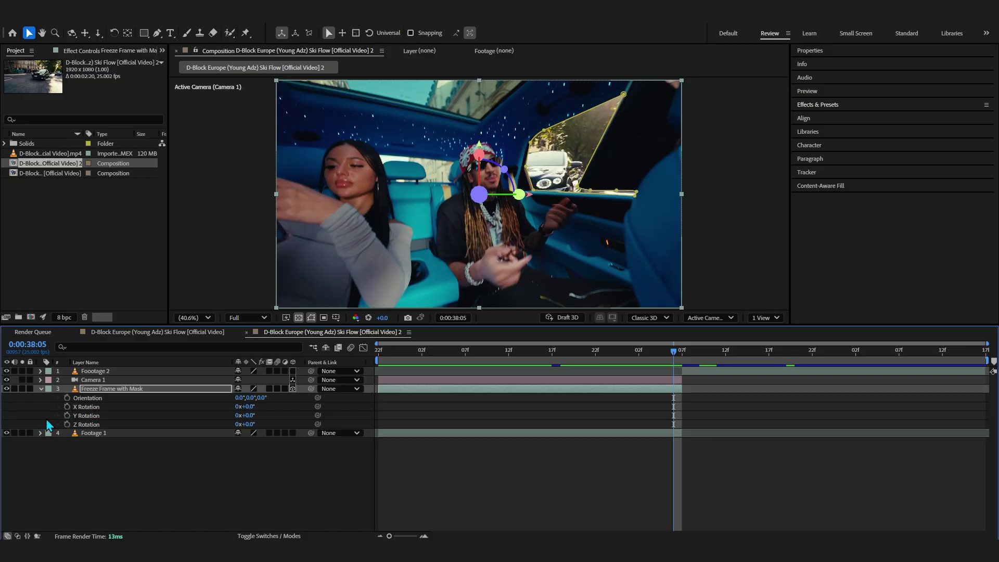
left_click(67, 407)
left_click(66, 415)
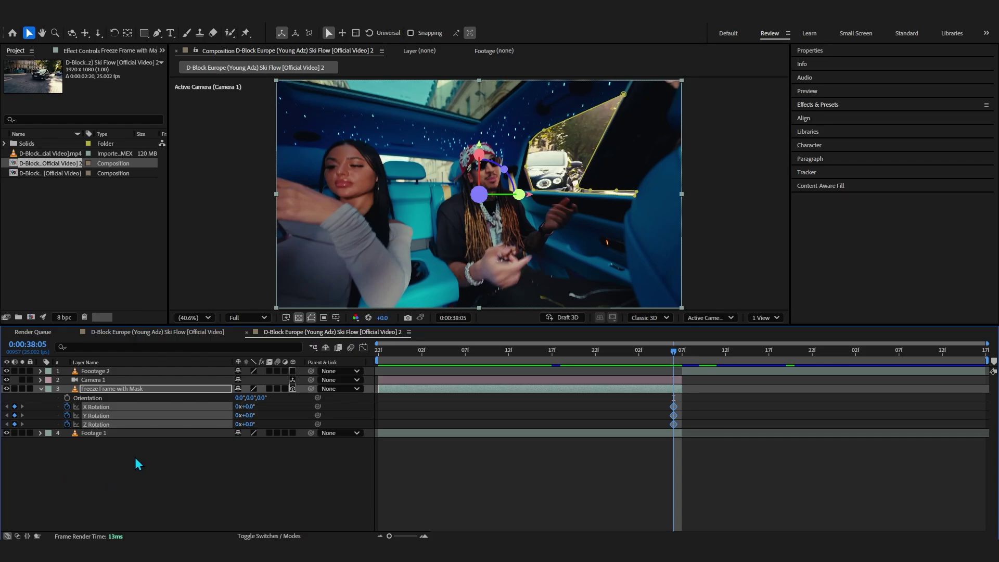
Step: Add a Scale keyframe at 0:00:38:05 and shift all the new transform keyframes to the freeze frame layer's end
key("s")
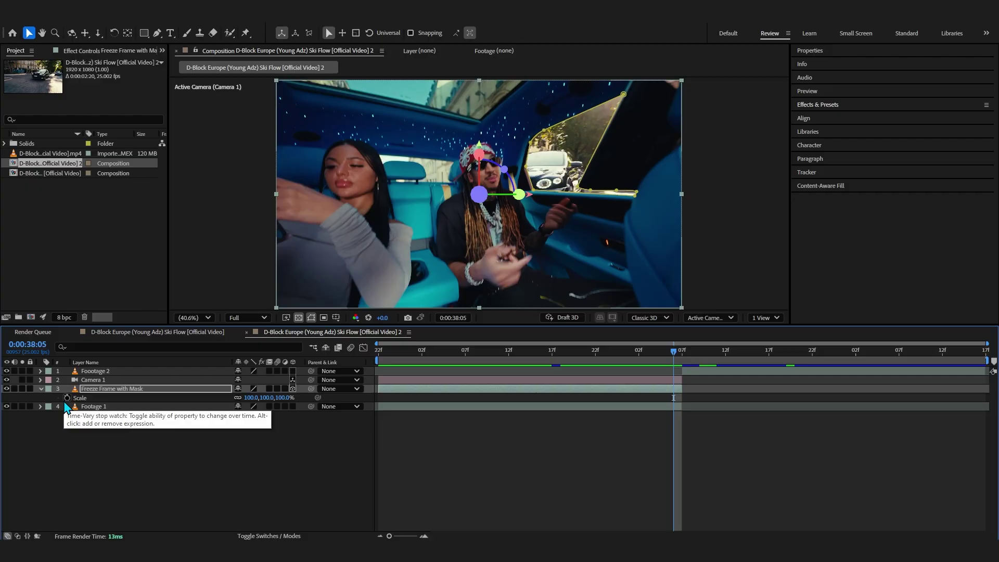
left_click(66, 398)
key("u")
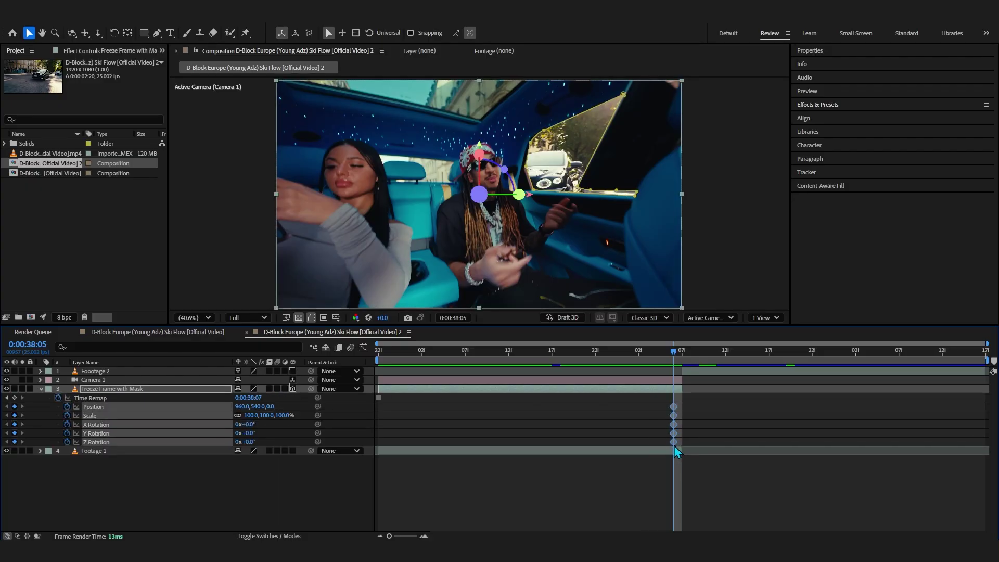
left_click_drag(673, 442, 680, 446)
Step: At 0:00:36:22, set the freeze frame layer's Position to 563, 688, -289 so only the street shows through the window
left_click_drag(652, 361, 379, 409)
left_click(493, 416)
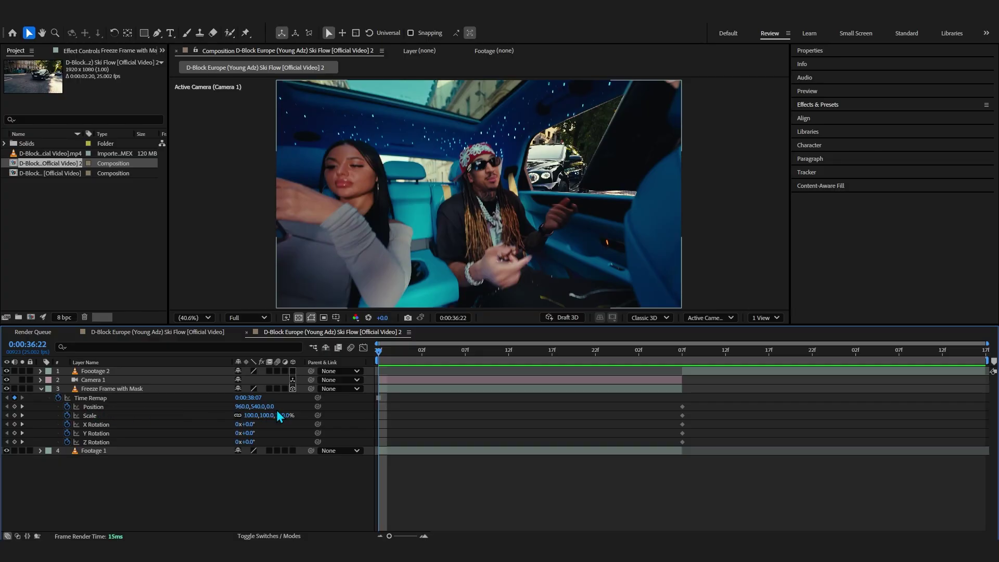
left_click_drag(271, 409, 148, 435)
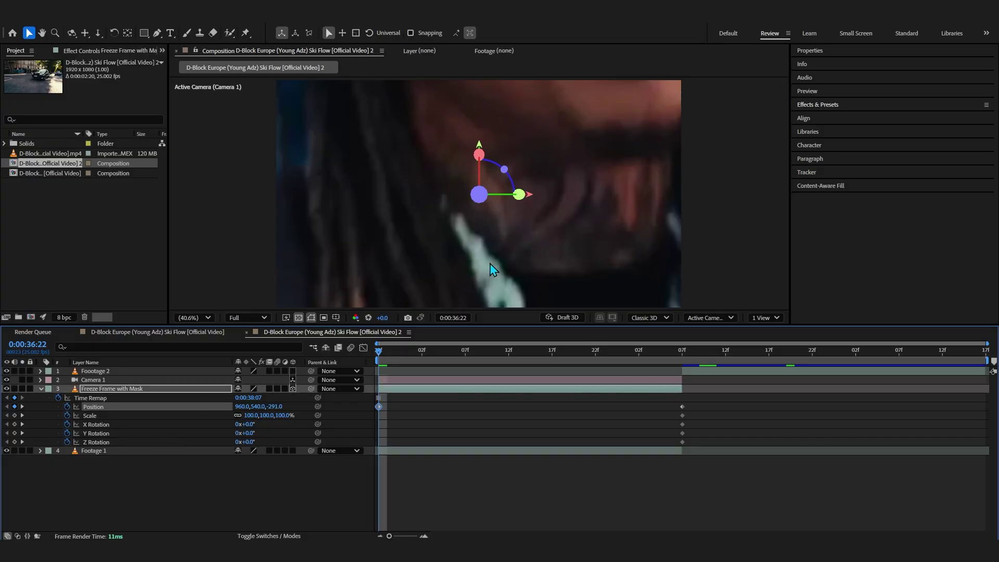
left_click_drag(245, 406, 208, 411)
key("ctrl+shift+a")
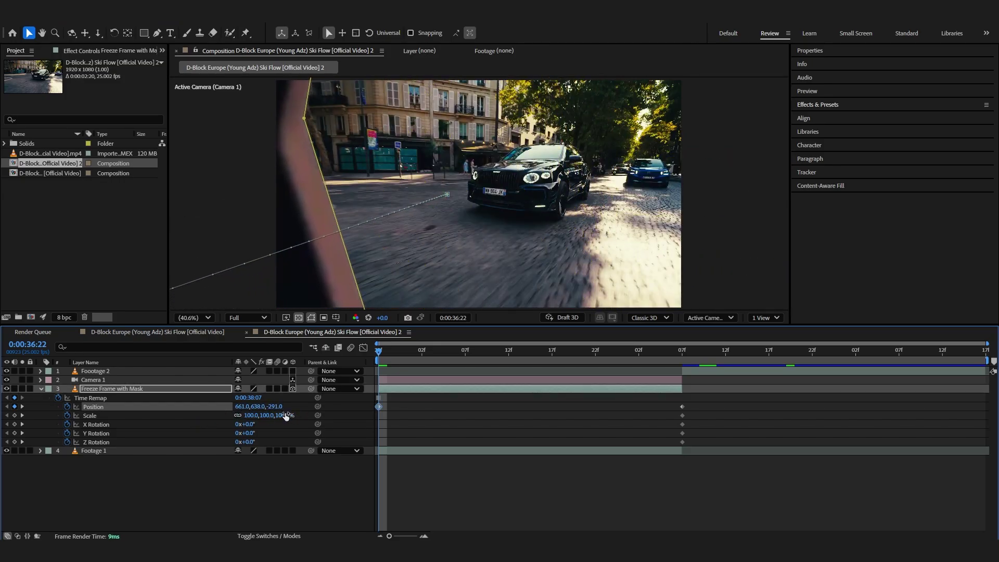
left_click_drag(277, 409, 316, 407)
left_click(399, 409)
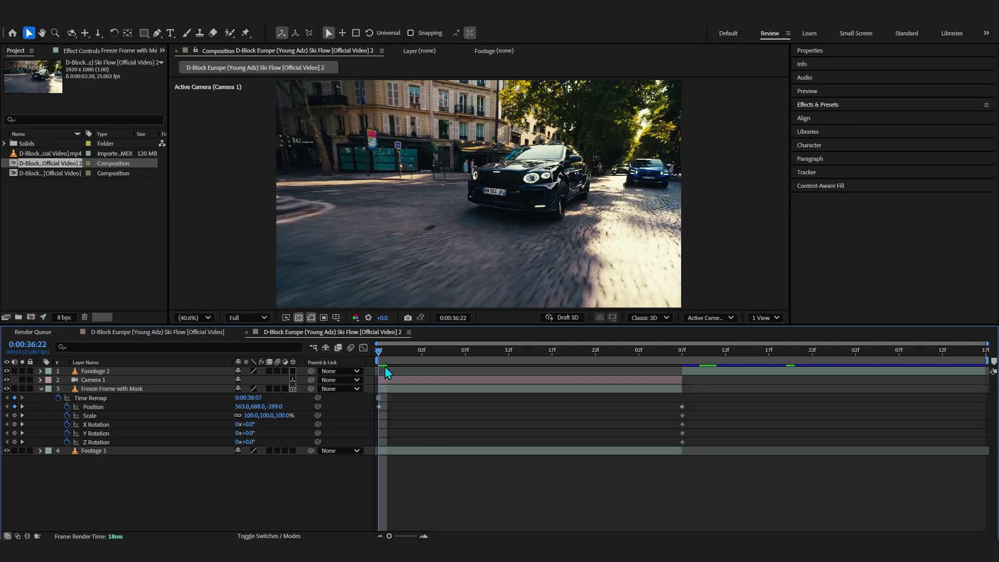
Step: Reset the freeze frame layer's Position to 960, 540, 0 at 0:00:38:05
left_click_drag(388, 356, 673, 408)
left_click(156, 410)
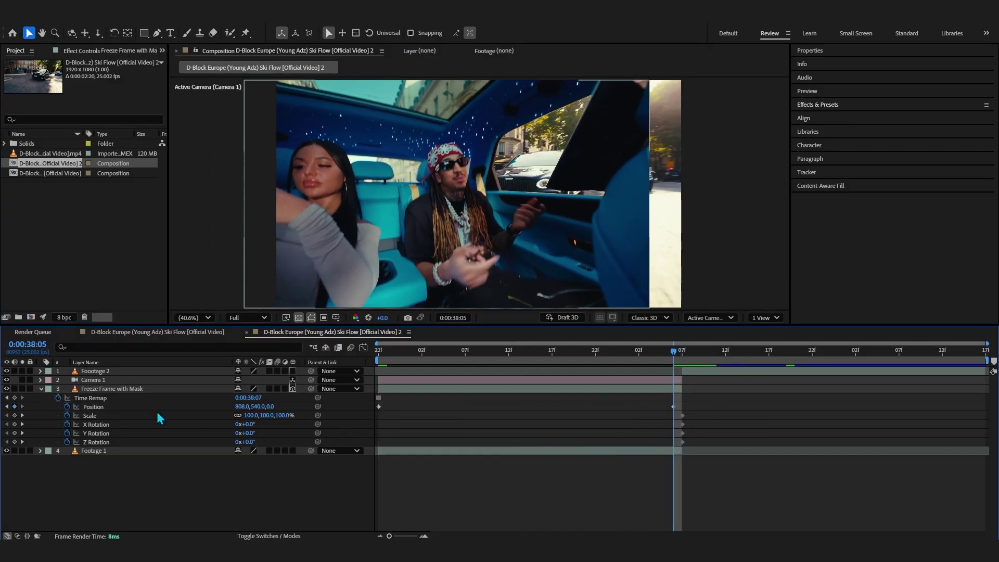
right_click(128, 407)
left_click(661, 398)
right_click(208, 402)
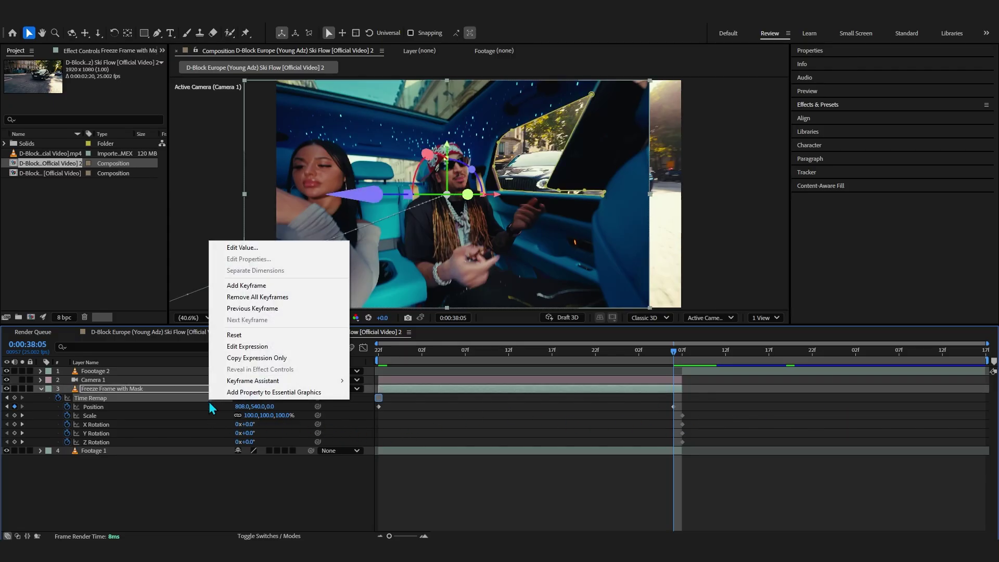
left_click(237, 340)
left_click(687, 411)
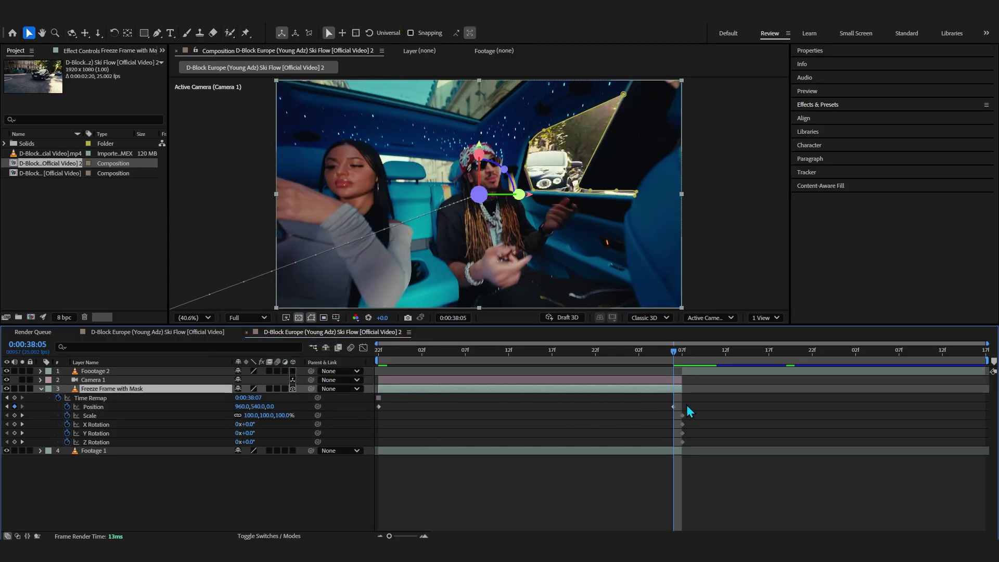
Step: Align the closing Position keyframe with the other transform keyframes at the layer's end and preview the move from 0:00:36:22
left_click(673, 406)
left_click_drag(673, 406, 679, 408)
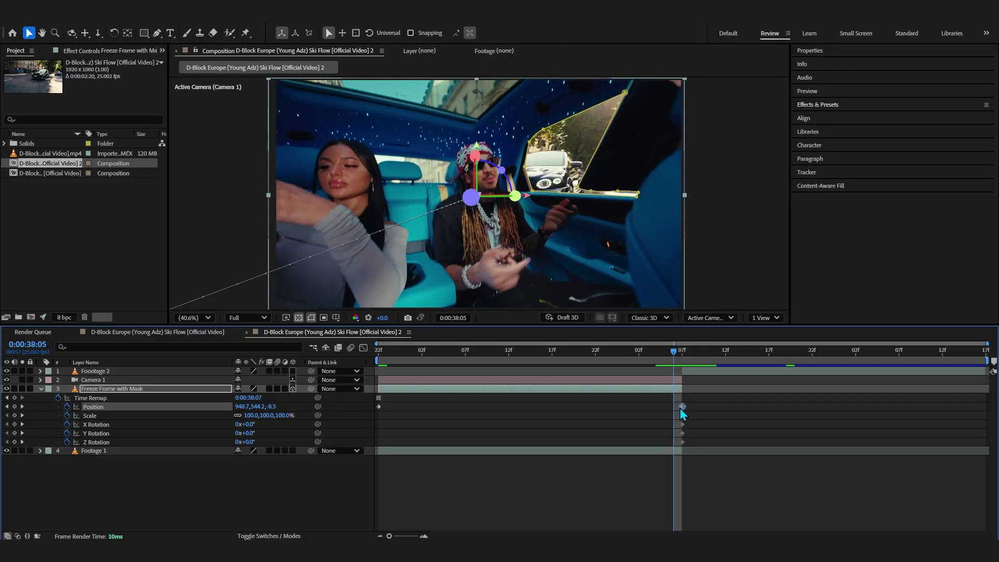
left_click_drag(671, 359, 366, 440)
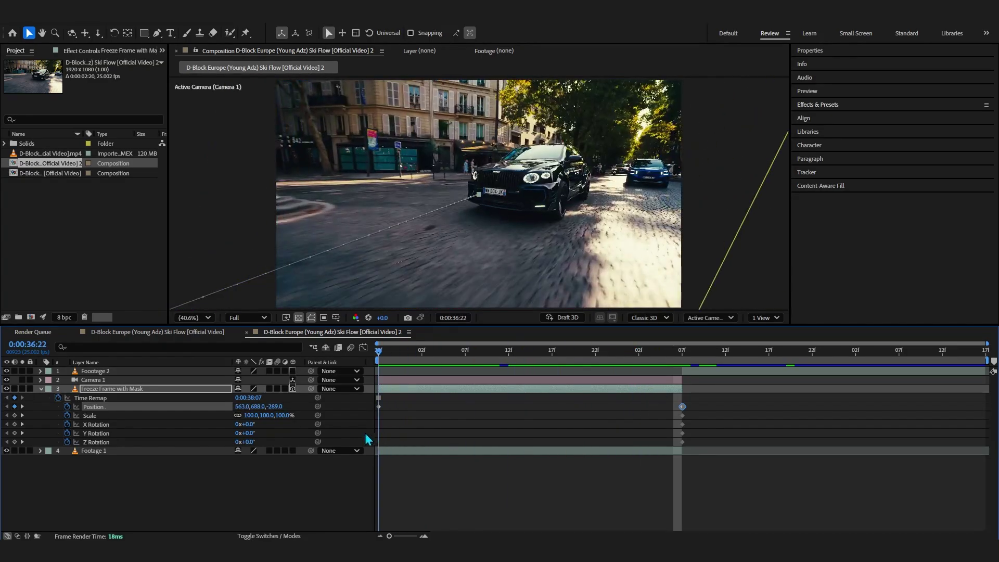
key("space")
key("space")
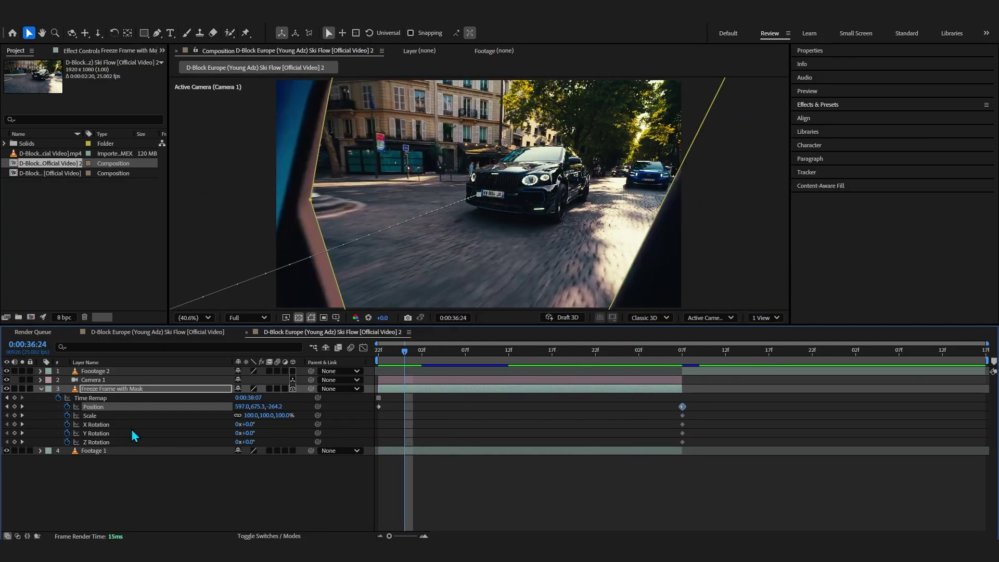
Step: Set the freeze frame layer's Y Rotation to 16.5° and move that keyframe to the layer's start
left_click(200, 425)
left_click(272, 436)
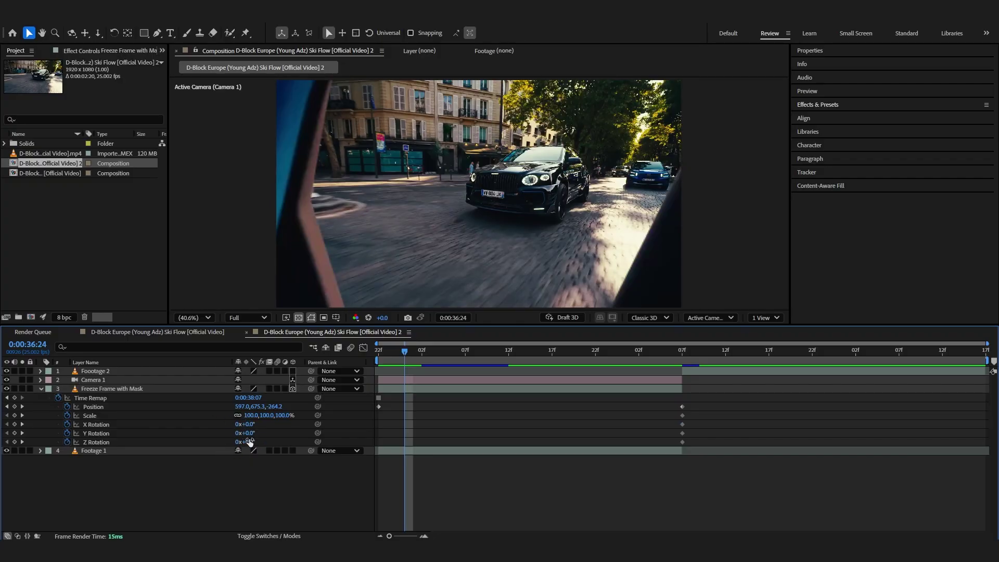
mouse_move(250, 442)
left_mouse_down()
mouse_move(292, 442)
mouse_move(234, 443)
mouse_move(307, 433)
mouse_move(242, 438)
left_mouse_up()
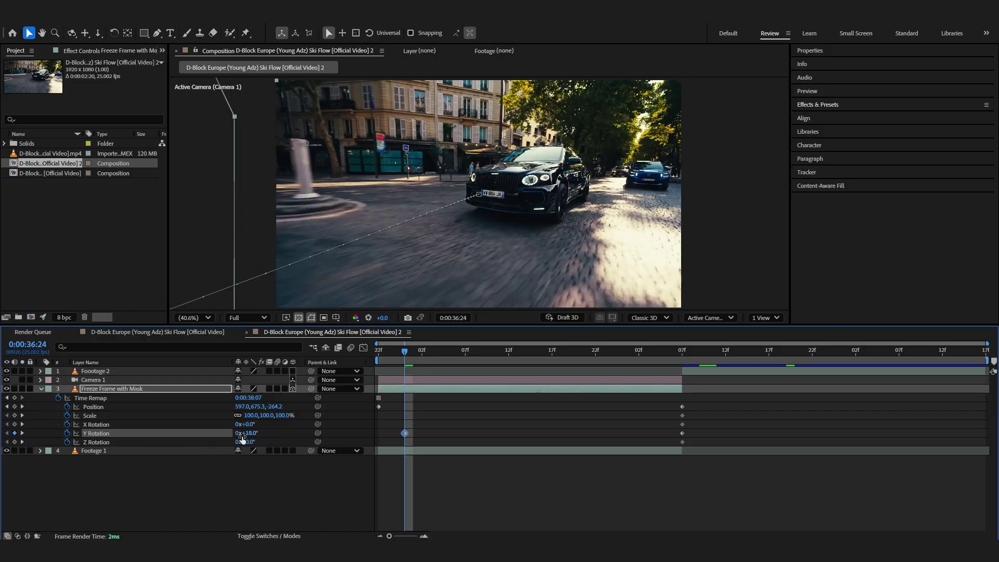
left_click_drag(404, 434, 381, 439)
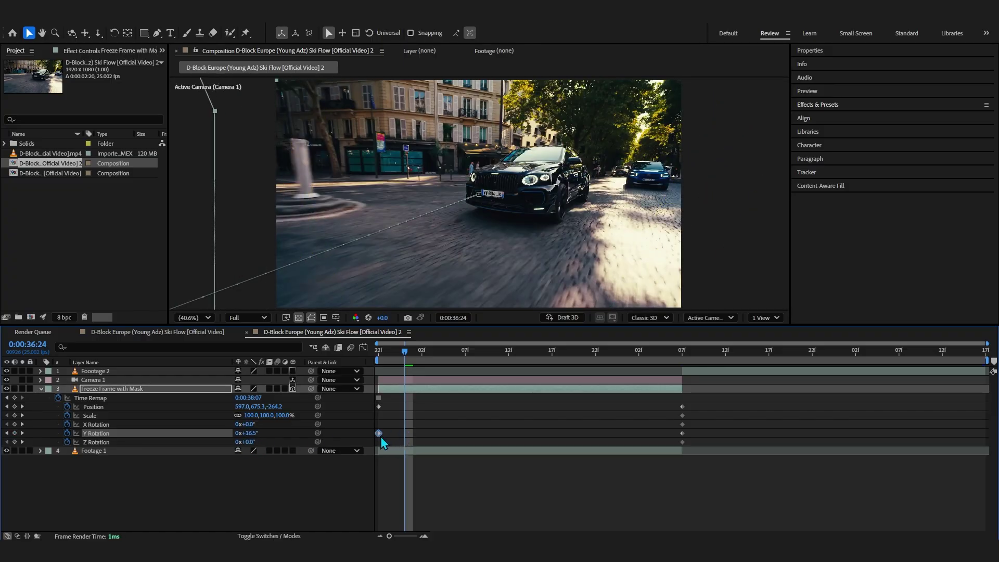
Step: Set the Y Rotation at 0:00:36:22 to 15° and review the move out of the window
left_click_drag(407, 349, 154, 355)
left_click(270, 476)
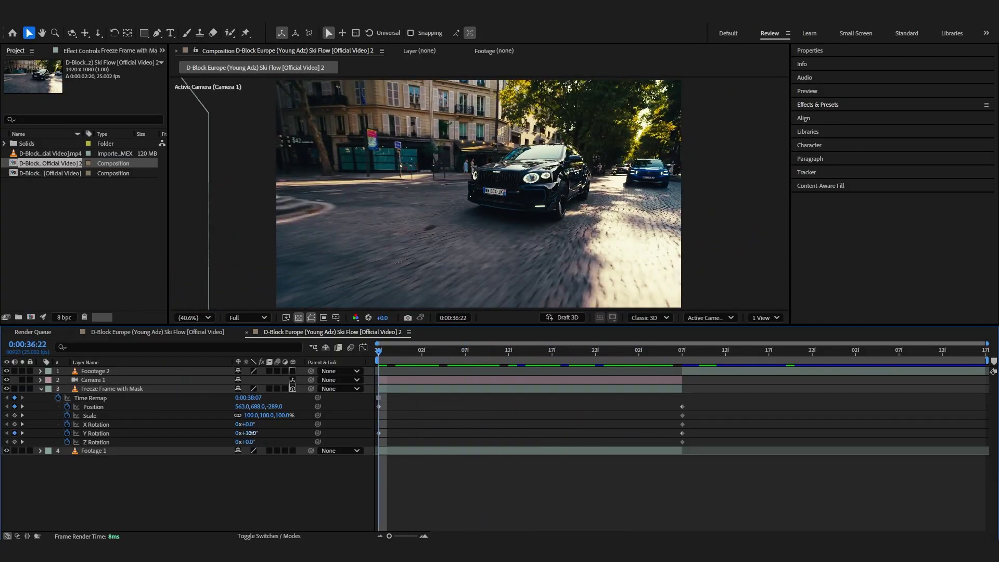
left_click(252, 433)
type("15")
key("Return")
left_click_drag(380, 357, 577, 375)
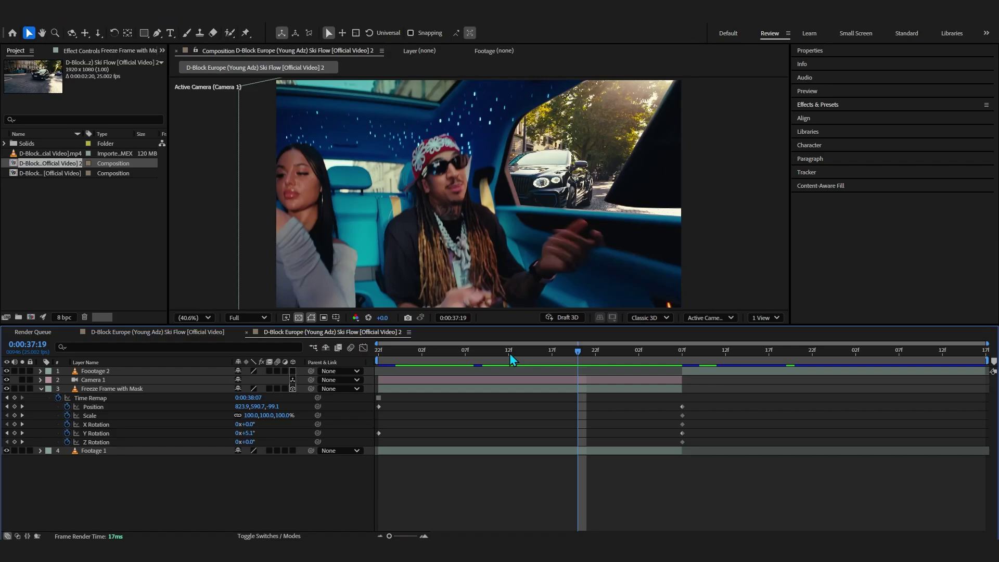
left_click_drag(555, 357, 569, 371)
Step: Apply Easy Ease to the freeze frame layer's Position keyframes and select both on their speed graph
left_click(132, 406)
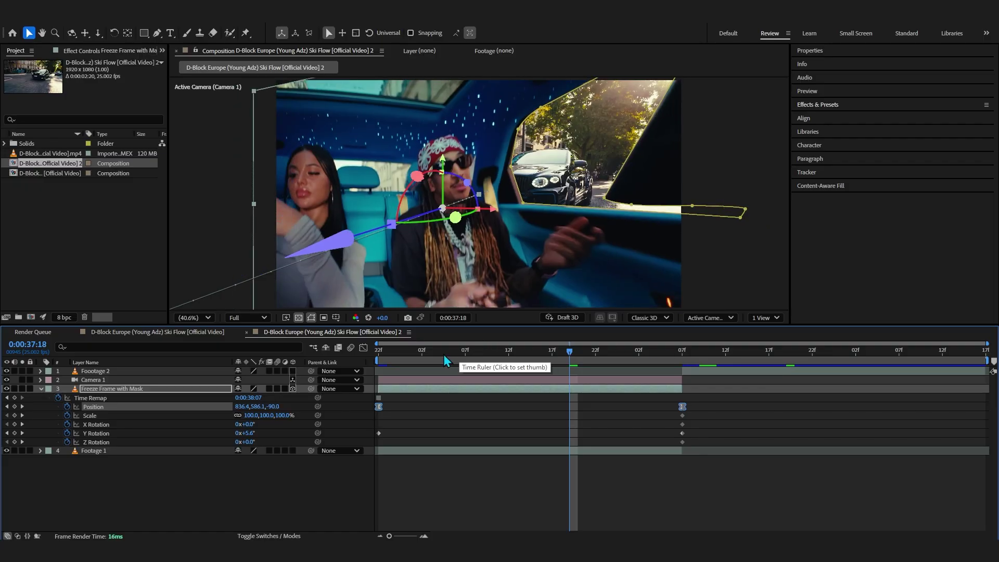
left_click(363, 348)
right_click(588, 397)
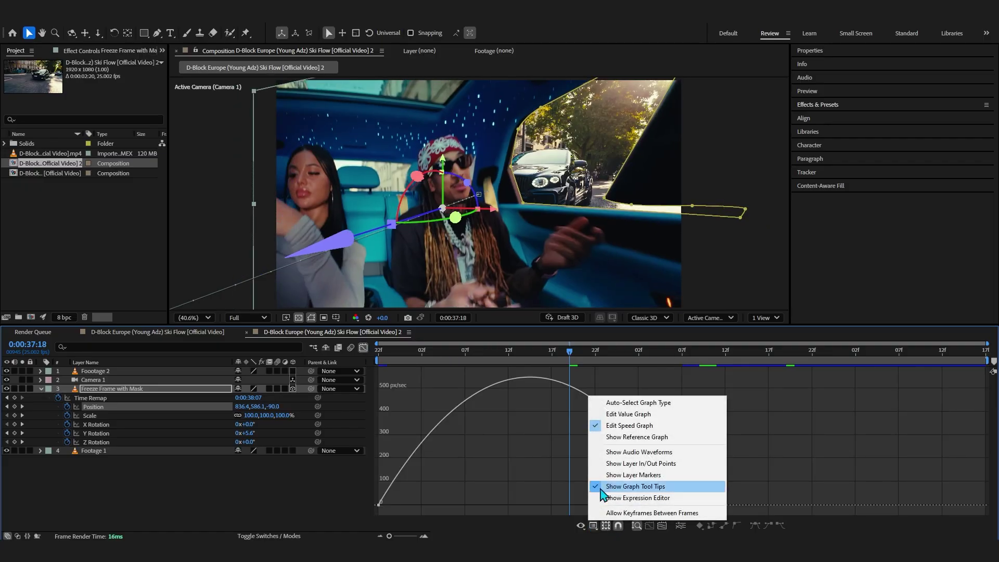
left_click(561, 355)
left_click_drag(560, 355, 568, 365)
key("ctrl+a")
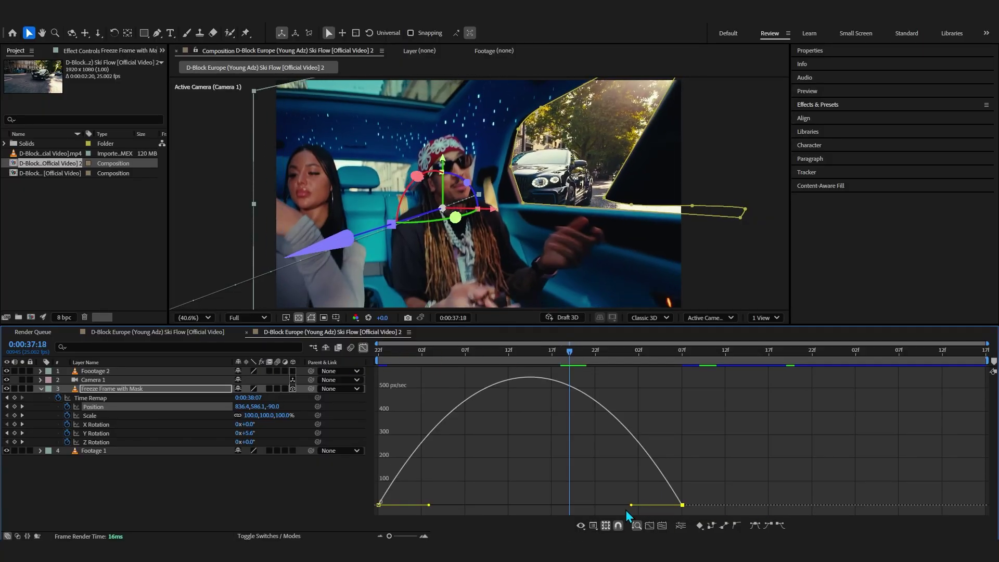
Step: Lengthen both Position easing handles so the speed curve forms a sharp peak at 0:00:37:18
left_click_drag(627, 508, 559, 506)
left_click_drag(428, 505, 583, 506)
left_click_drag(570, 358, 569, 468)
left_click_drag(520, 506, 515, 507)
left_click_drag(570, 355, 569, 403)
left_click_drag(515, 505, 513, 505)
left_click(745, 402)
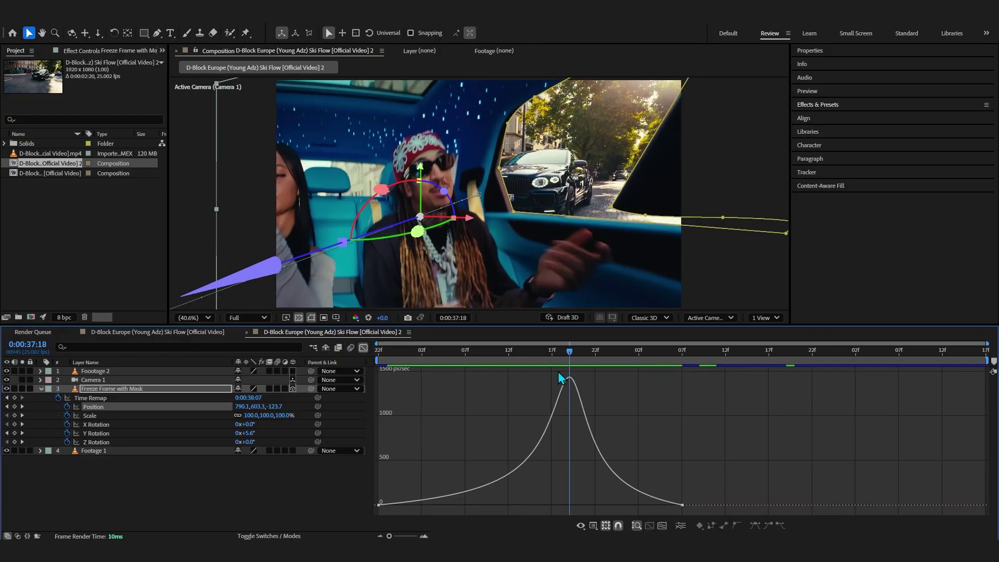
left_click(366, 351)
Step: Easy Ease the freeze frame layer's Y Rotation keyframes and extend both speed handles inward for a sharp mid-move peak
left_click(192, 450)
left_click(181, 434)
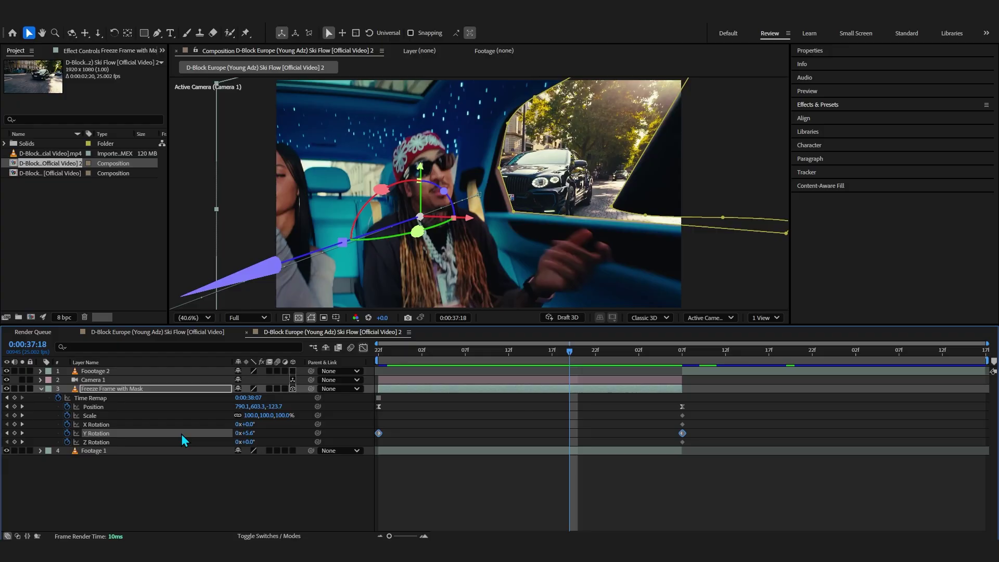
key("F9")
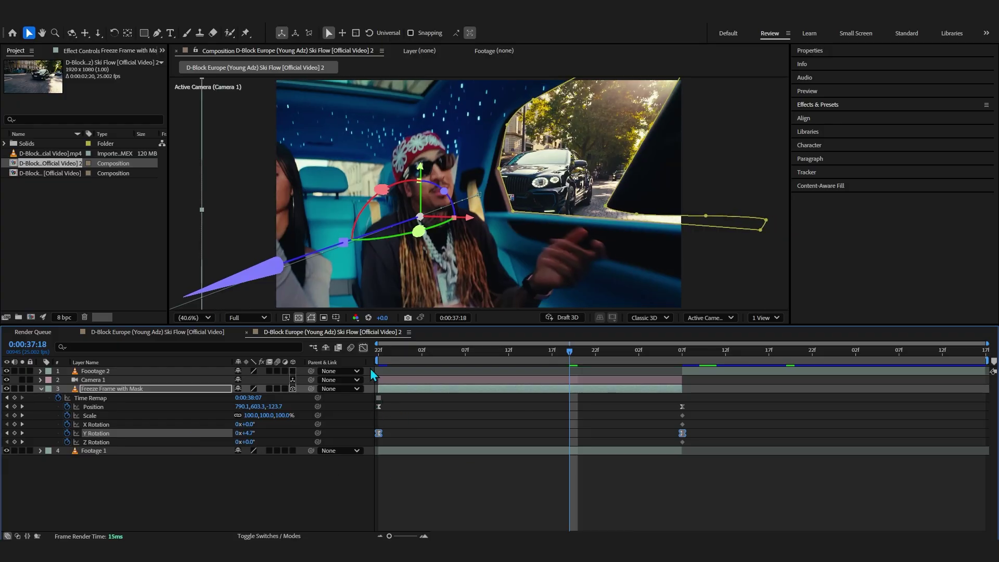
left_click(363, 349)
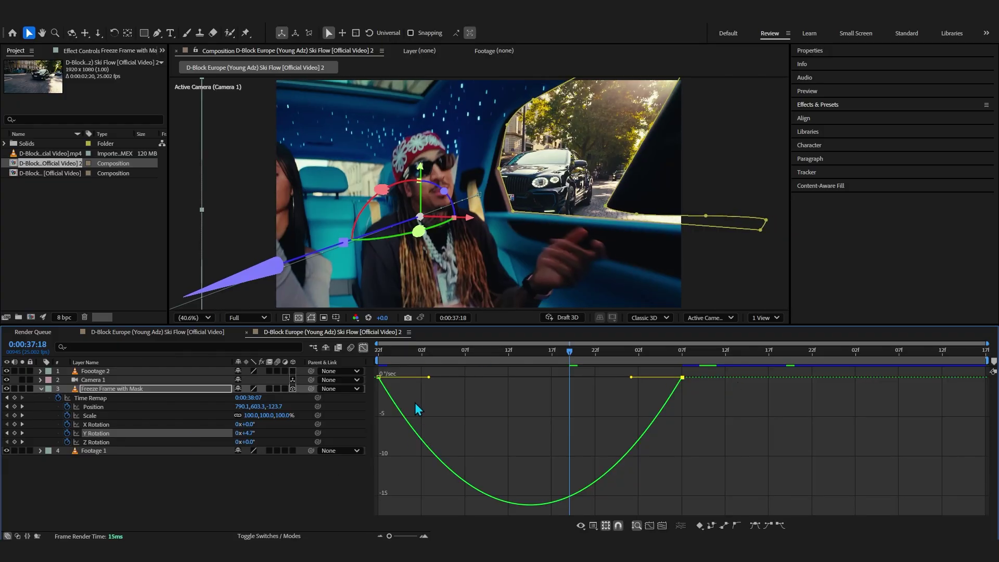
left_click_drag(428, 379, 527, 379)
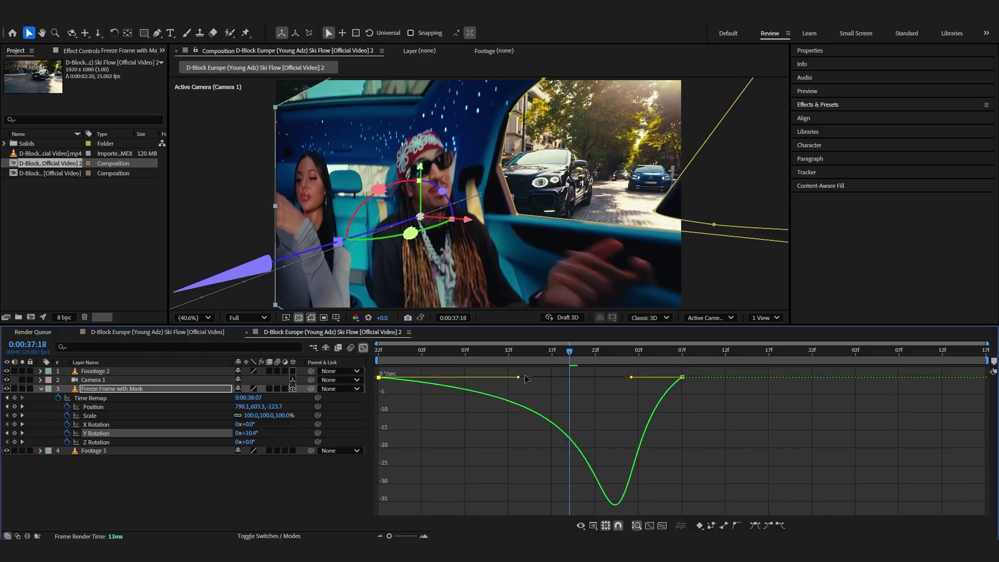
left_click_drag(631, 378, 364, 368)
left_click(365, 349)
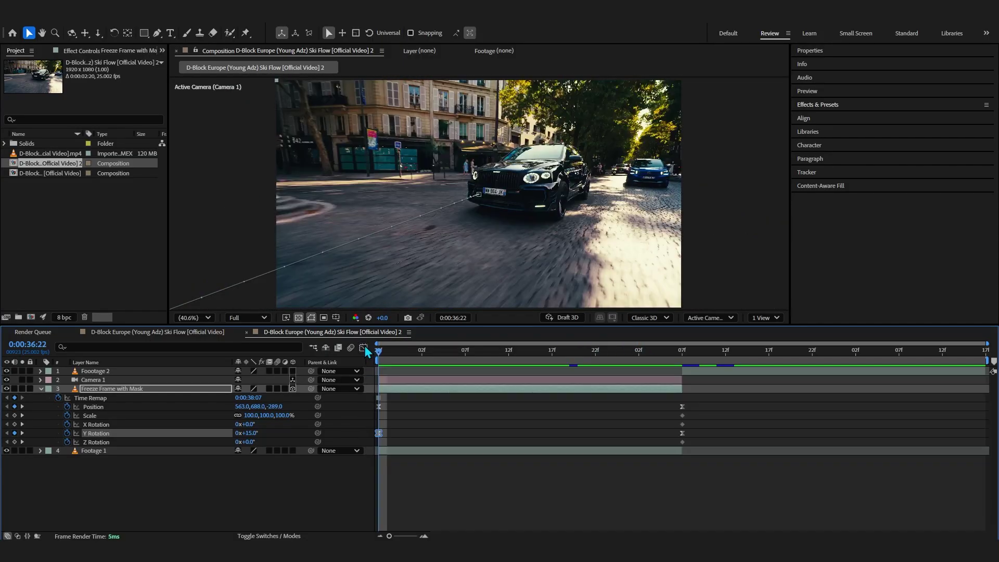
Step: Preview the eased move from 0:00:36:22 and collapse the freeze frame layer's keyframed properties
key("space")
key("space")
left_click_drag(633, 359, 172, 451)
left_click(171, 407)
key("space")
left_click_drag(298, 382, 381, 398)
key("u")
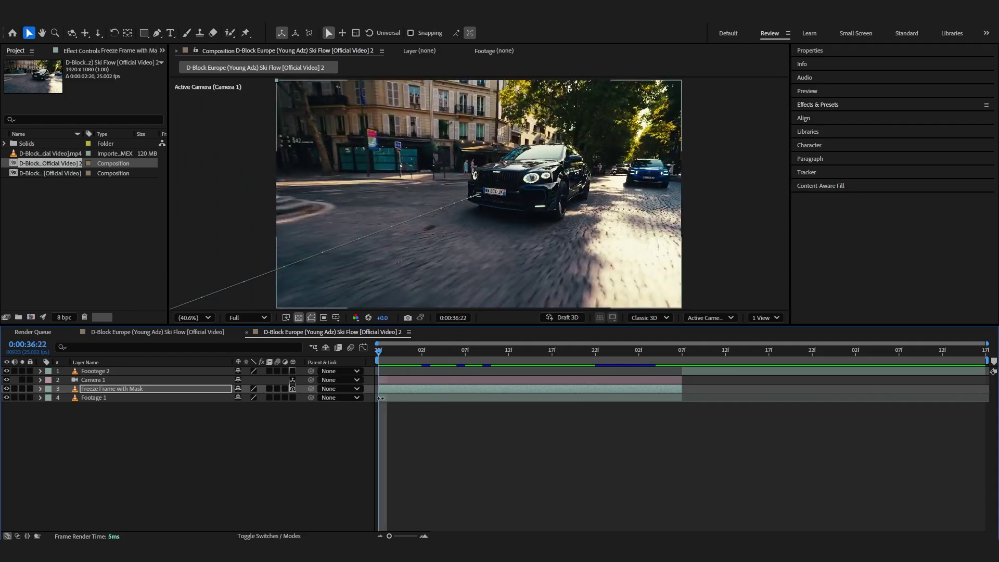
key("space")
key("space")
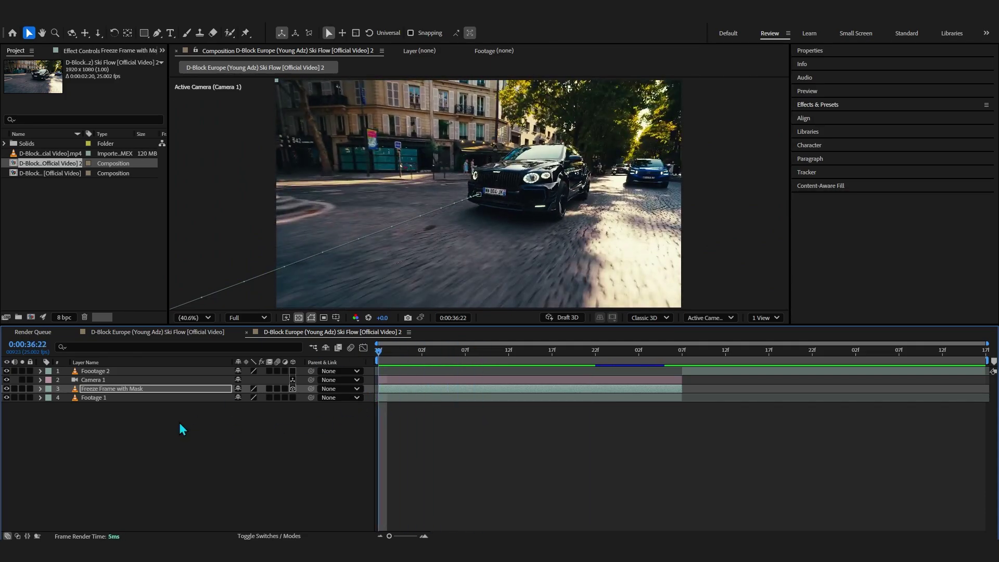
Step: Parent the Footage 1 layer to the Freeze Frame with Mask layer and check the move at 0:00:37:07
left_click(145, 398)
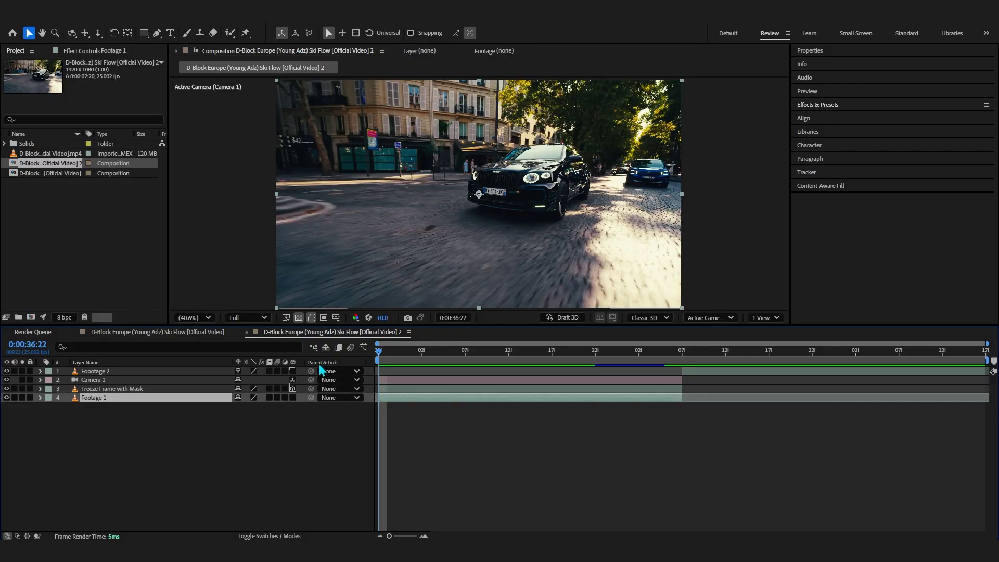
left_click_drag(308, 403, 114, 393)
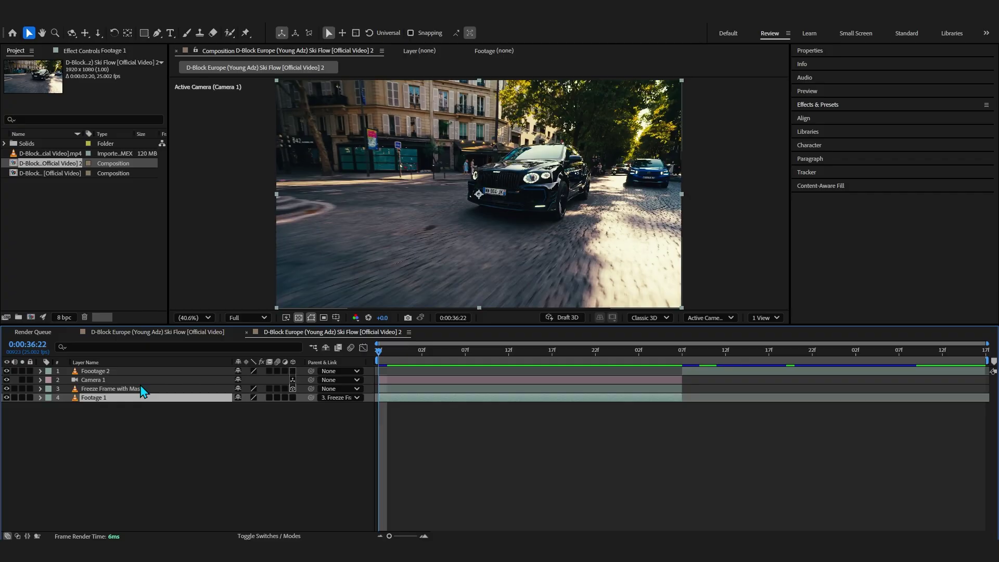
left_click(293, 399)
left_click_drag(376, 445, 473, 491)
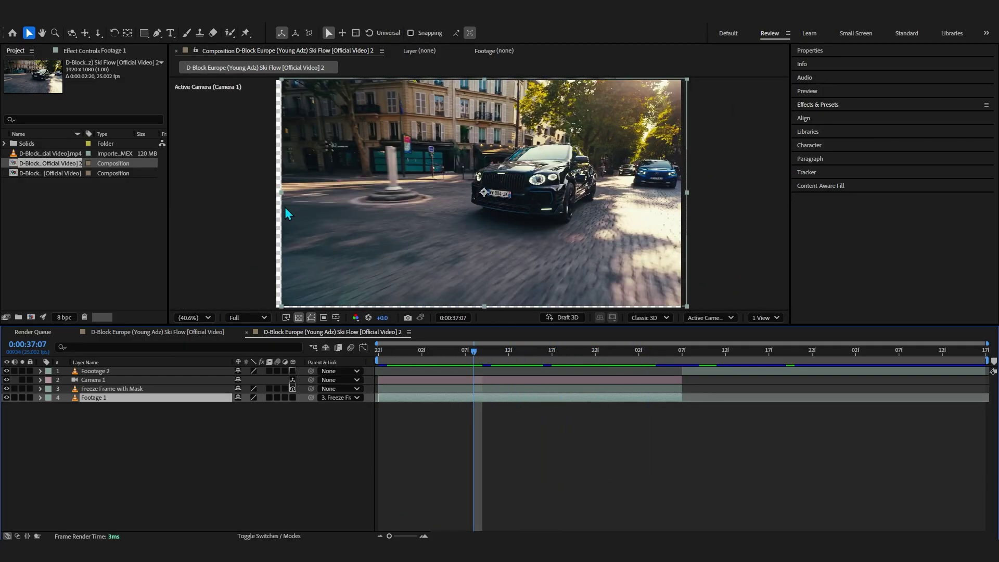
Step: Scale Footage 1 up to 144% to cover the empty frame edges and preview the move
key("s")
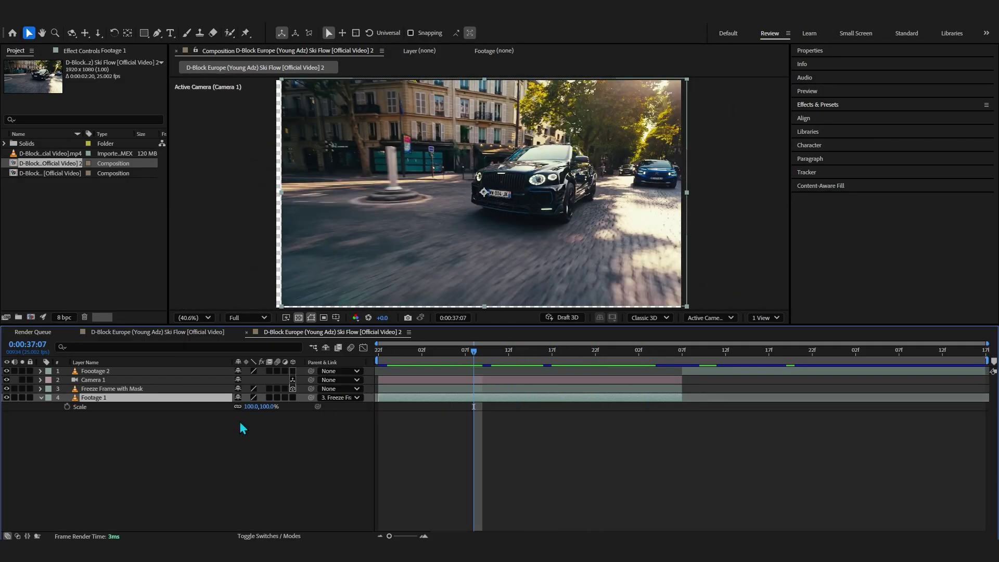
left_click_drag(248, 406, 268, 406)
scroll(509, 223, "up", 1)
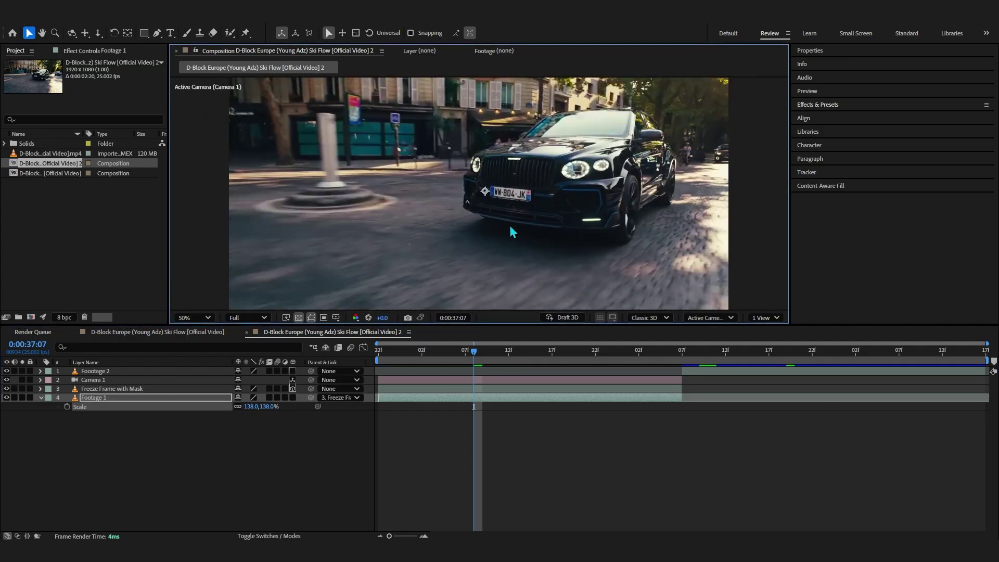
scroll(481, 238, "down", 2)
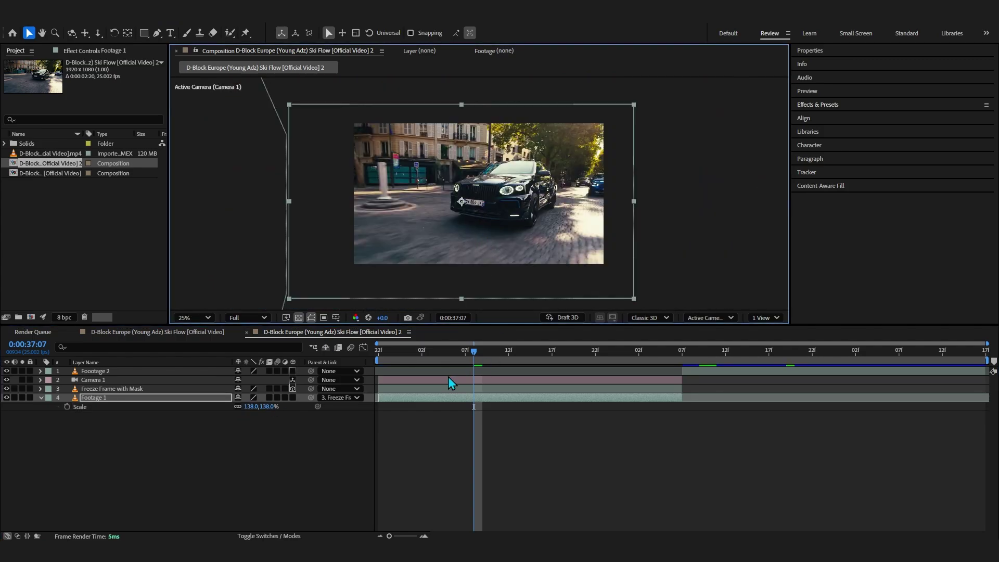
key("space")
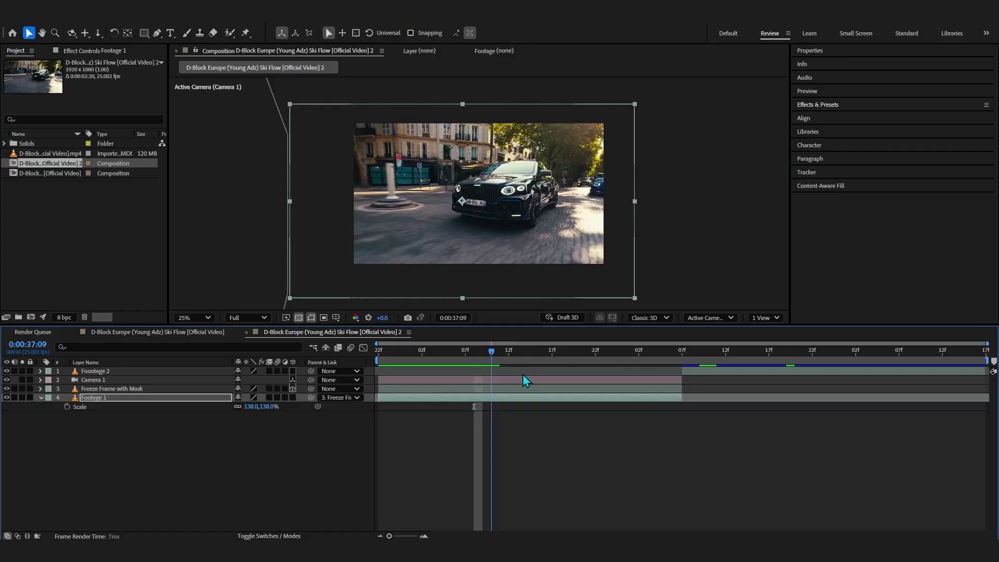
key("space")
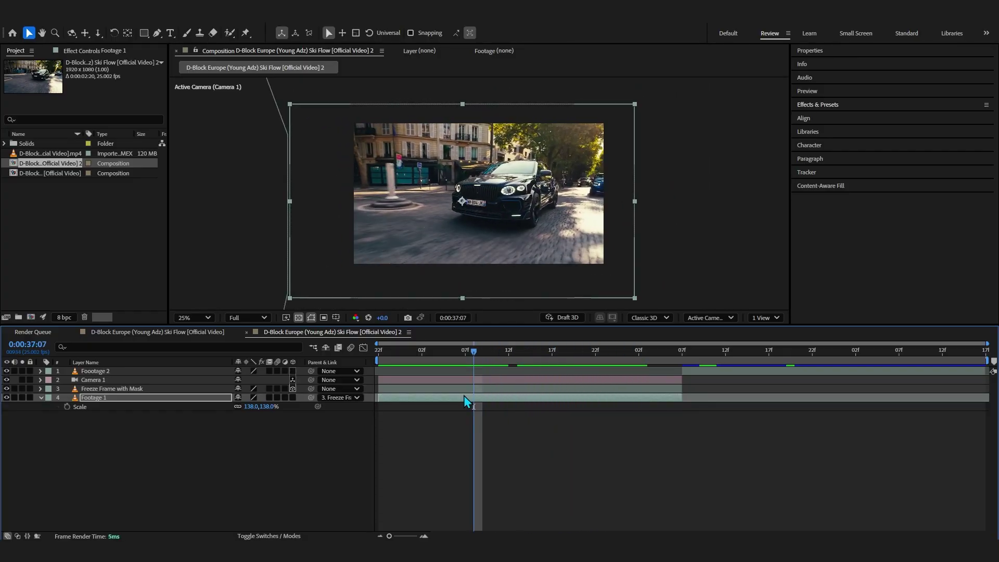
left_click_drag(463, 395, 595, 396)
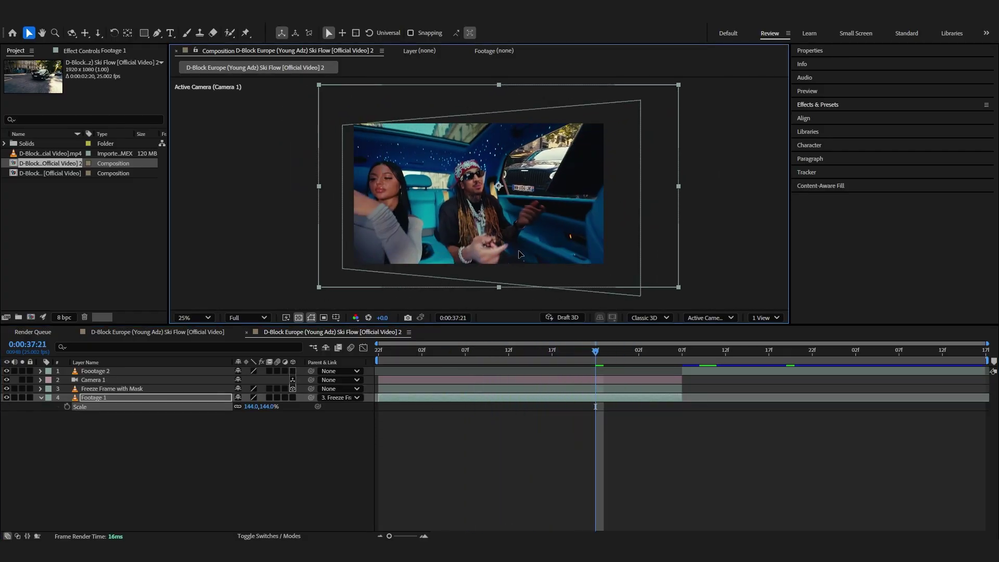
left_click_drag(519, 255, 514, 254)
left_click_drag(595, 352, 382, 369)
key("space")
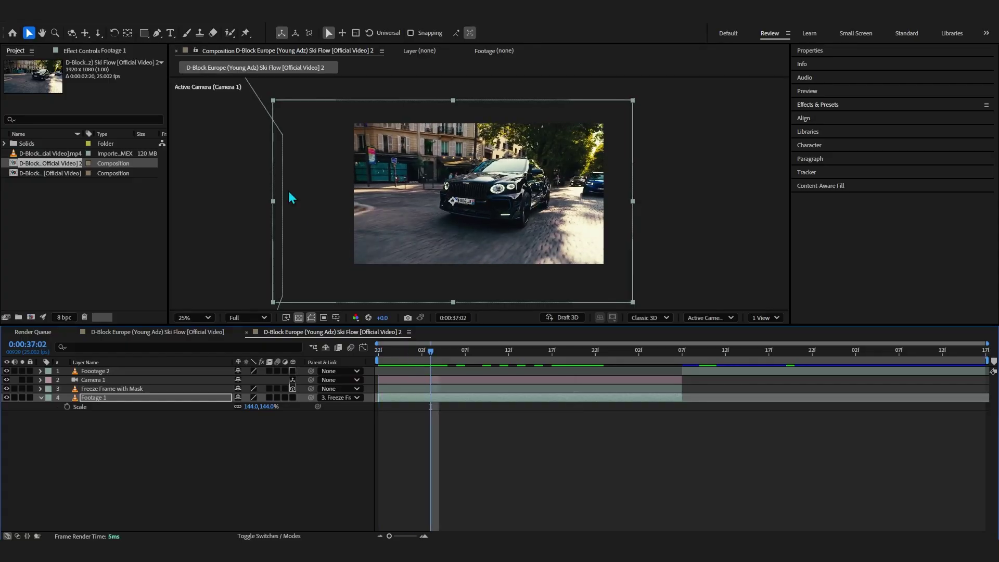
Step: Move Footage 1's anchor point beside the rear of the car's roof and keyframe its 144% Scale at the layer's start
left_click(127, 32)
key("period")
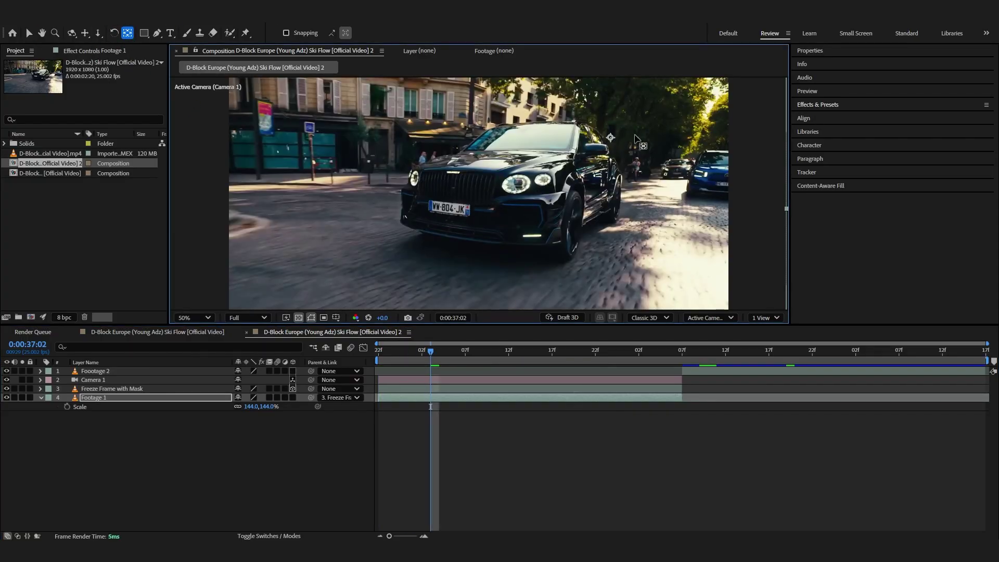
left_click(67, 407)
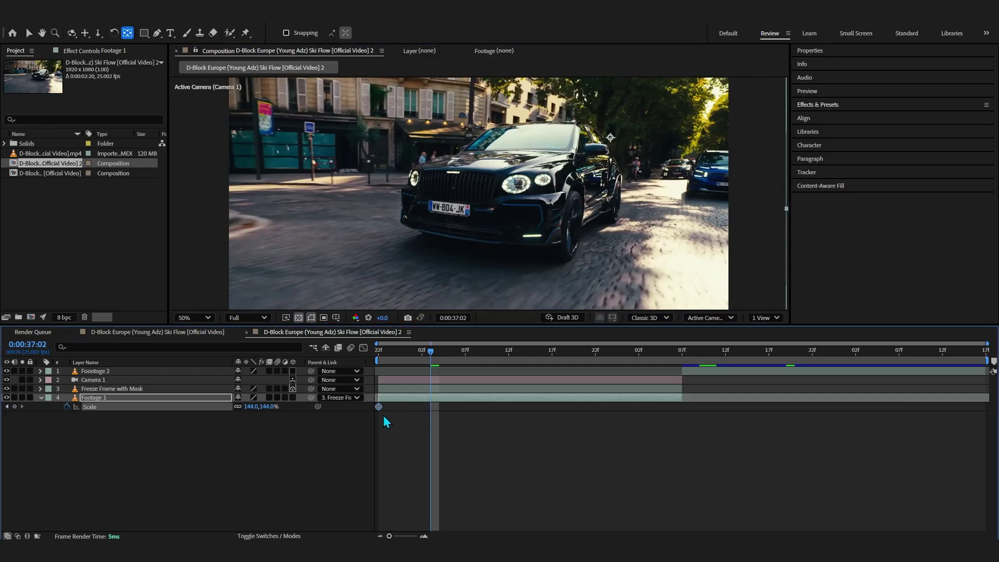
Step: Reduce Footage 1's Scale at 0:00:38:05 to below 84% and align that keyframe with the freeze frame layer's end
left_click_drag(497, 350, 677, 390)
left_click_drag(252, 407, 212, 406)
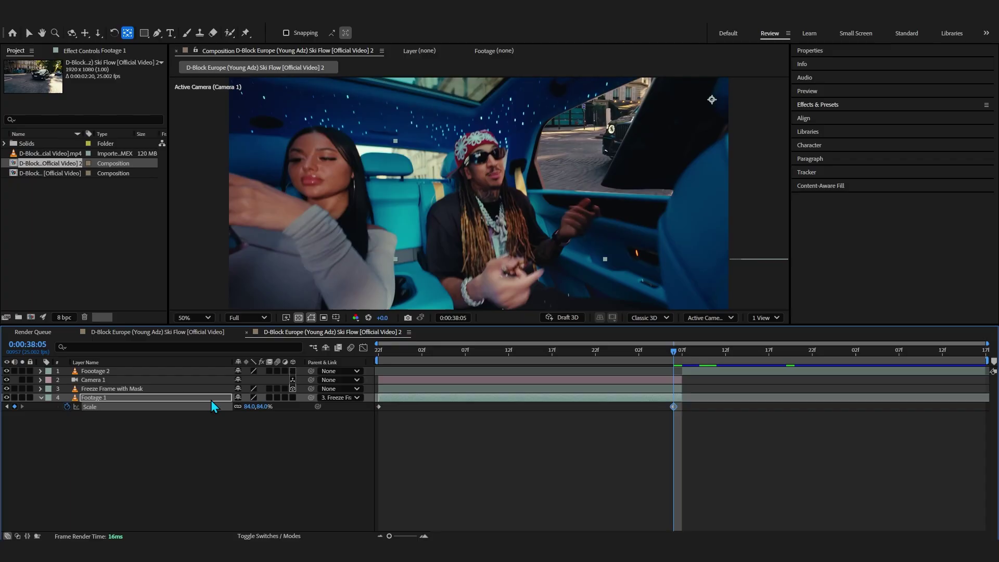
left_click_drag(247, 408, 243, 408)
key("v")
left_click_drag(674, 352, 377, 373)
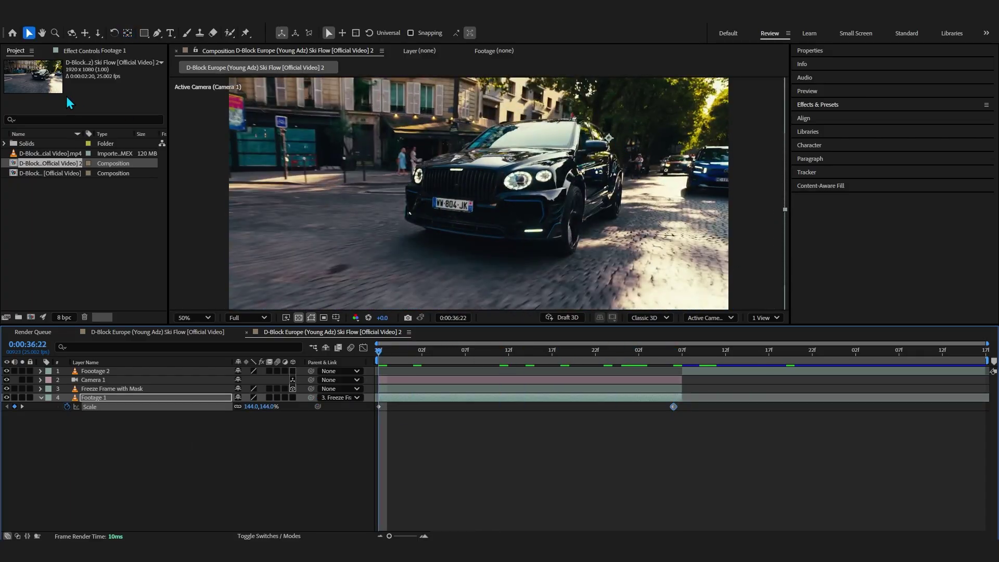
left_click(125, 34)
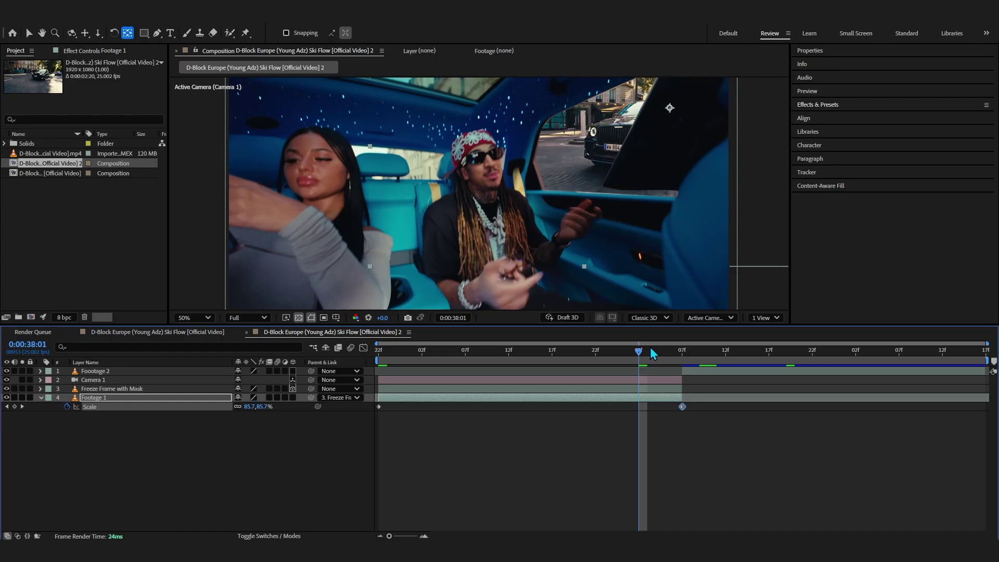
Step: Play back the transition from 0:00:36:22 to check Footage 1's scaling inside the car window
left_click_drag(628, 352, 325, 372)
key("space")
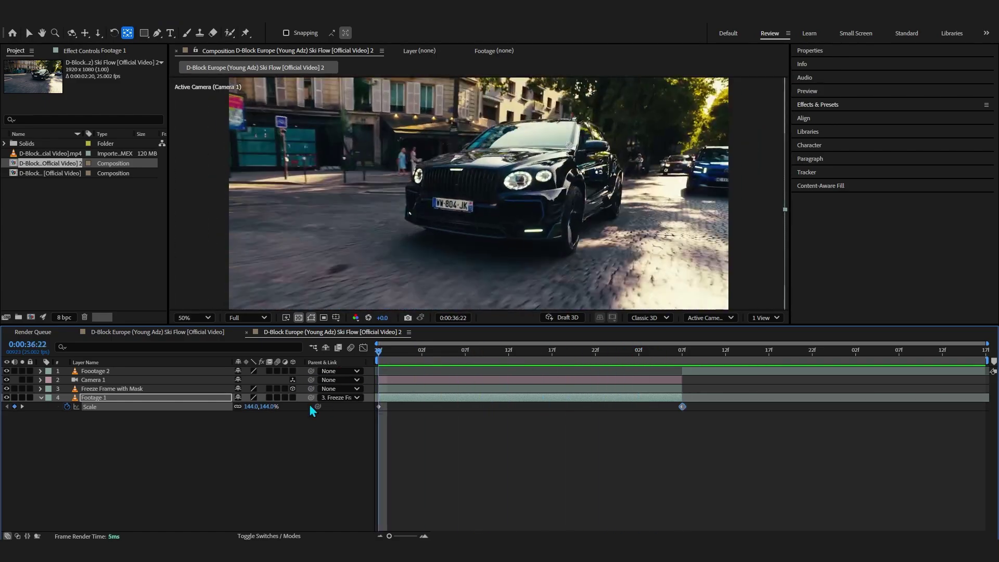
key("space")
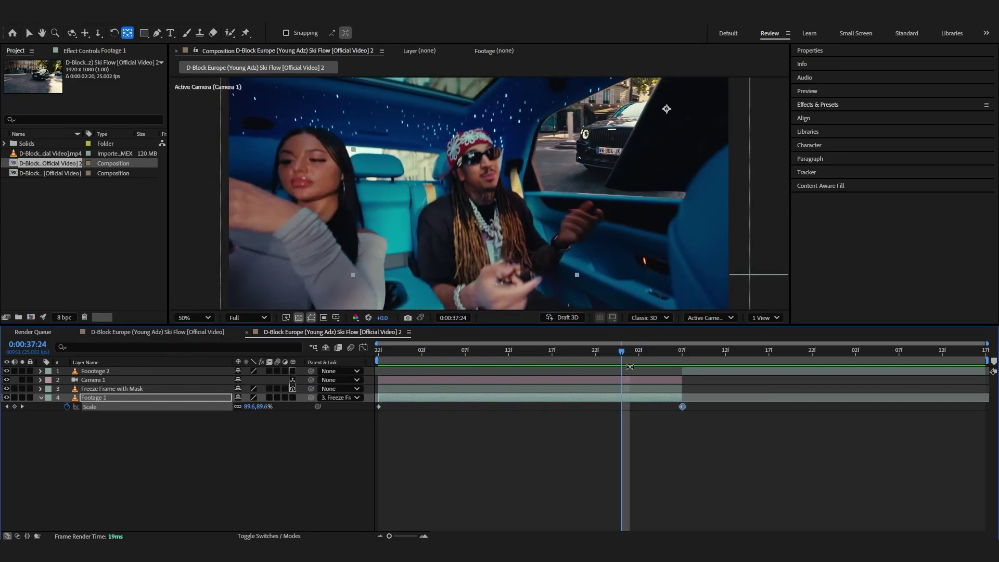
left_click_drag(626, 357, 469, 368)
key("space")
key("space")
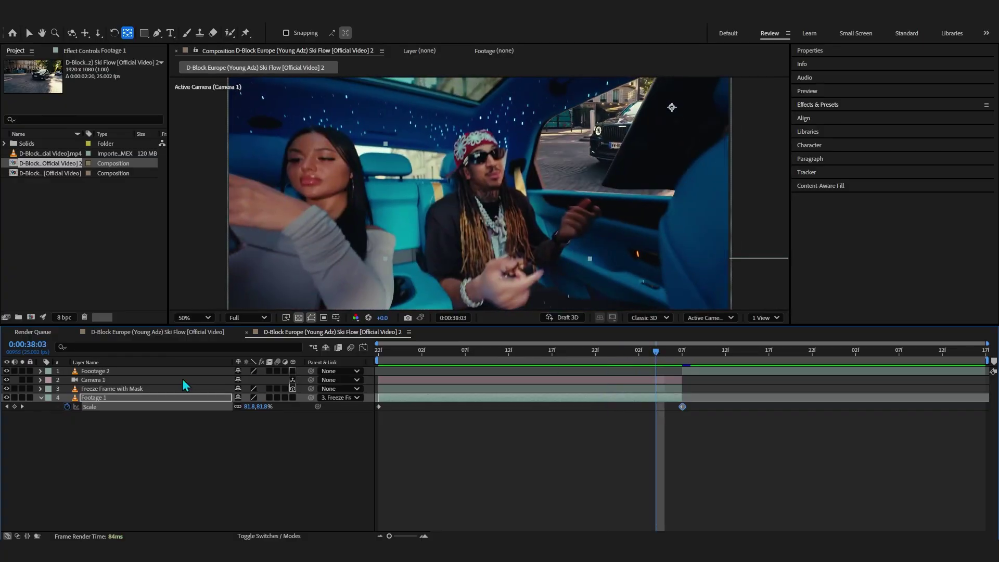
Step: Place the current time at the peak of the freeze frame layer's Position speed curve, 0:00:37:18
left_click(102, 390)
key("u")
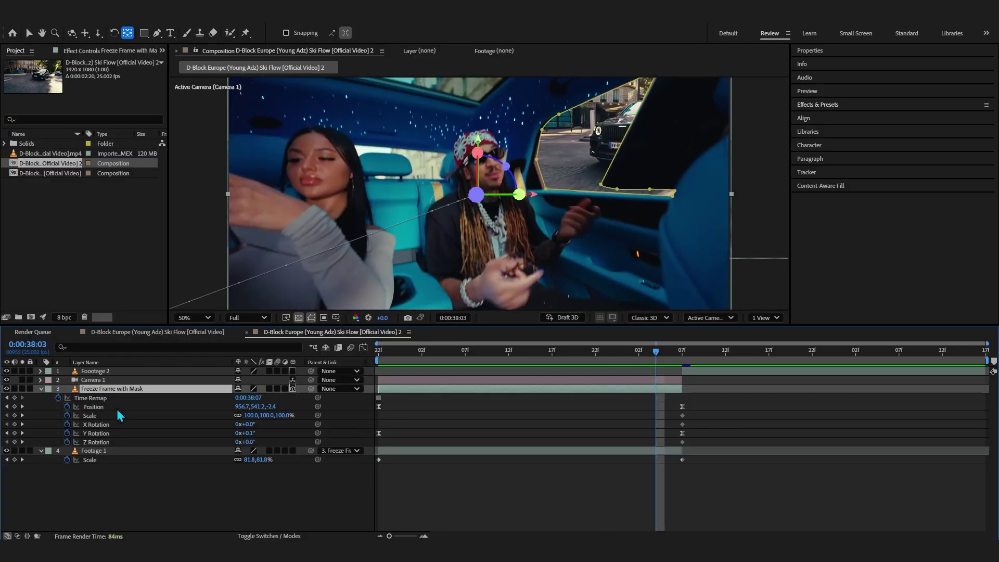
left_click(116, 408)
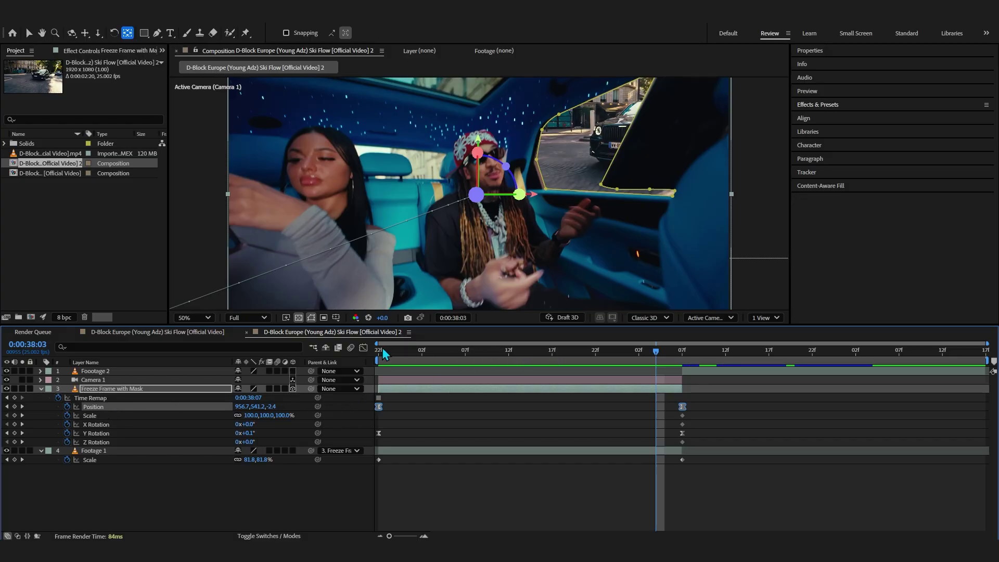
left_click(364, 348)
left_click(569, 350)
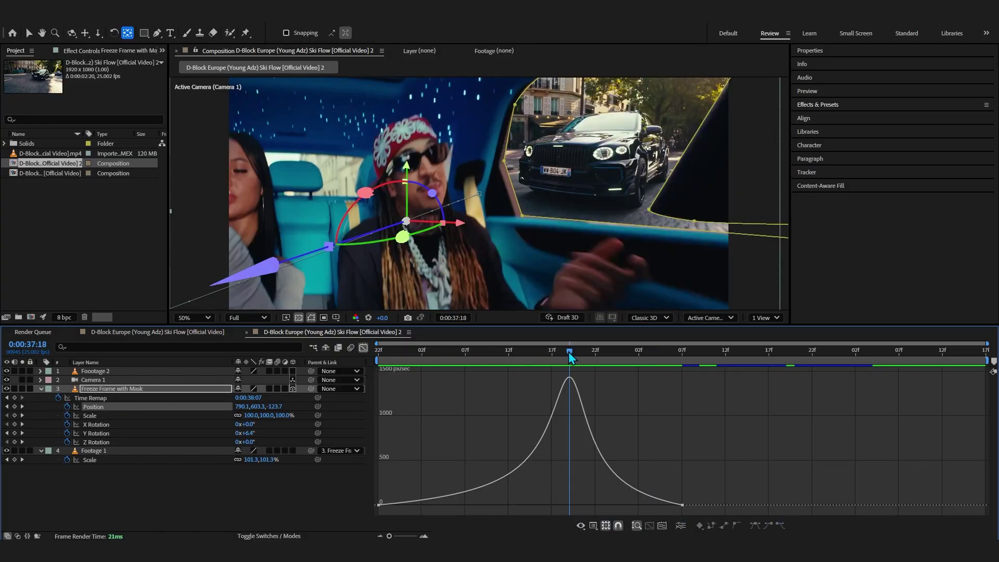
left_click(364, 348)
Step: Easy Ease Footage 1's Scale keyframes and shape their speed curve so its peak falls at 0:00:37:18, matching the freeze frame's Position curve
left_click(107, 460)
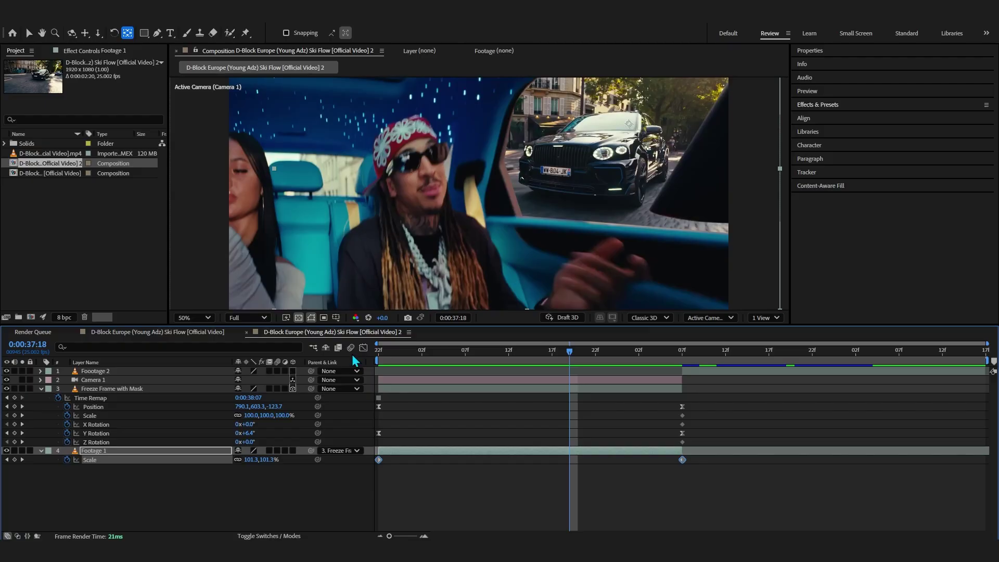
key("F9")
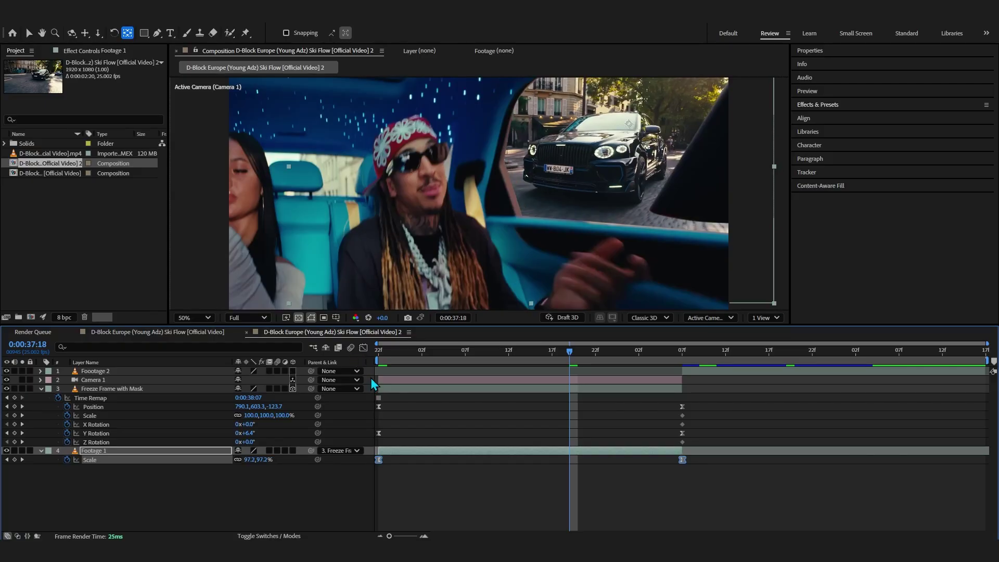
left_click(363, 348)
left_click_drag(641, 376, 728, 417)
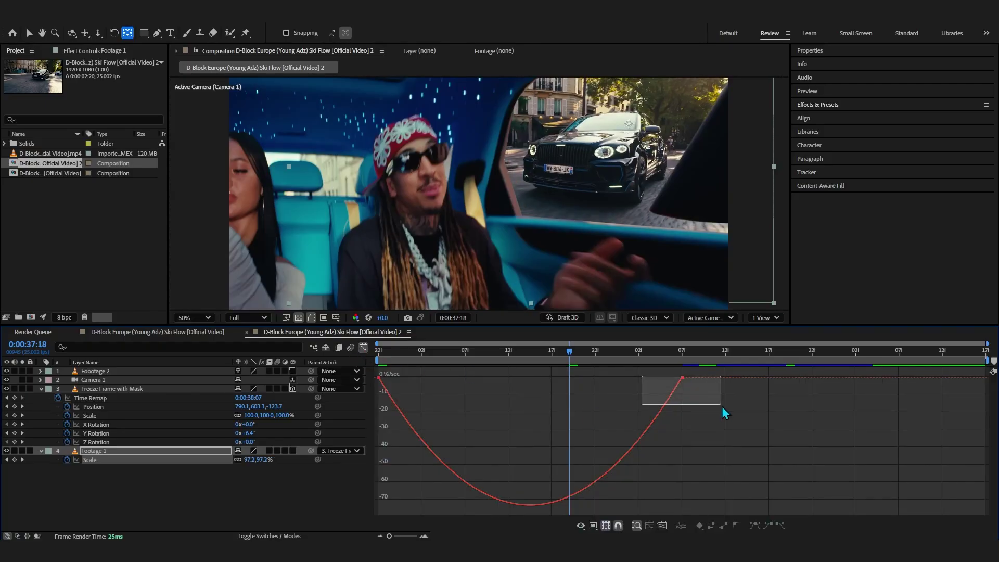
left_click_drag(435, 381, 506, 381)
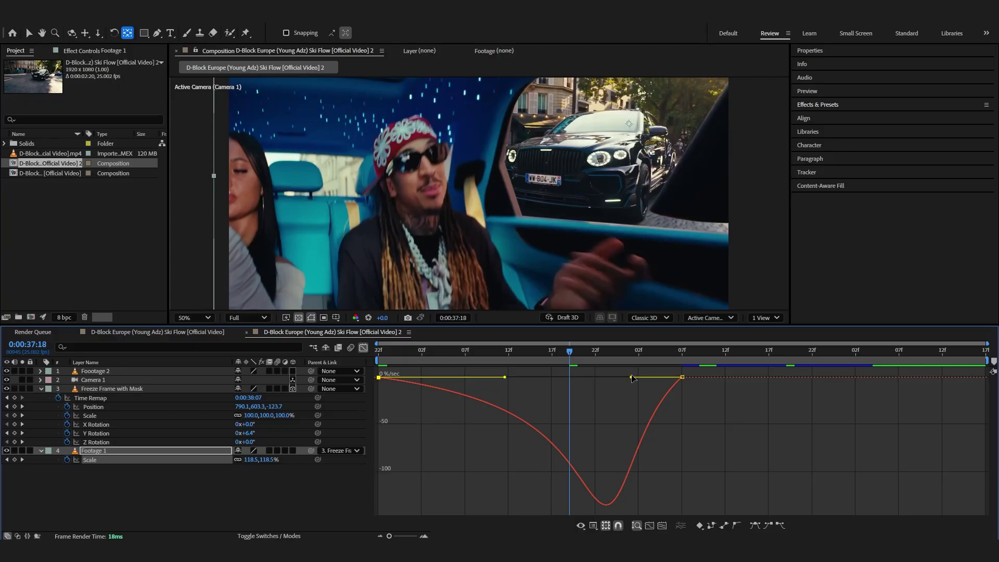
left_click_drag(633, 379, 597, 376)
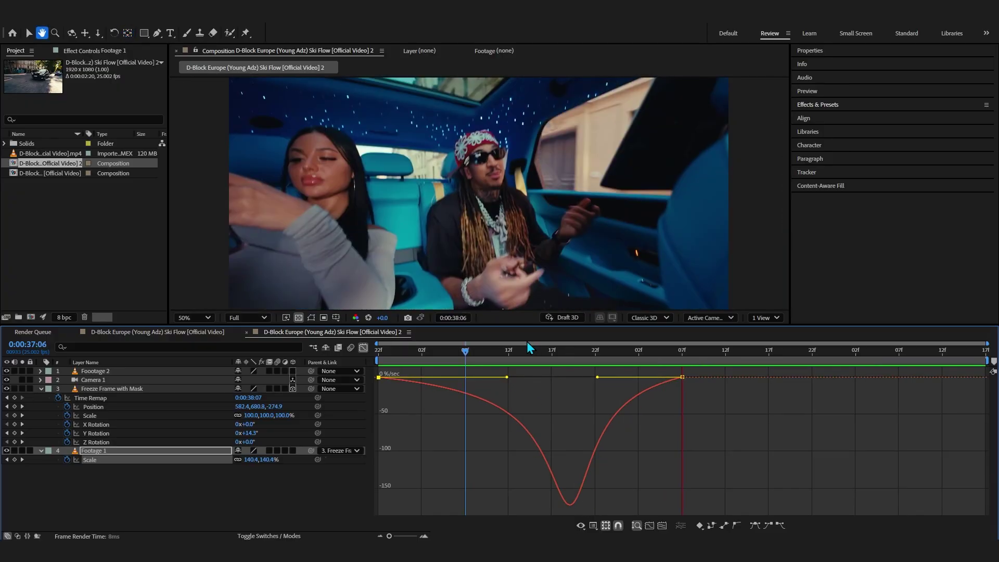
Step: Play back and scrub the transition up to 0:00:38:03 to check Footage 1's eased scaling inside the car window
key("space")
left_click(495, 352)
key("space")
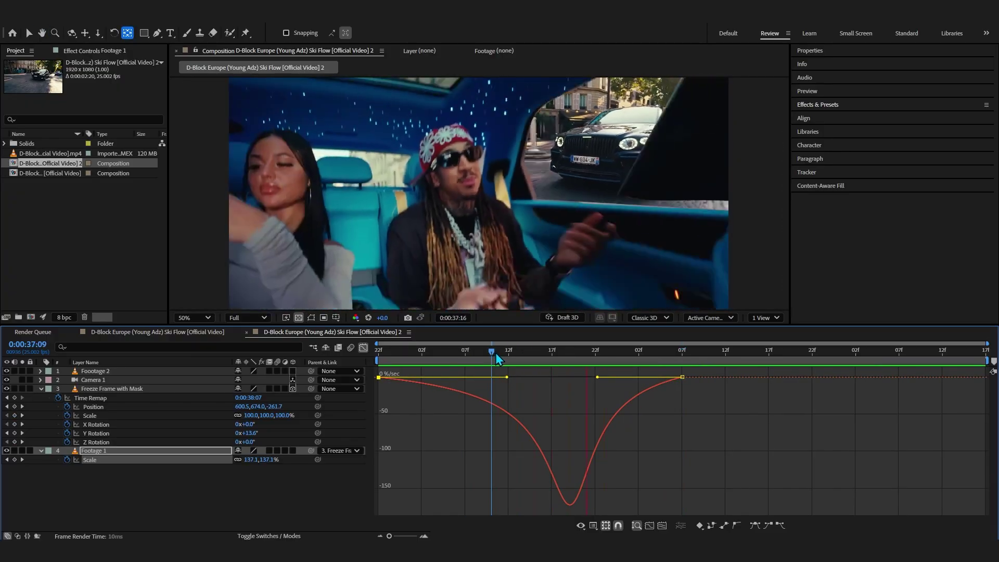
left_click(500, 353)
left_click(500, 355)
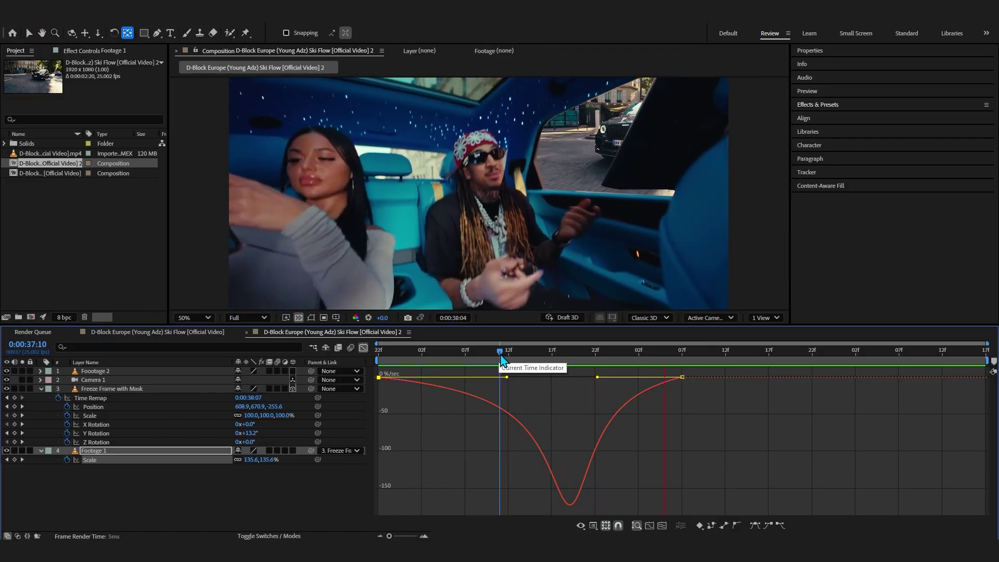
left_click_drag(501, 359, 657, 395)
Step: Turn on motion blur for Footage 2, Freeze Frame with Mask and Footage 1, and preview the transition from 0:00:36:22
key("shift+F3")
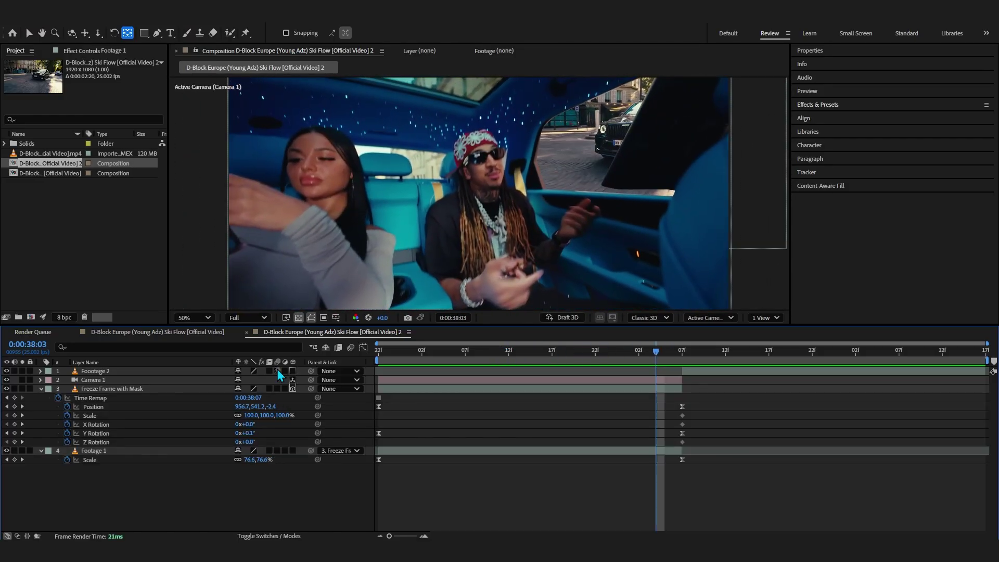
left_click_drag(277, 371, 277, 451)
left_click_drag(519, 350, 378, 389)
key("space")
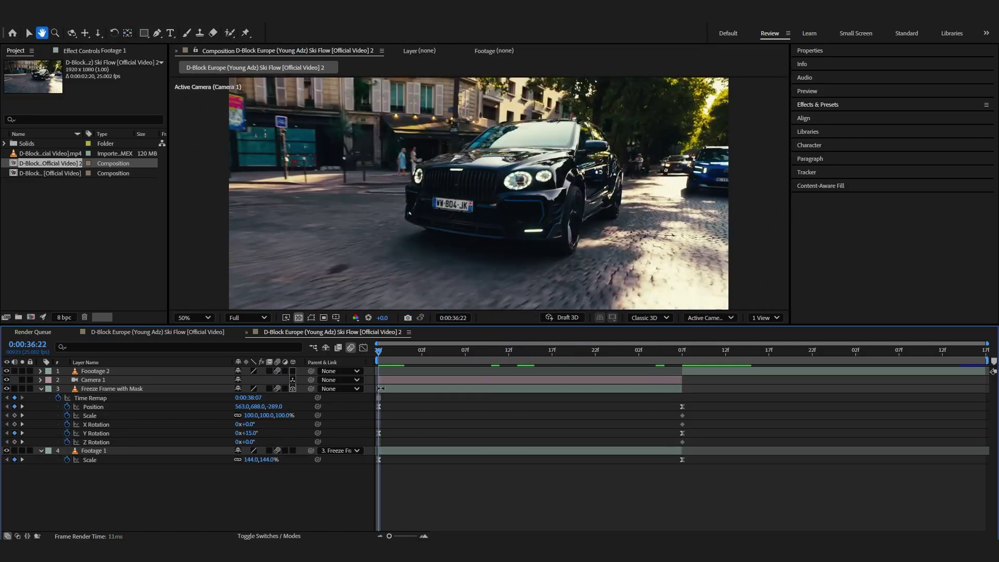
key("space")
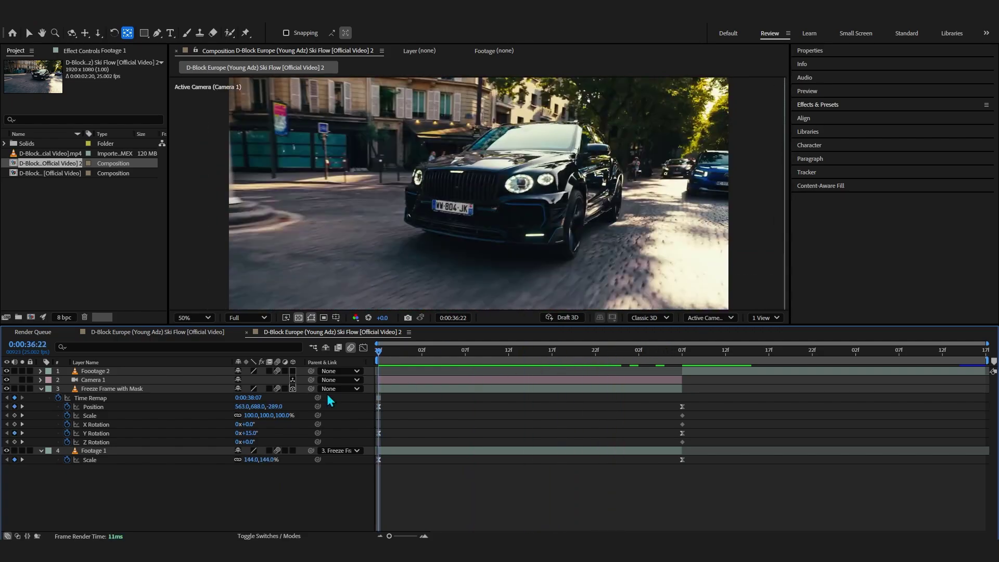
key("space")
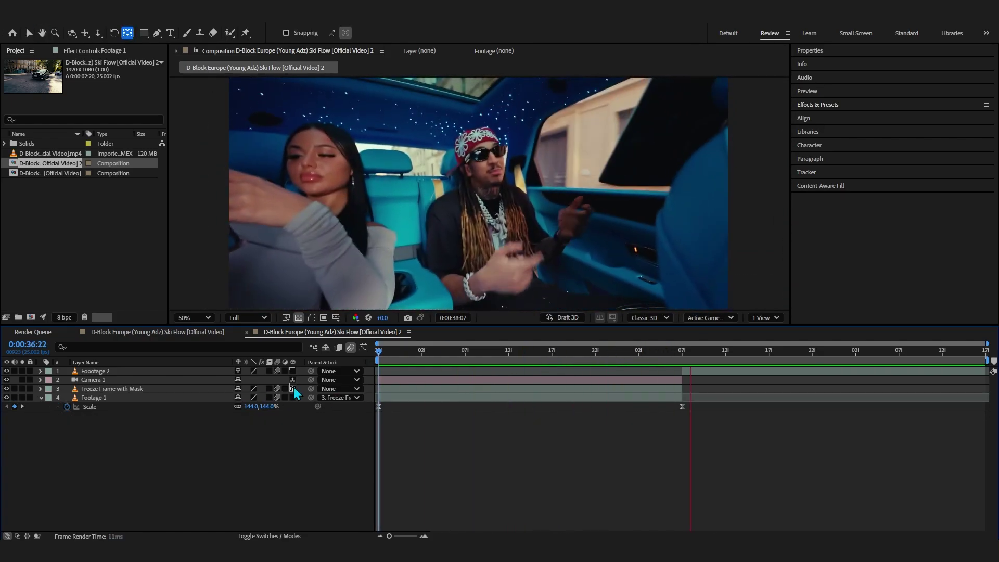
left_click_drag(543, 353, 587, 360)
left_click(133, 389)
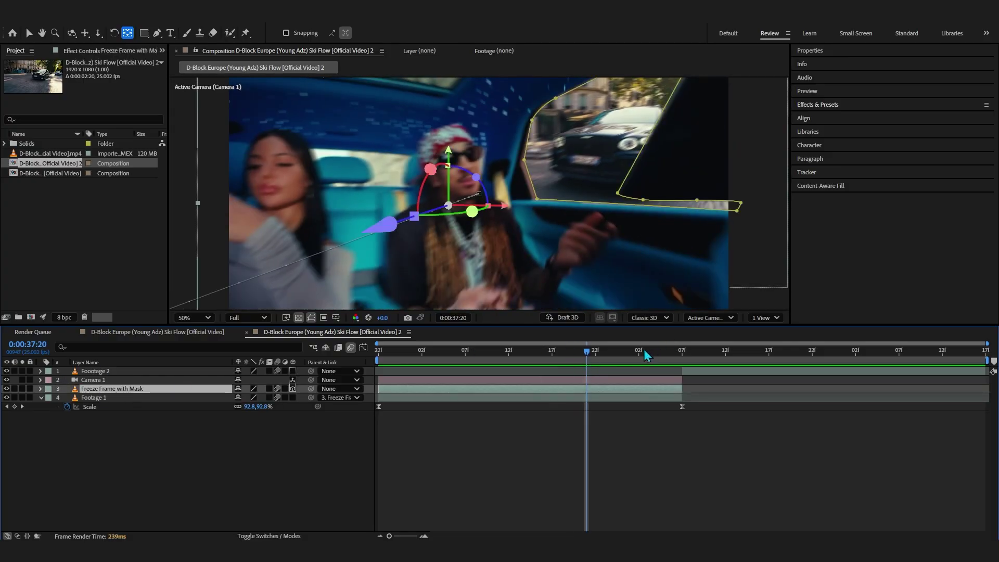
key("space")
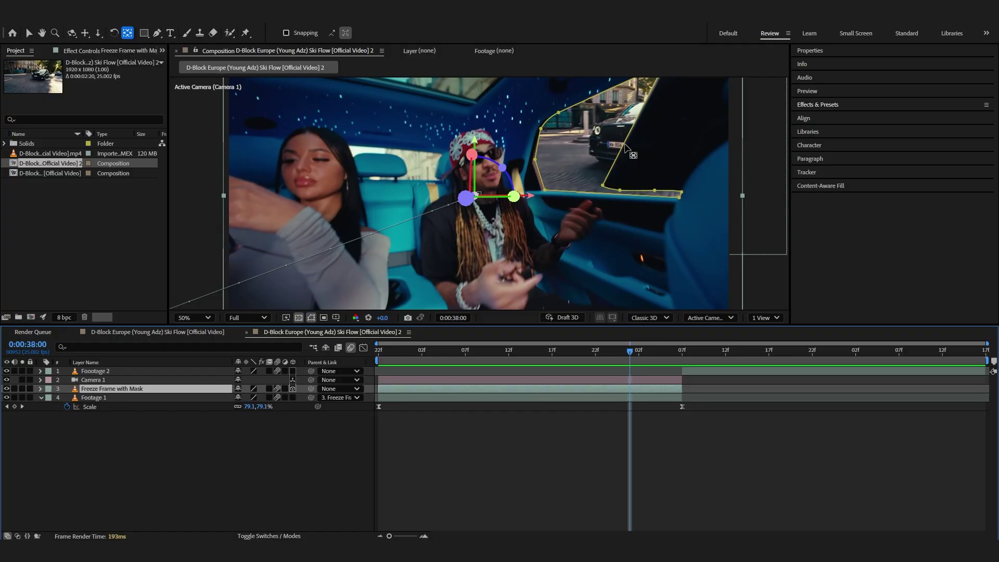
Step: Duplicate the Freeze Frame with Mask layer, place the copy beneath the original, and rename it Freeze Frame Window
left_click(108, 404)
left_click(23, 398)
left_click(41, 398)
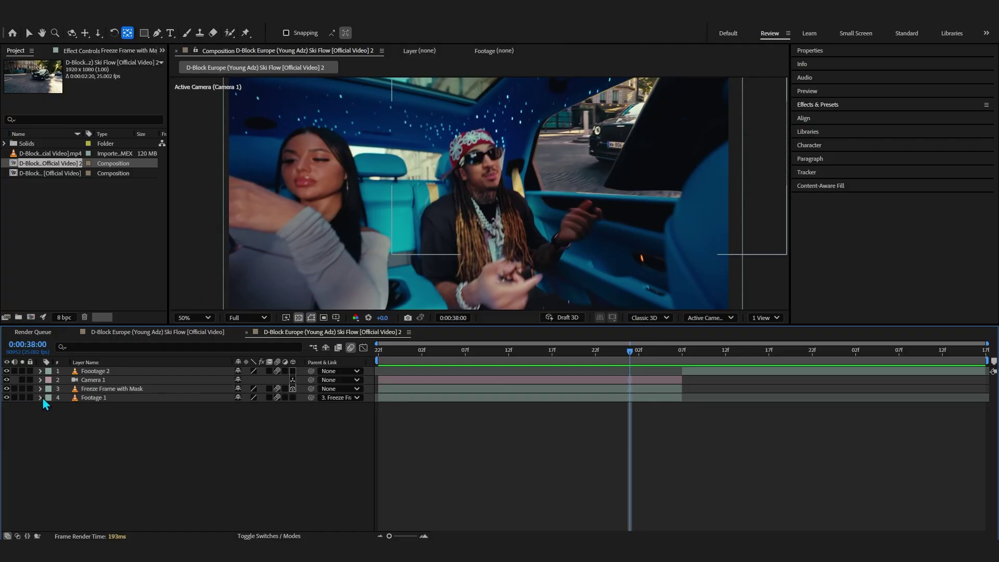
left_click(172, 389)
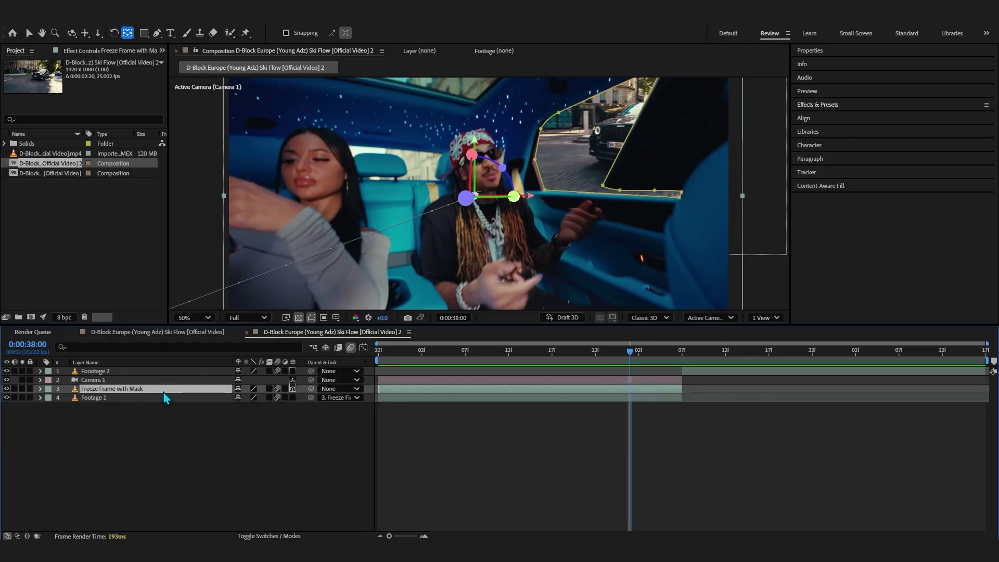
key("ctrl+d")
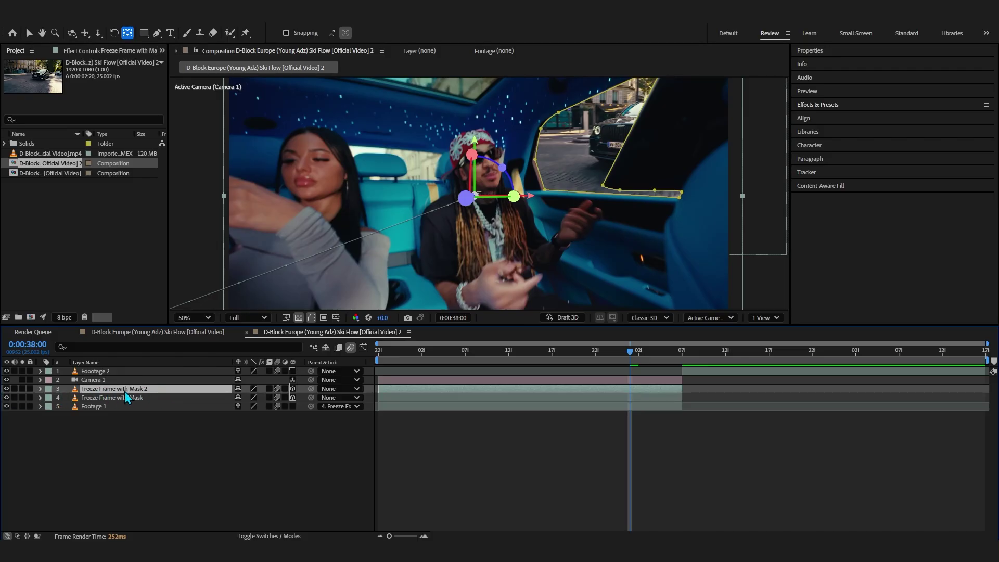
left_click_drag(135, 398, 139, 396)
key("Return")
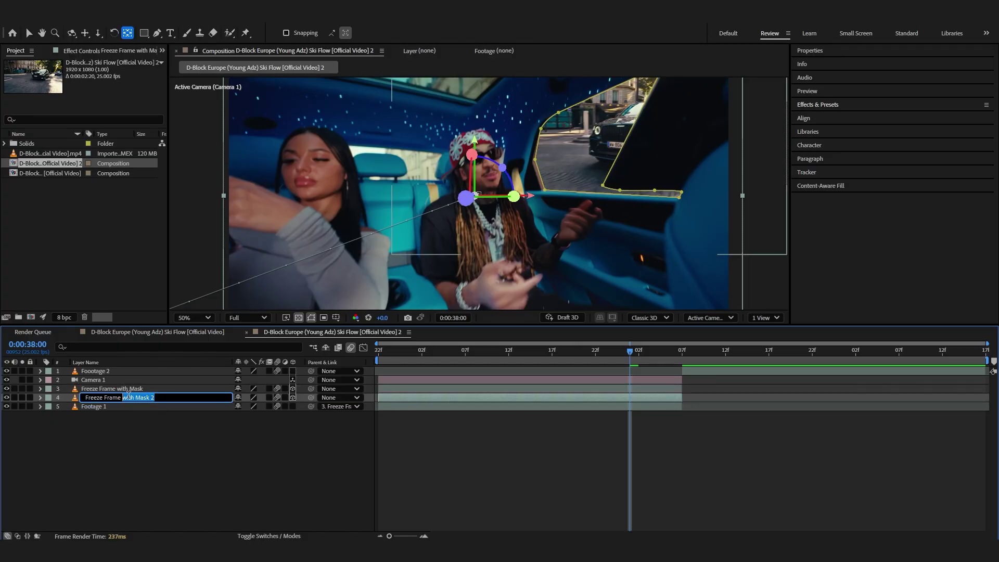
type("Windoiw")
key("Return")
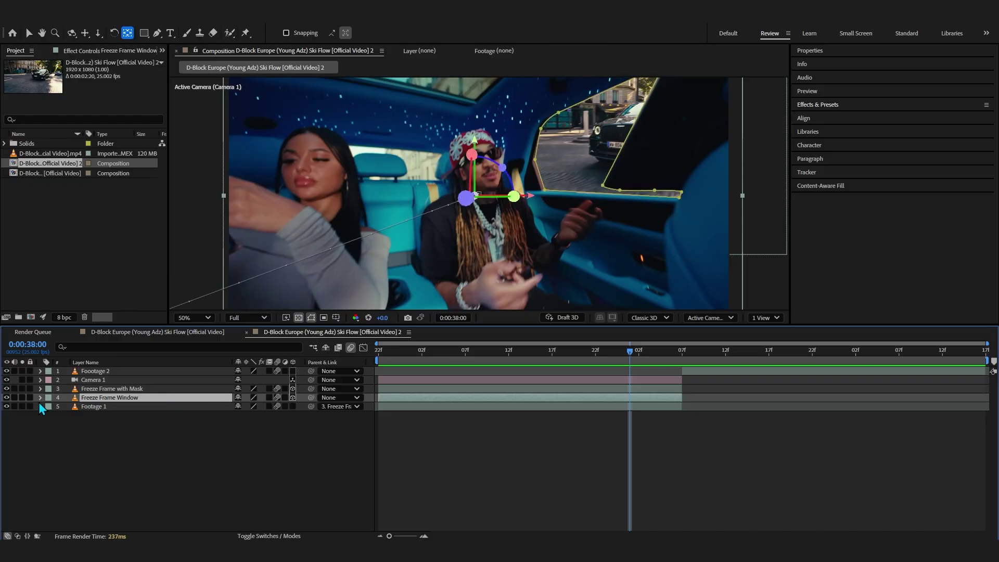
Step: Set Freeze Frame Window's Mask 1 mode to Add and check the isolated car window at 0:00:37:20
key("m")
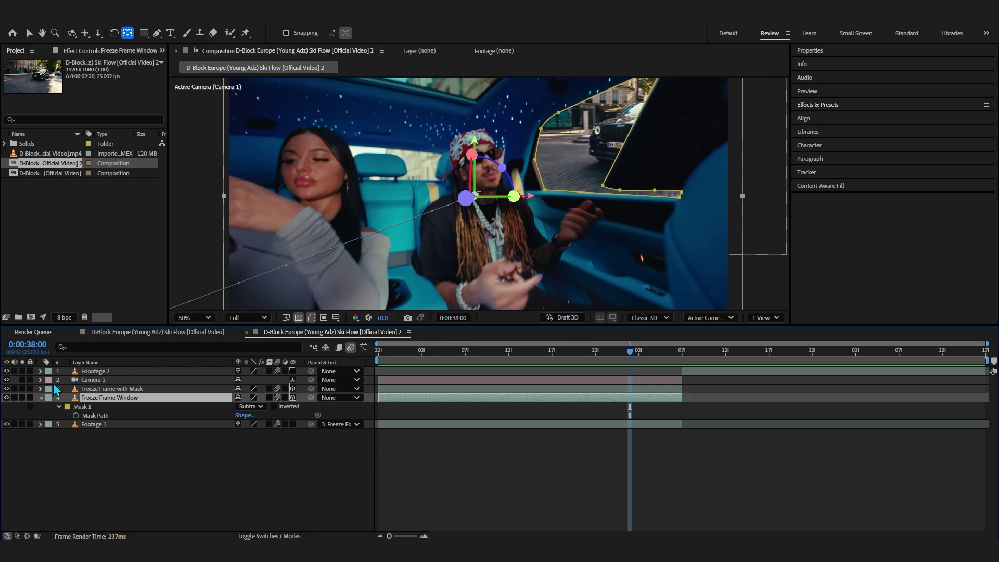
left_click(214, 410)
left_click(249, 406)
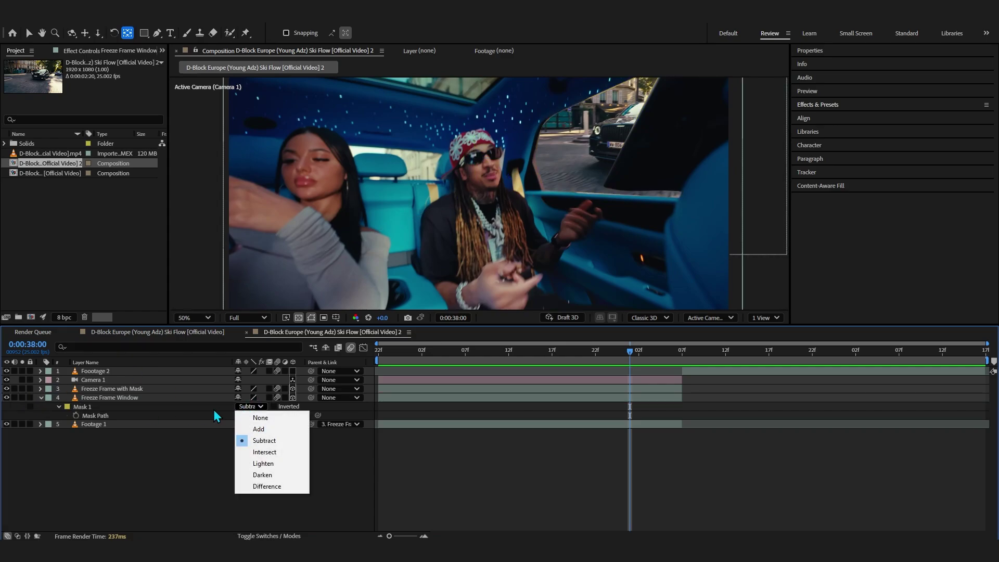
left_click(257, 430)
left_click(184, 409)
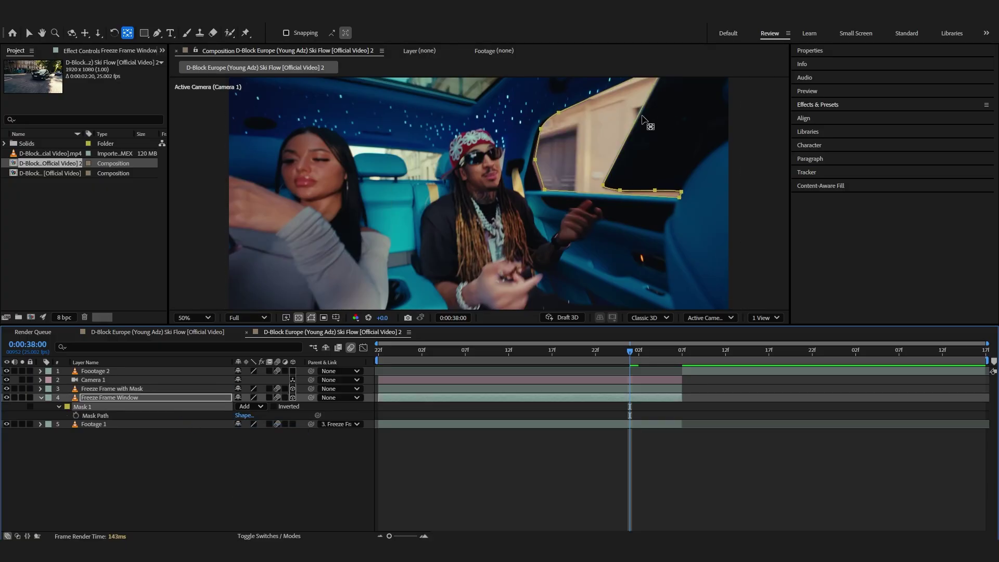
key("v")
left_click_drag(620, 348, 578, 371)
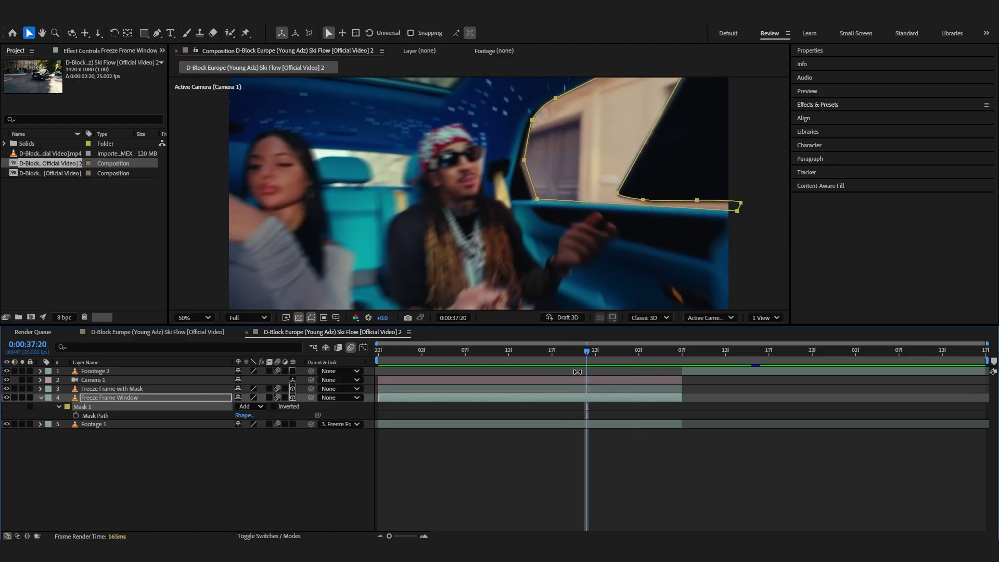
Step: Create a null object above Freeze Frame Window, parent that layer to it, and make the null 3D
right_click(141, 476)
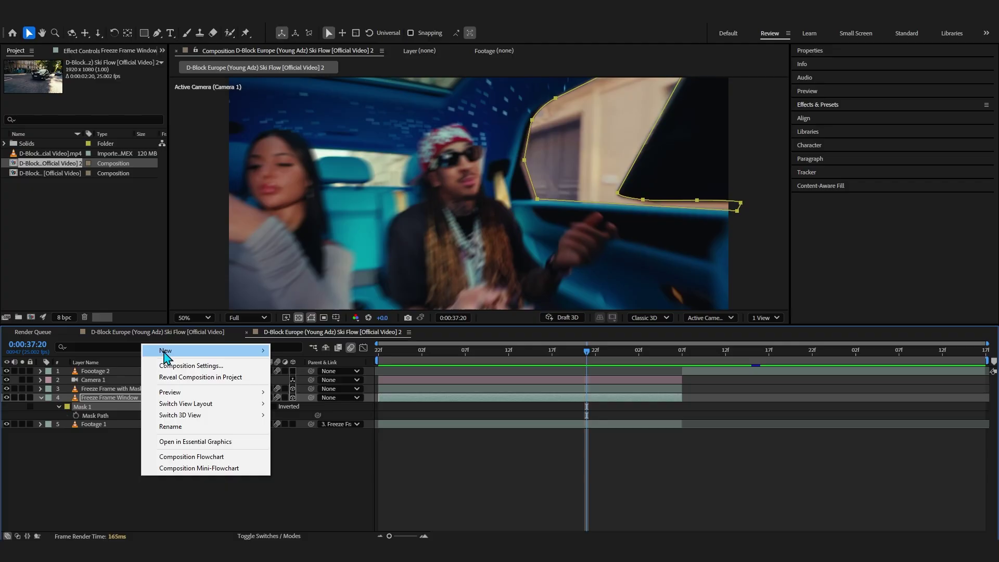
left_click(92, 398)
right_click(203, 488)
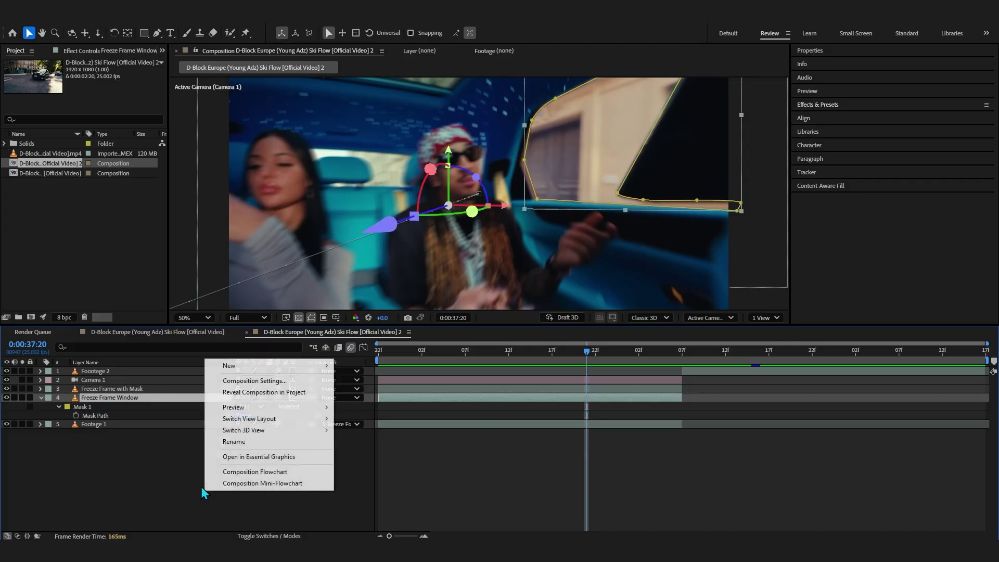
mouse_move(245, 371)
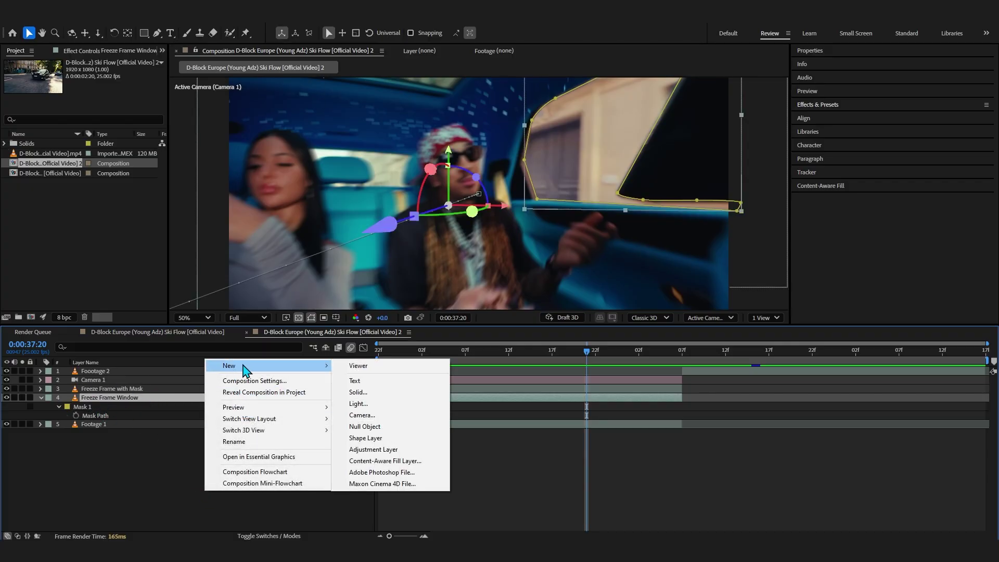
left_click(359, 426)
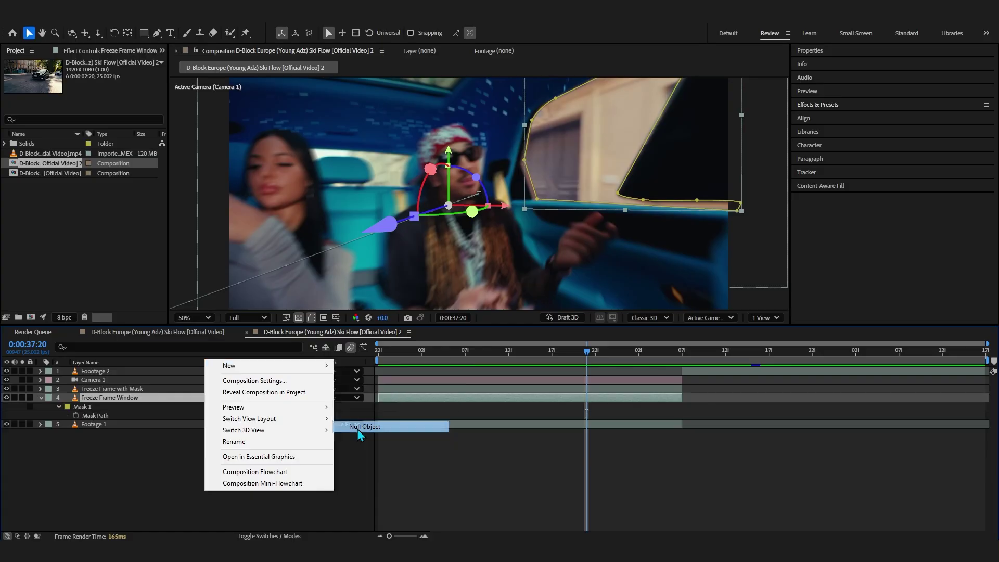
left_click_drag(311, 406, 174, 401)
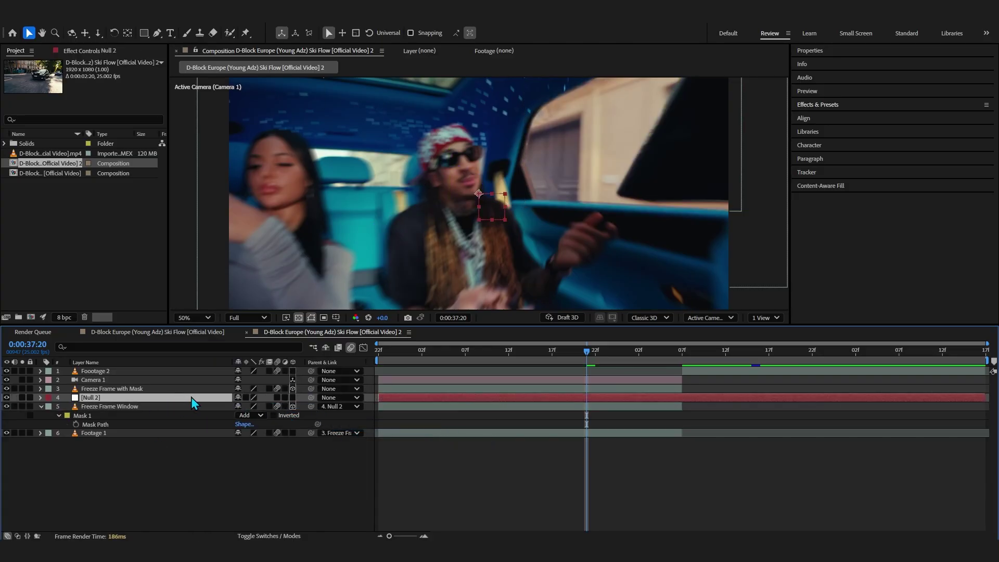
left_click(292, 397)
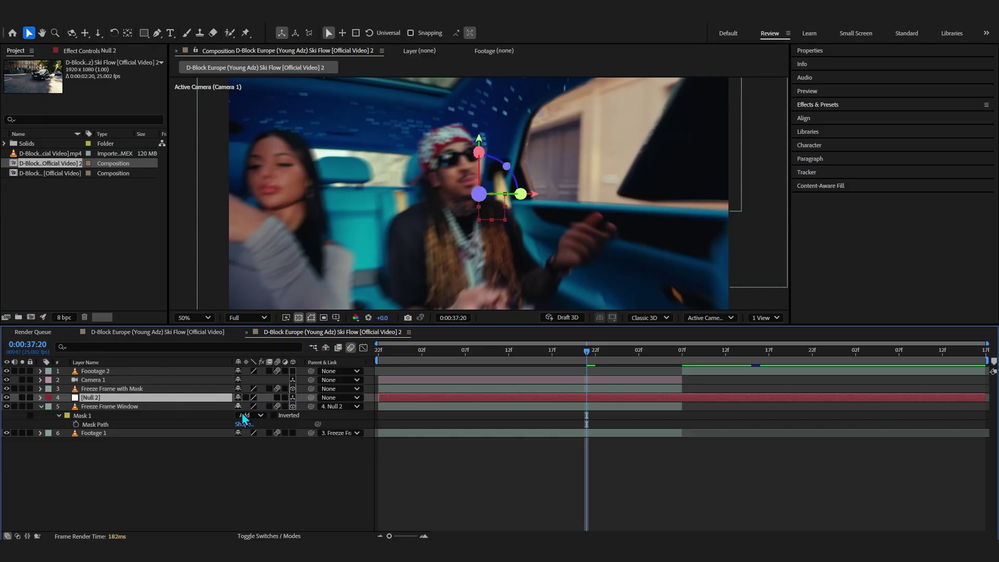
Step: Try lowering the car window by moving the null to Position 960, 708, 0
key("p")
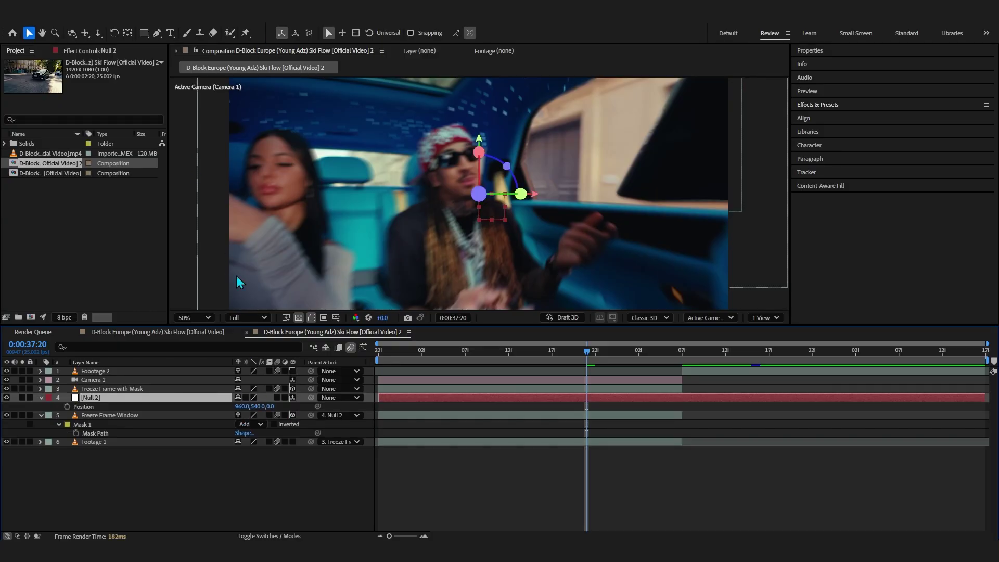
left_click_drag(258, 406, 344, 373)
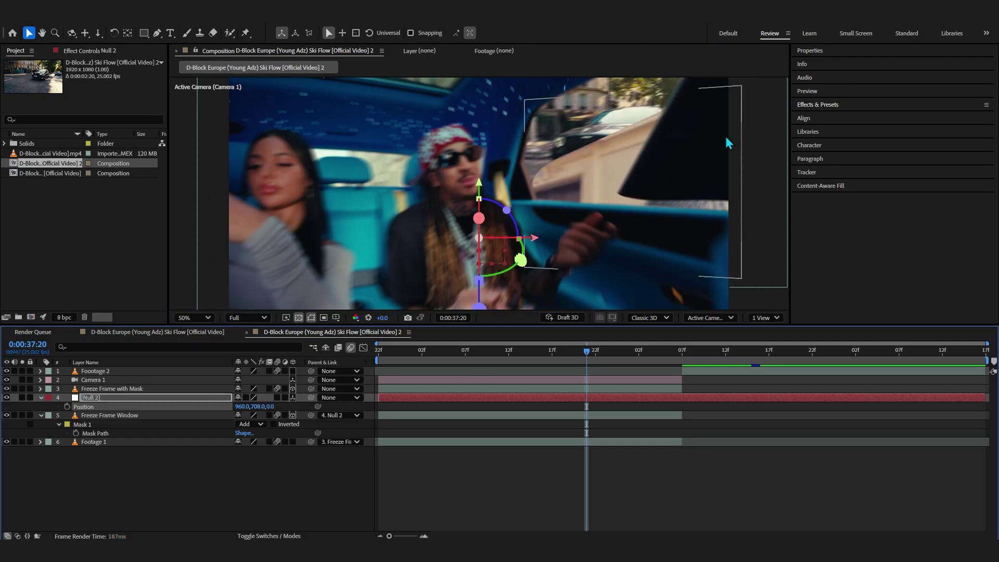
key("ctrl+z")
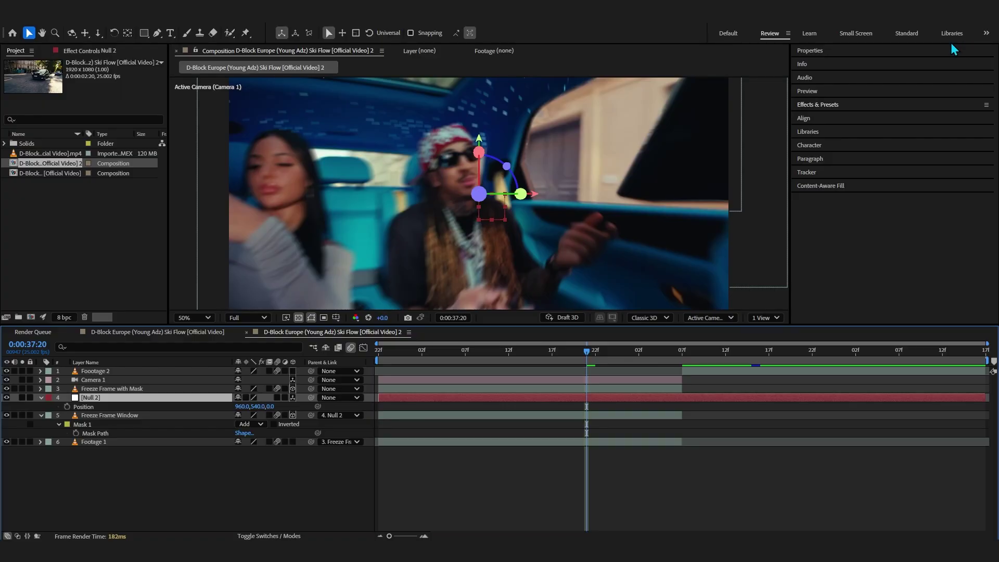
Step: Keyframe the null's Position, align that keyframe with the freeze frame layers' end, and set the current time to 0:00:37:13
left_click(514, 356)
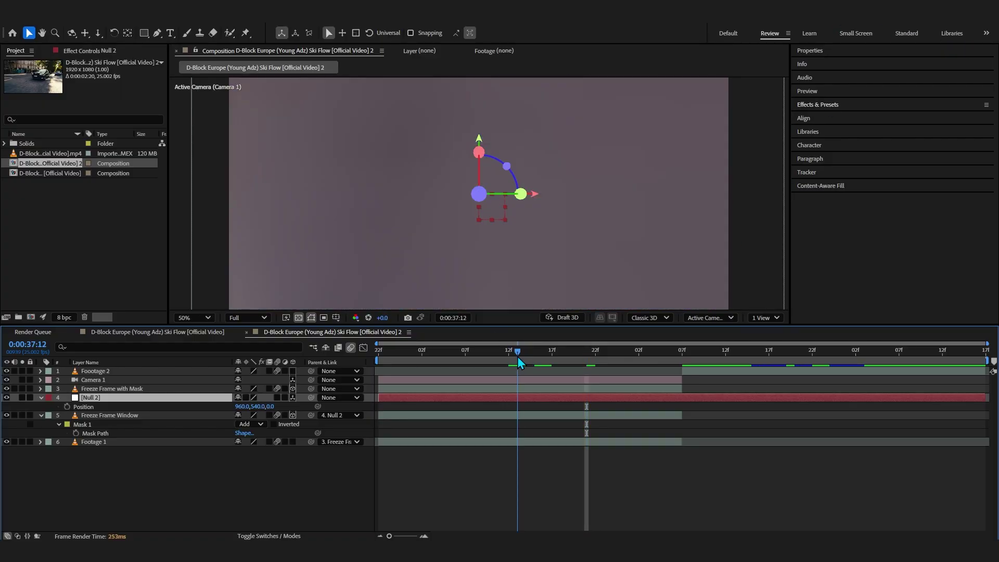
left_click(67, 406)
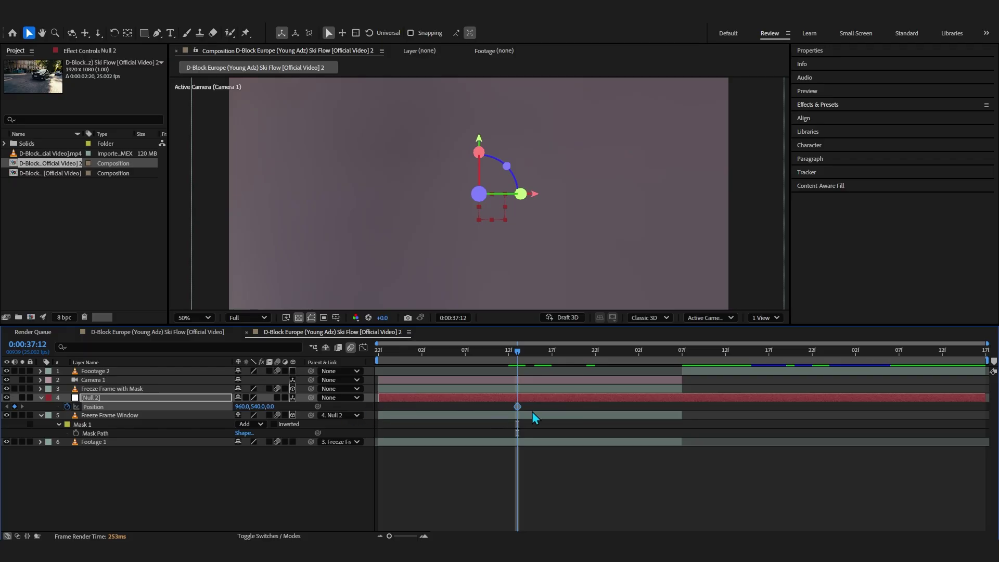
left_click_drag(517, 407, 682, 412)
left_click(674, 359)
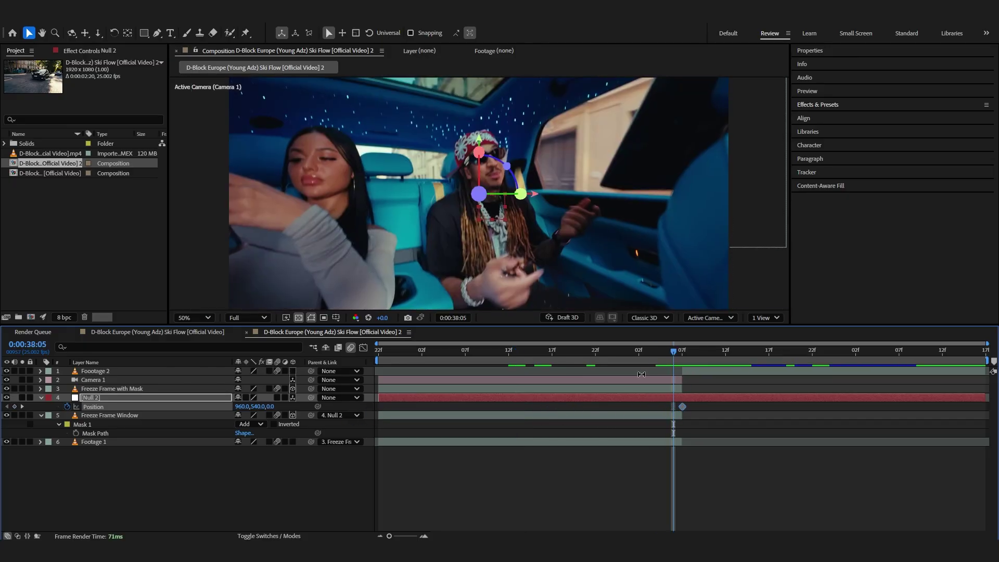
left_click(536, 357)
left_click(529, 357)
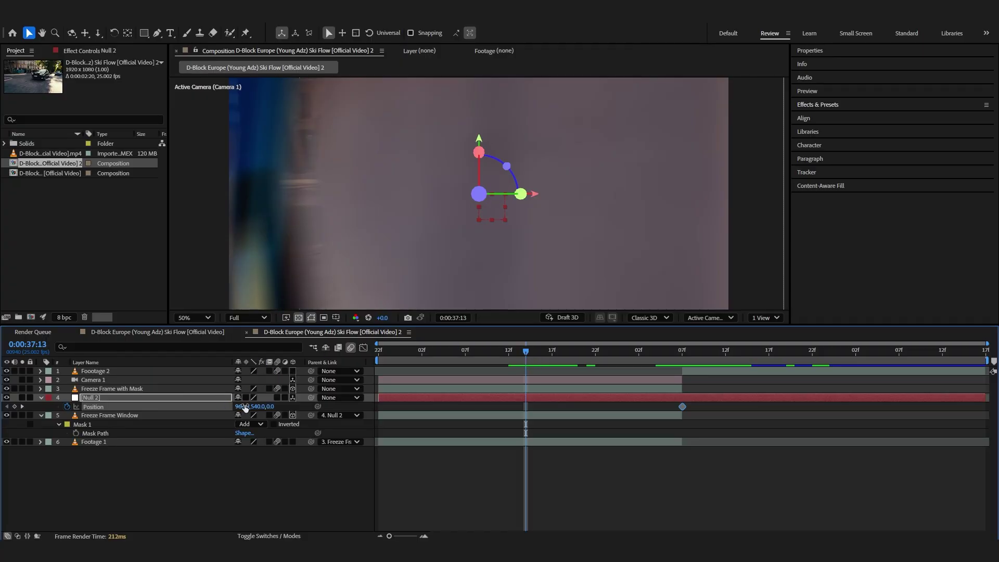
Step: Lower the null to Position 960, 951, 0 in a starting keyframe and shift that keyframe to 0:00:37:11
left_click_drag(256, 406, 439, 398)
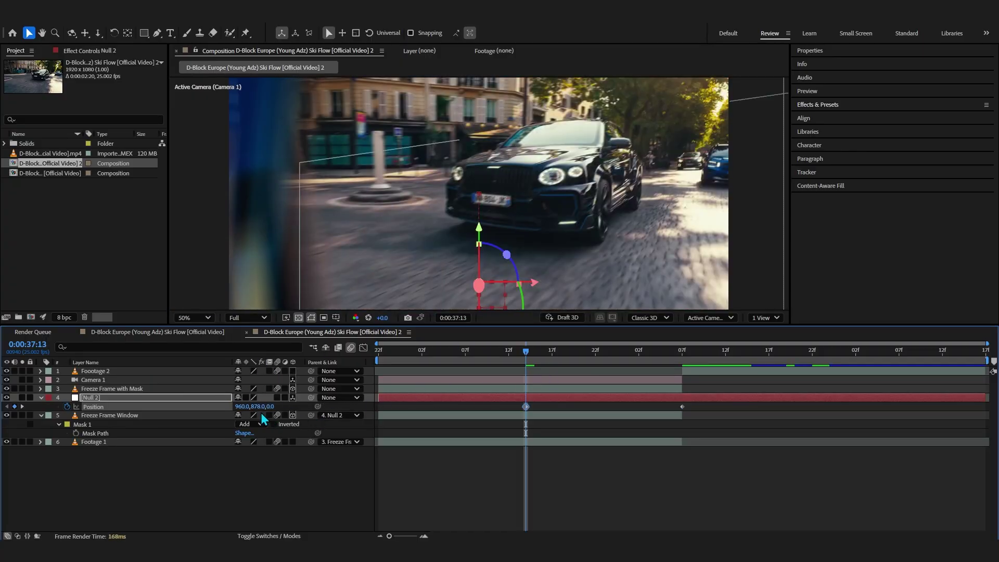
left_click_drag(262, 407, 290, 406)
left_click(569, 357)
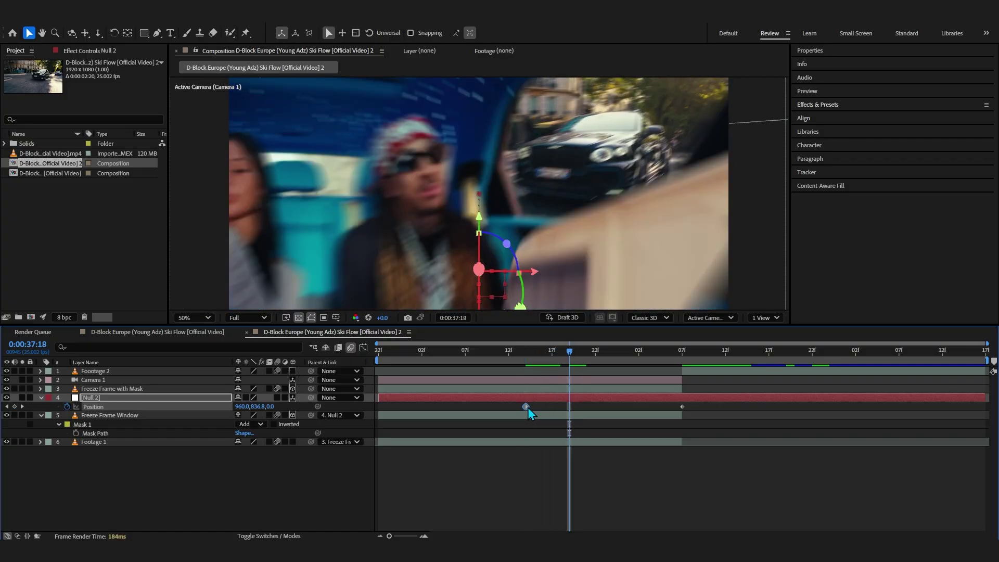
mouse_move(527, 407)
left_mouse_down()
mouse_move(569, 407)
mouse_move(509, 407)
left_mouse_up()
left_click_drag(494, 357, 615, 378)
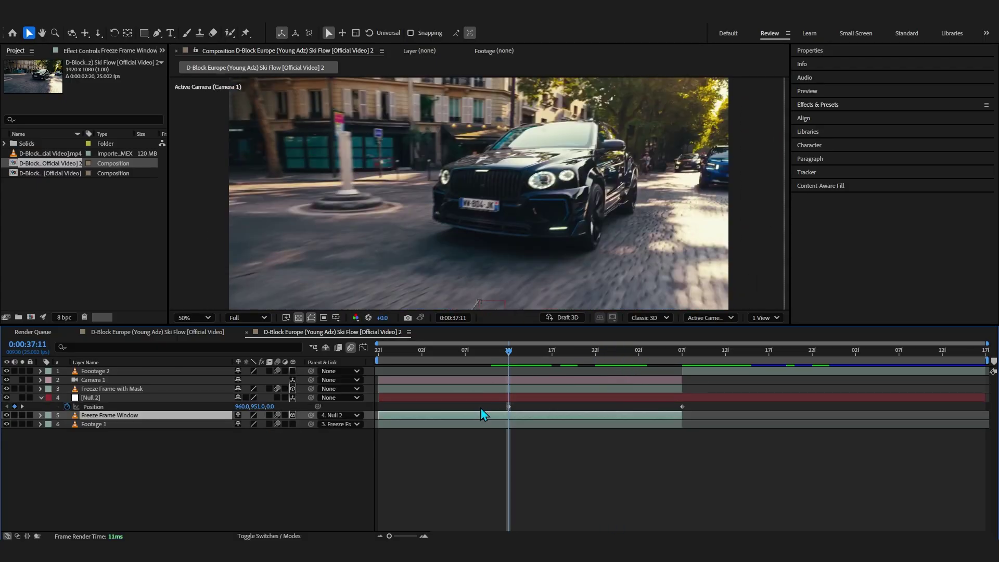
Step: Set the Z Position of both null keyframes to 14 and preview the window movement from the beginning
left_click_drag(480, 408, 690, 403)
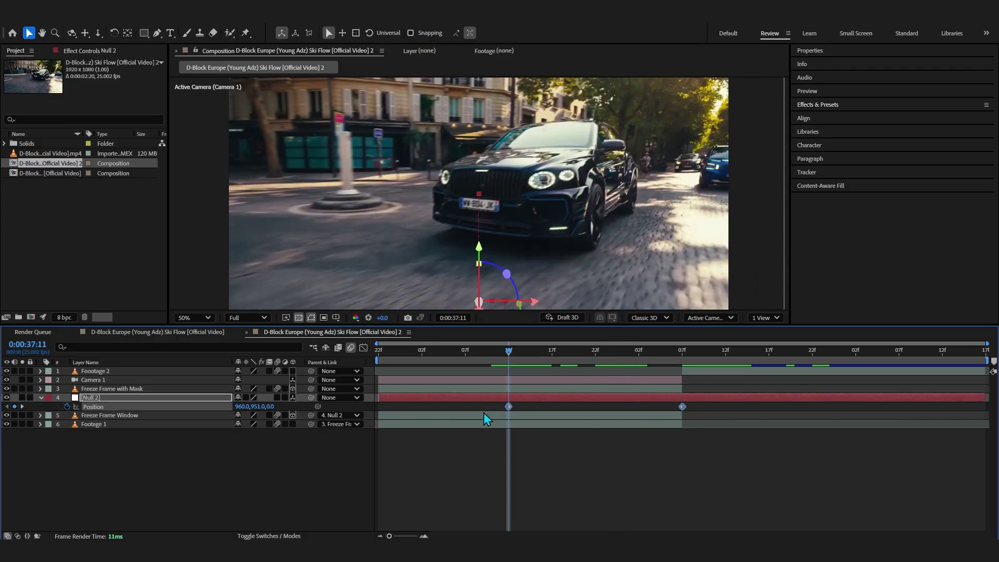
left_click_drag(269, 407, 276, 404)
left_click_drag(509, 354, 570, 354)
left_click(194, 424)
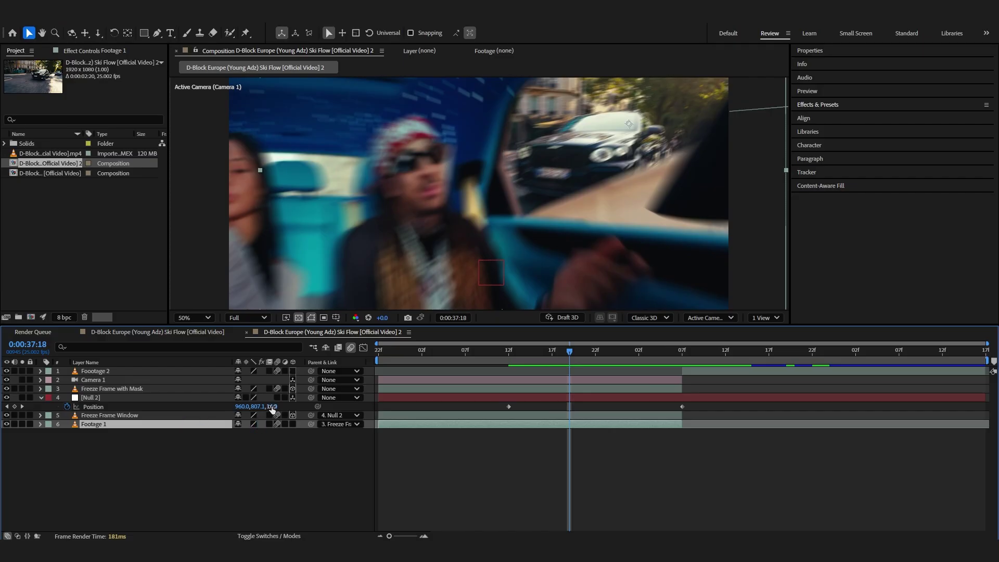
left_click(565, 409)
key("Home")
key("space")
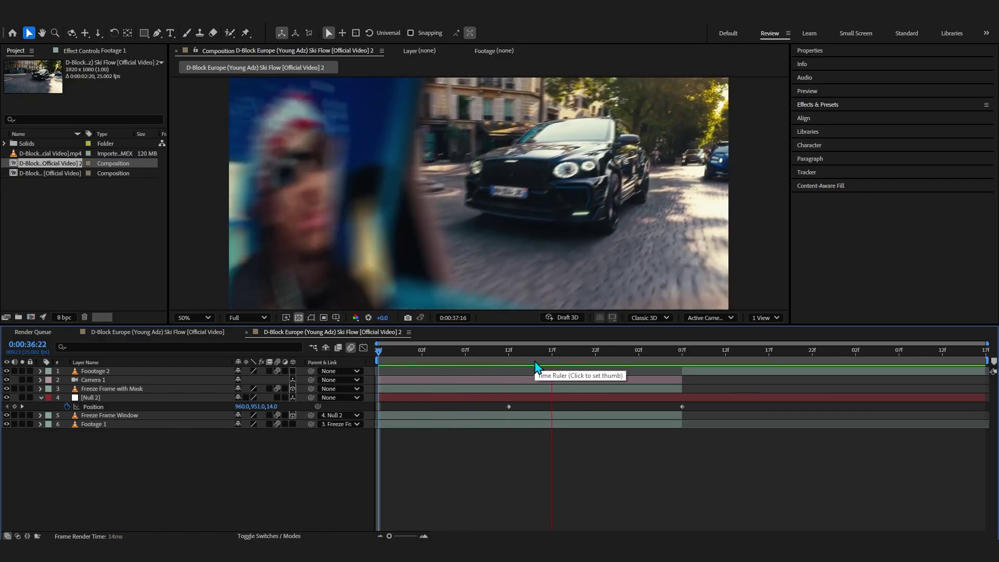
Step: Ease the null's Position keyframes, shape the speed curve into a steep mid-move peak, and preview the motion
left_click_drag(527, 357, 620, 358)
left_click(278, 405)
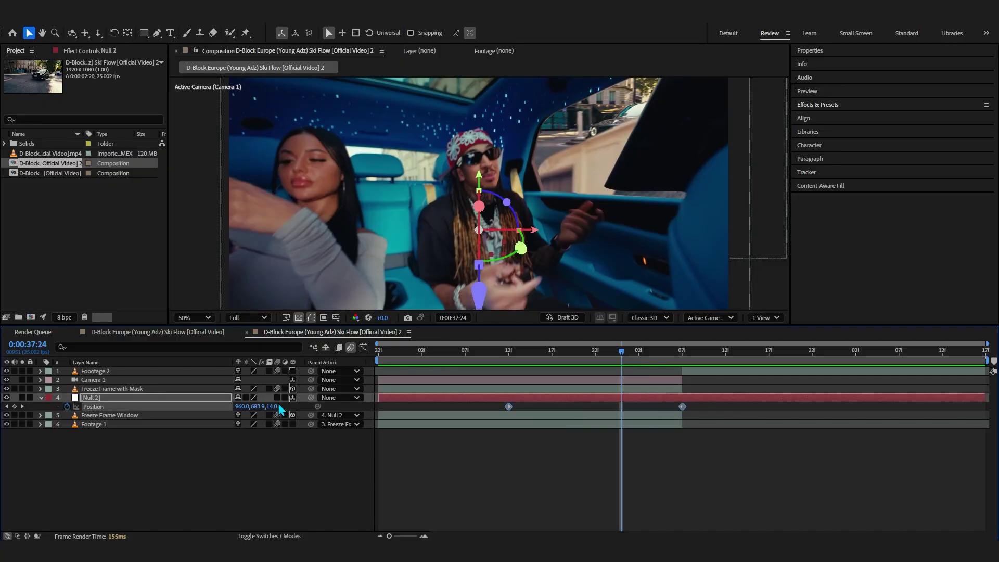
left_click(364, 347)
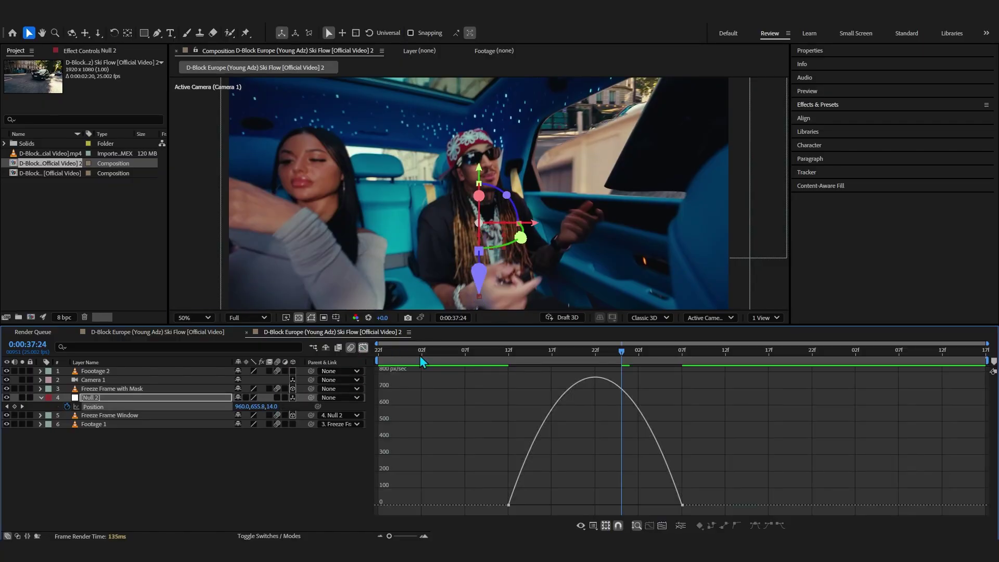
key("F9")
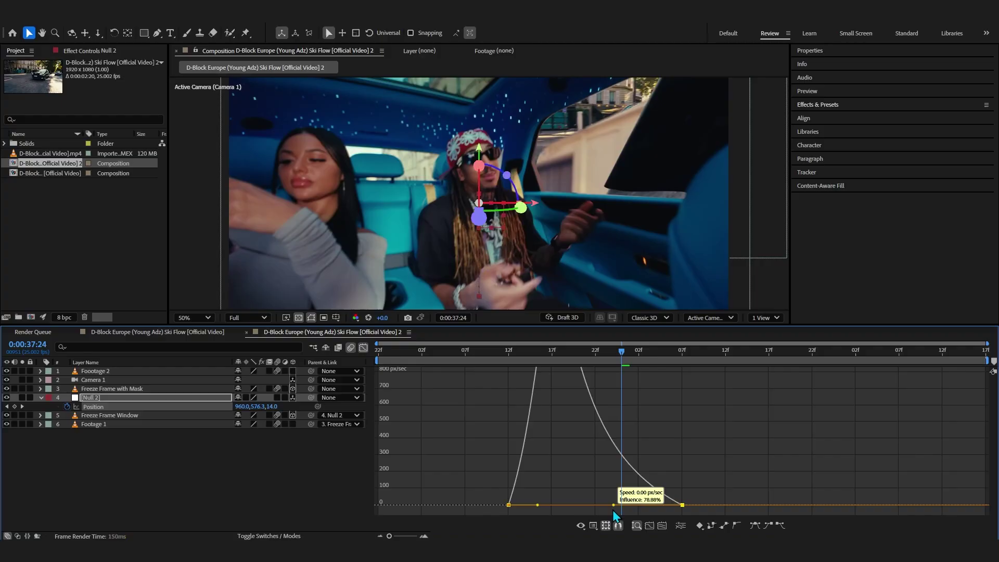
left_click(518, 351)
key("space")
key("space")
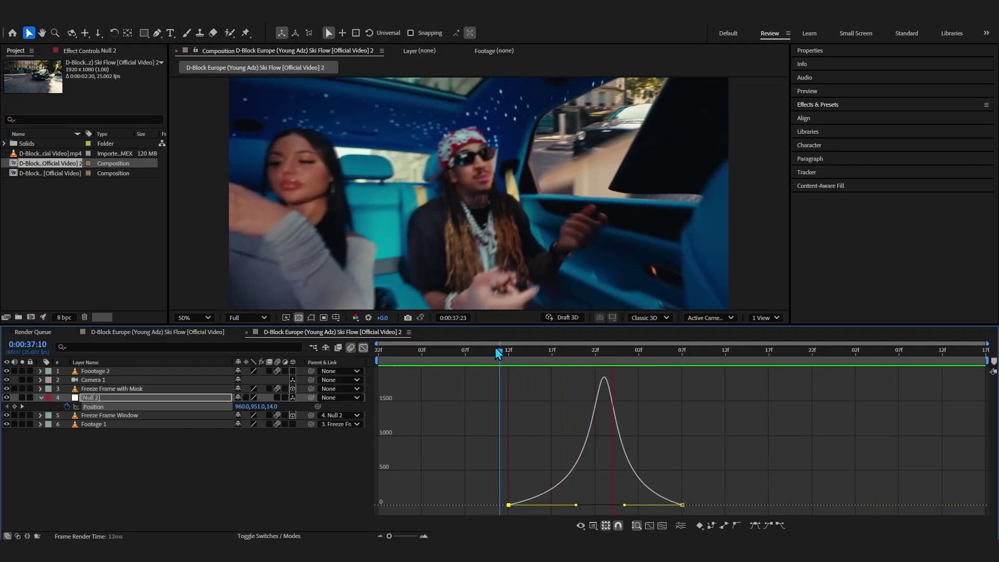
Step: Replay the eased window movement and switch from the speed graph back to the layer bars
left_click(494, 347)
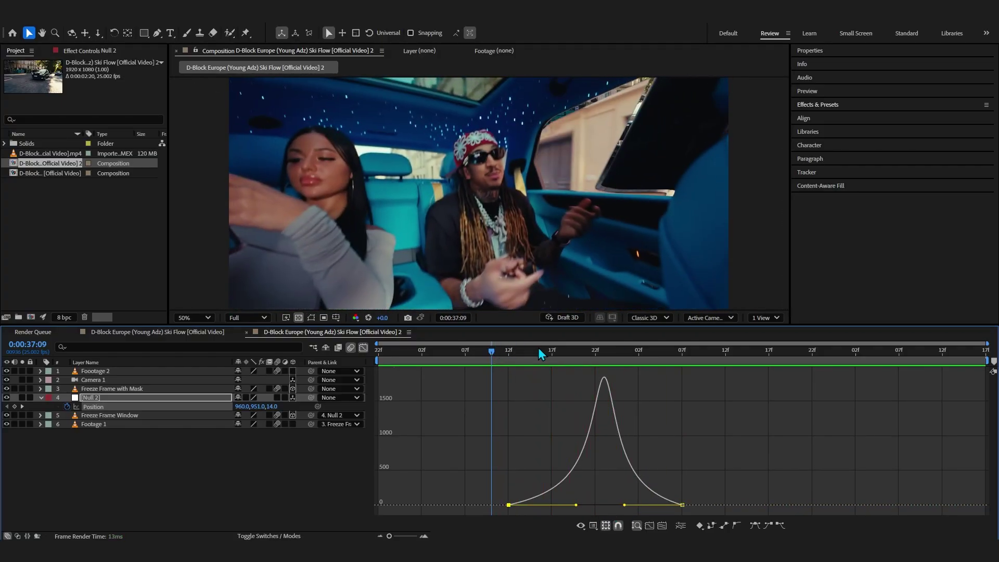
key("space")
left_click(495, 367)
left_click_drag(495, 363, 573, 374)
key("space")
key("shift+F3")
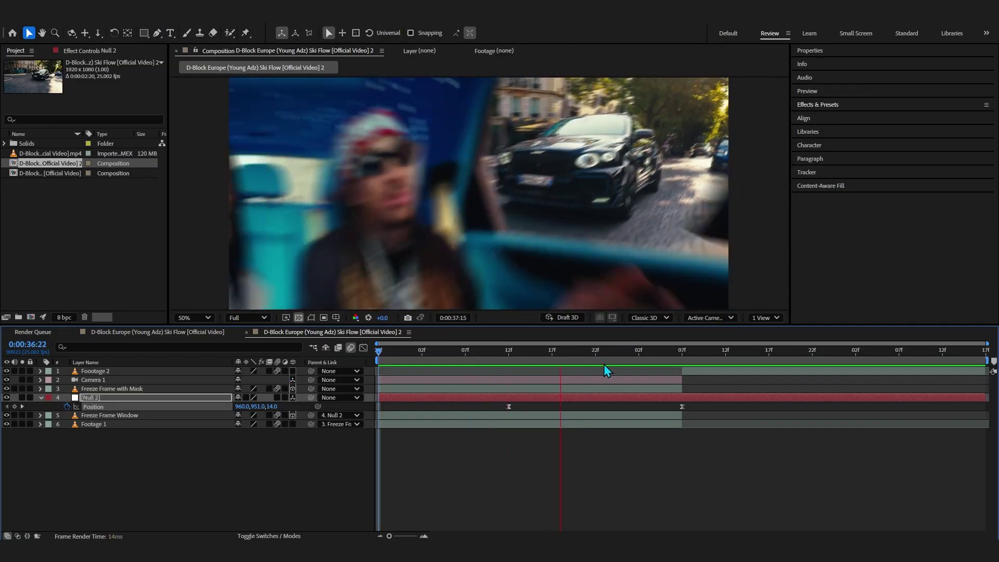
key("space")
Step: Collapse the null's keyframe properties and clear the selection of all layers
key("ctrl+a")
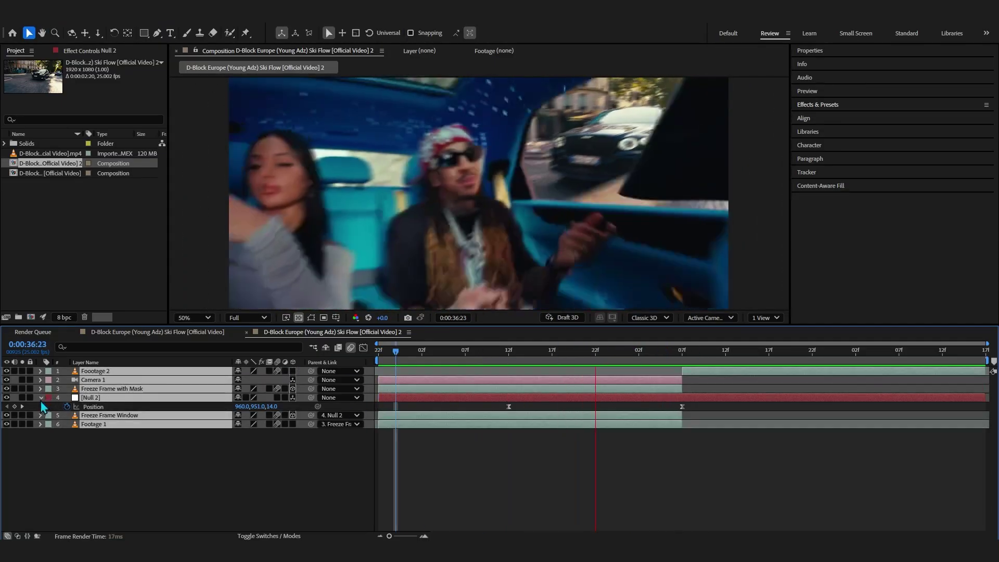
left_click(41, 397)
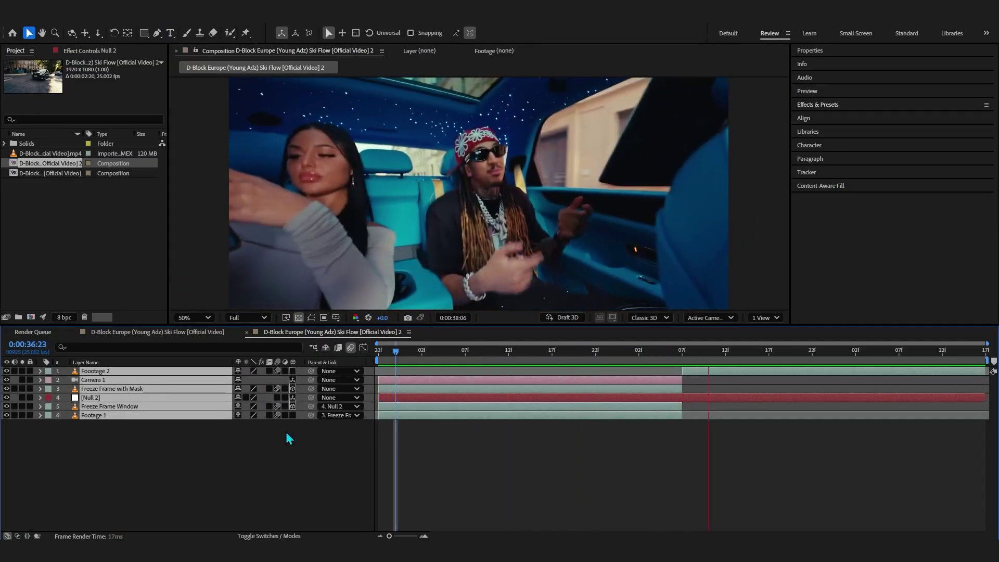
left_click(288, 437)
left_click(691, 399)
left_click(679, 358)
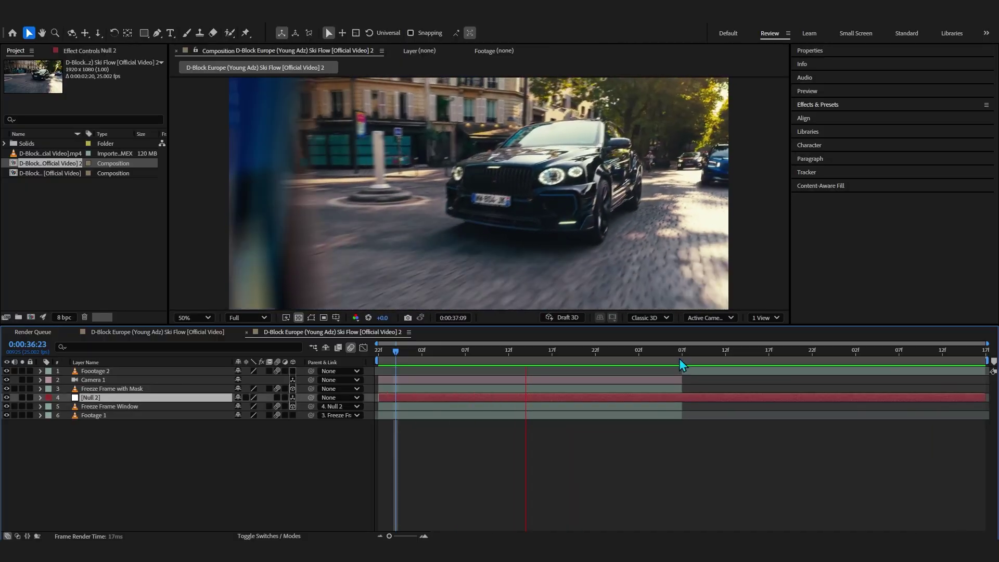
Step: Apply Camera Lens Blur to Footage 1 and keyframe its Blur Radius at 0 at 0:00:37:10
left_click_drag(680, 358, 500, 389)
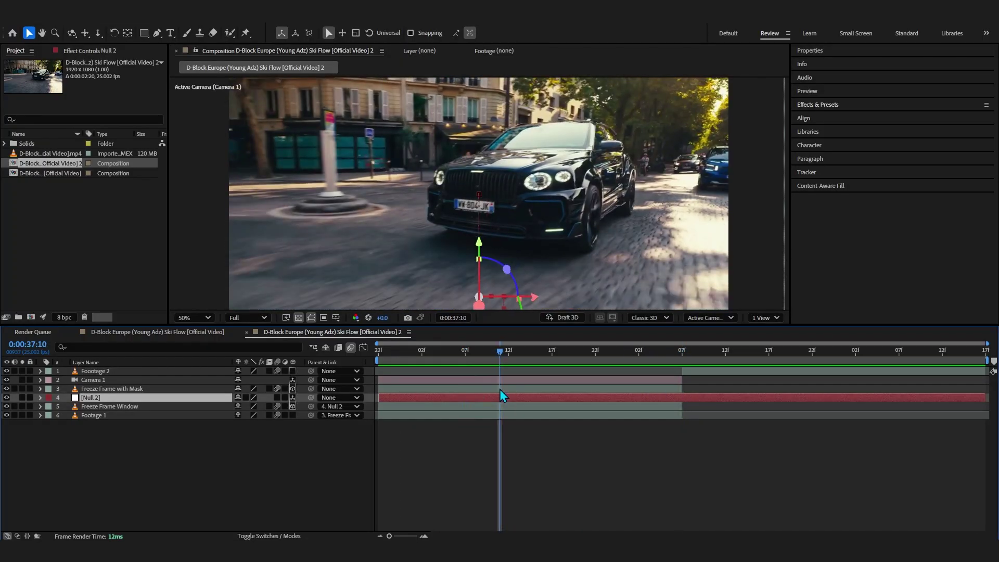
left_click(121, 416)
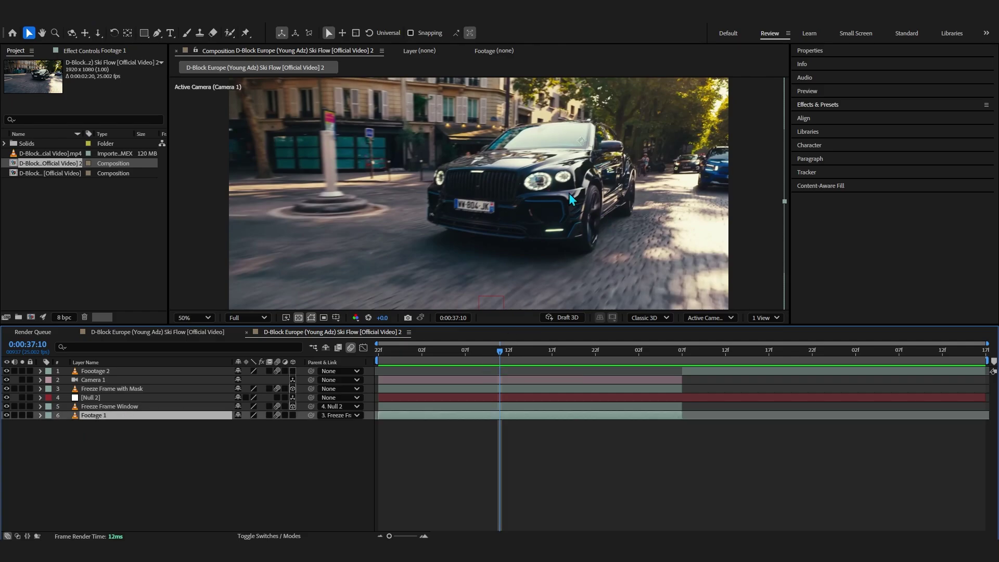
left_click(59, 476)
left_click(92, 416)
key("ctrl+space")
type("camera")
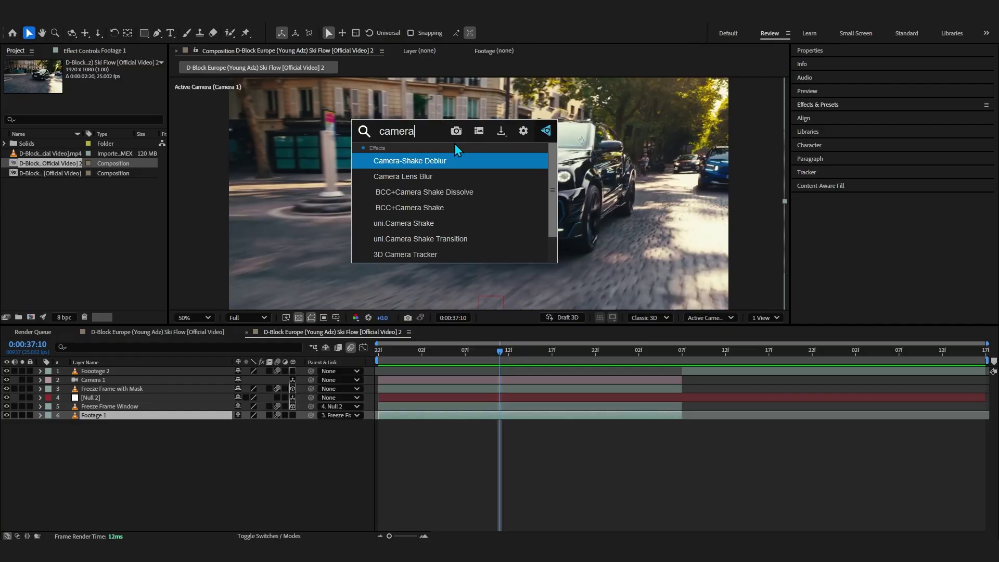
left_click(430, 179)
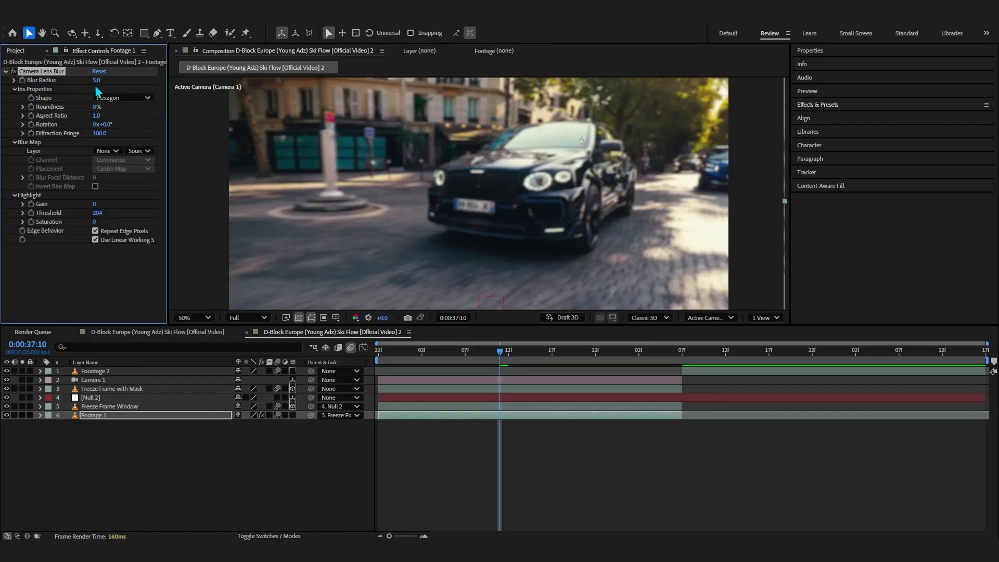
left_click_drag(96, 82, 24, 99)
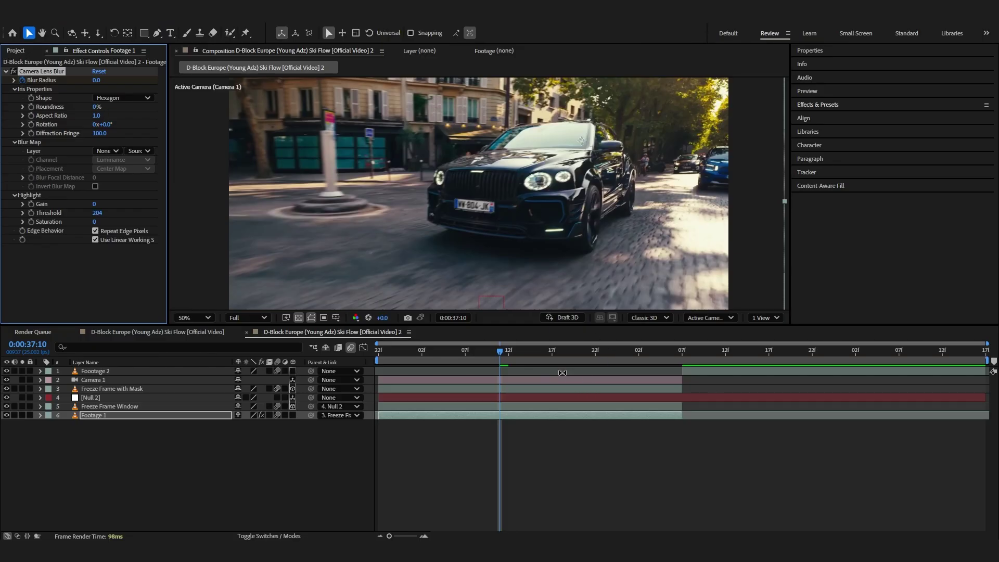
Step: Set Footage 1's Blur Radius to 12 at 0:00:37:24 and preview the increasing background blur
left_click_drag(500, 352, 619, 360)
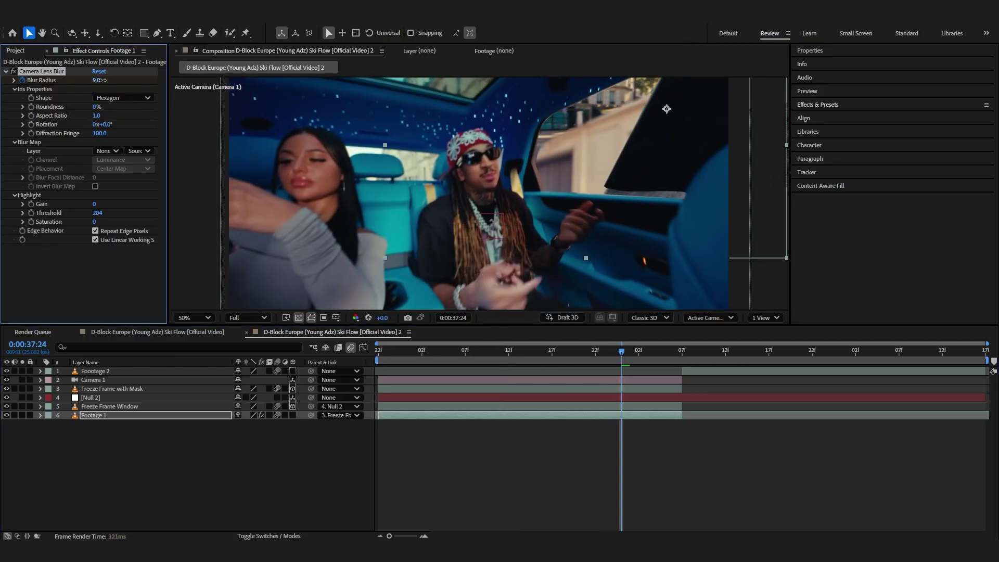
left_click_drag(100, 81, 106, 80)
left_click_drag(479, 358, 472, 393)
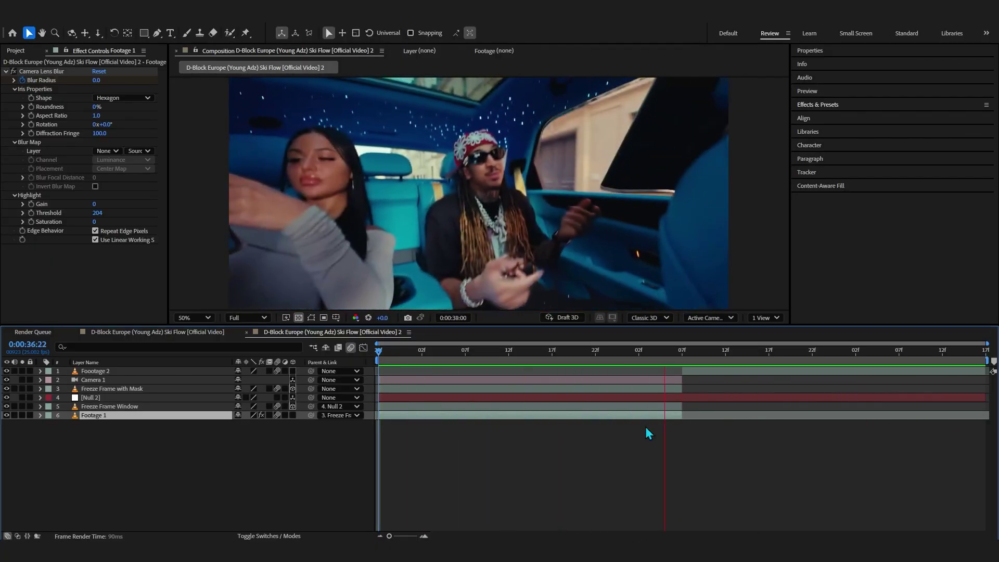
left_click_drag(616, 352, 648, 382)
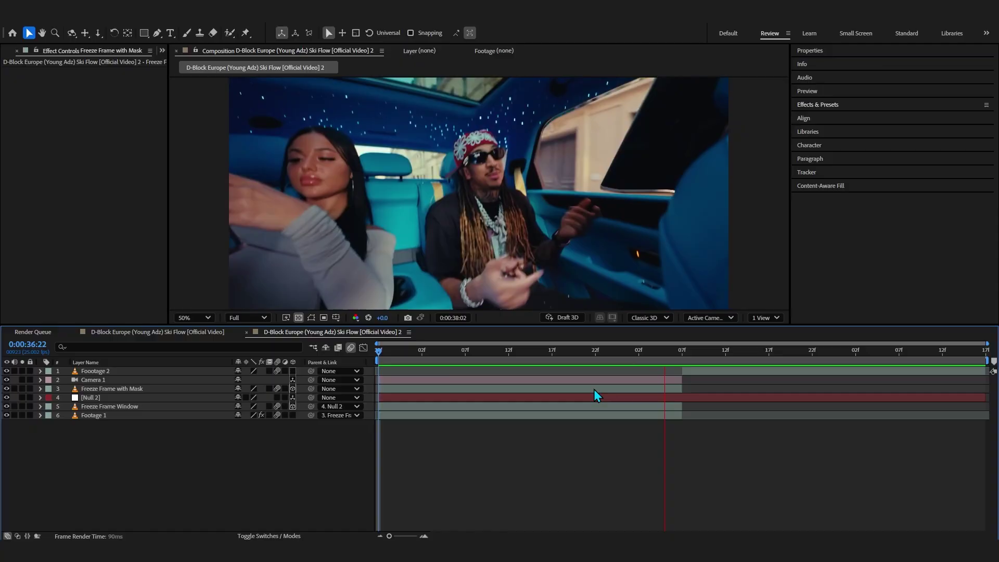
key("space")
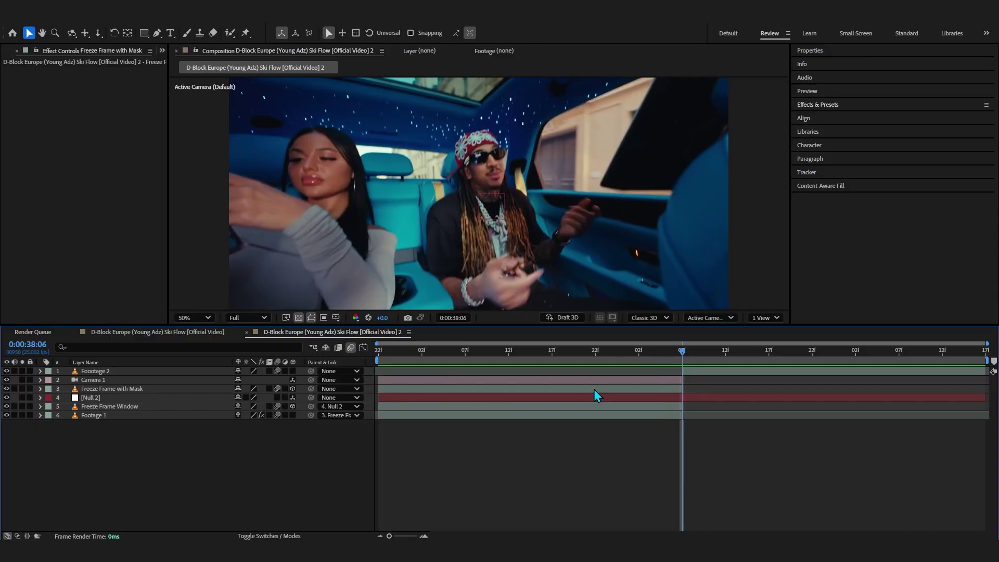
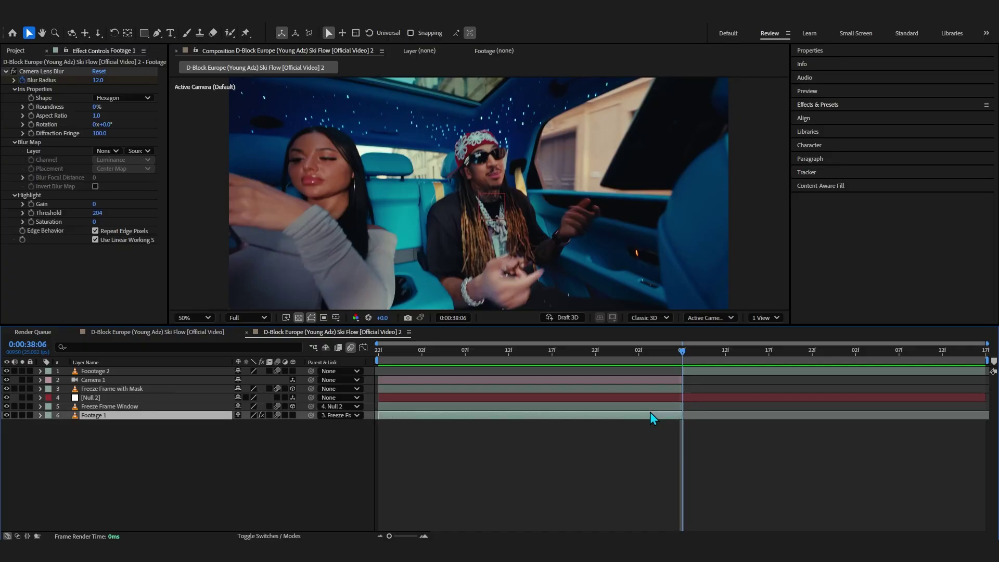
Step: Pre-compose all layers of the transition into Pre-comp 1
key("ctrl+a")
right_click(651, 413)
left_click(657, 346)
left_click(550, 352)
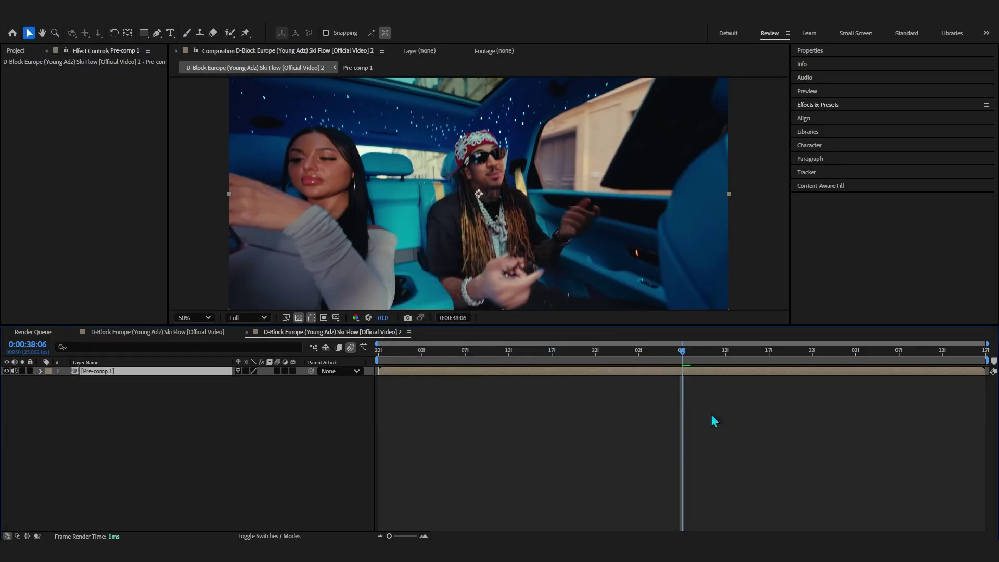
Step: Create an adjustment layer above Pre-comp 1
right_click(698, 304)
mouse_move(703, 311)
left_click(855, 396)
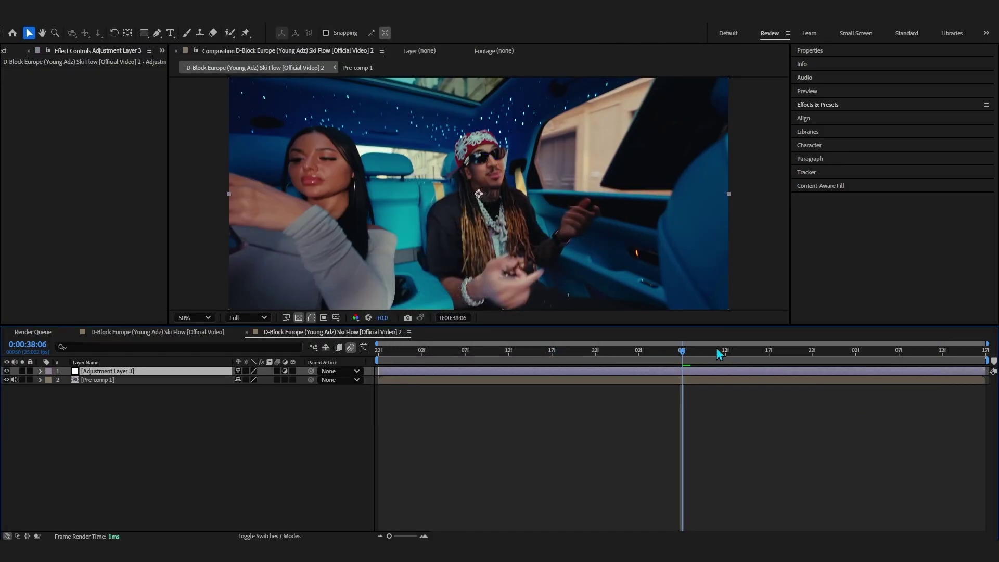
Step: Expand the user preset folders for Essential Effects & Transition and trim the adjustment layer's start to 0:00:38:05
left_click(813, 104)
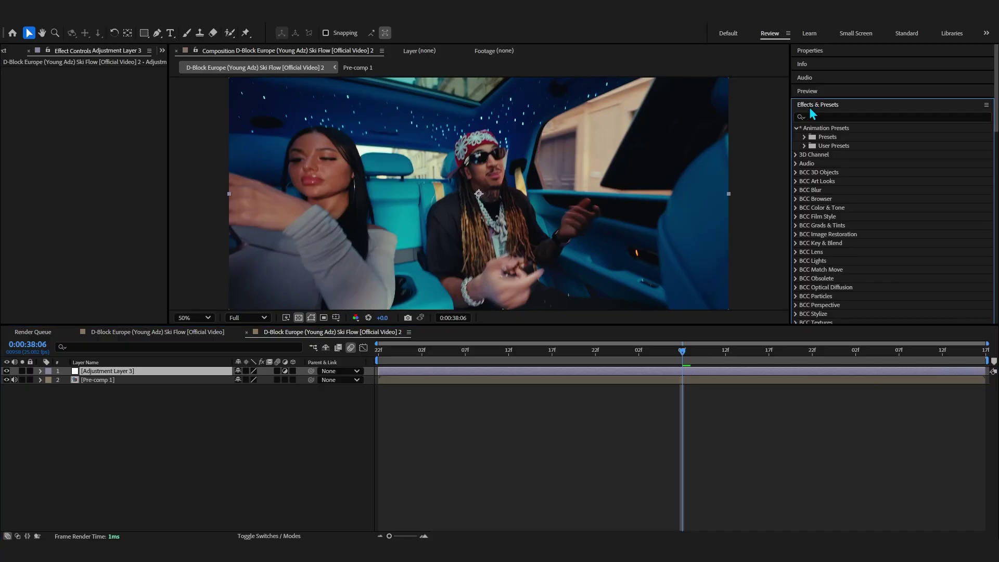
left_click(804, 146)
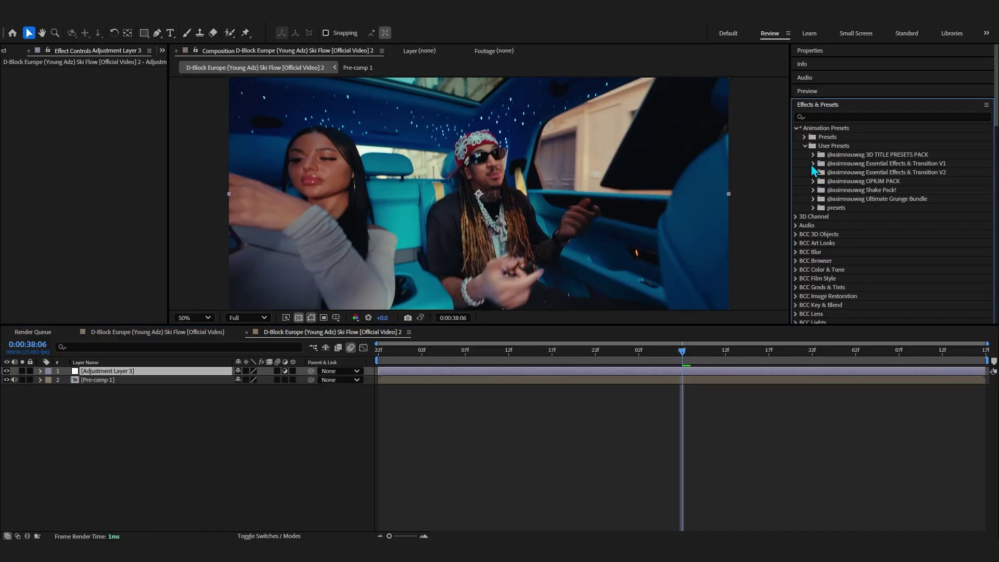
left_click(813, 164)
scroll(813, 167, "down", 5)
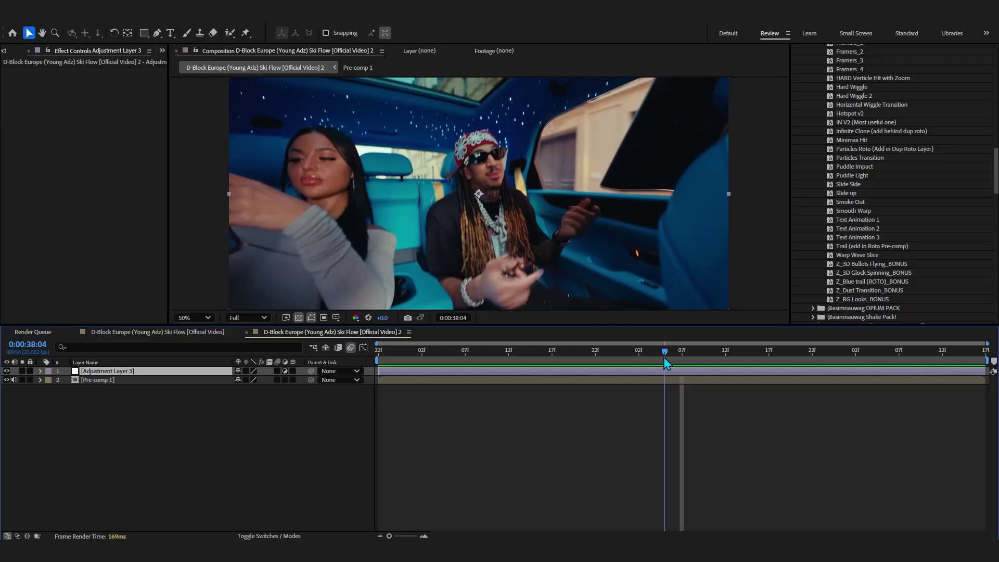
left_click_drag(664, 357, 669, 382)
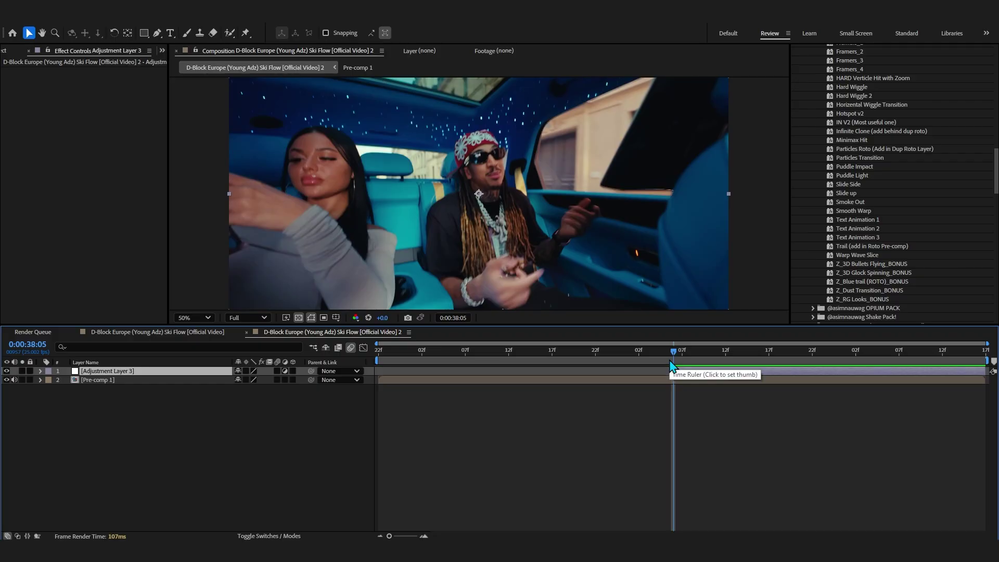
Step: Apply the Hard Wiggle 2 preset from Essential Effects & Transition V2 to the adjustment layer at 0:00:38:05
scroll(843, 211, "up", 6)
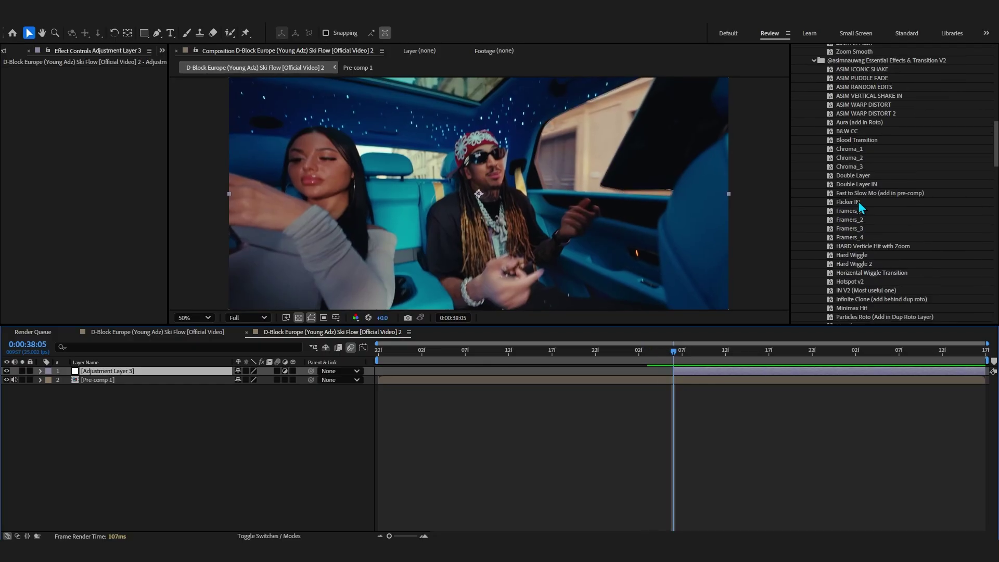
scroll(918, 163, "up", 16)
scroll(921, 161, "down", 17)
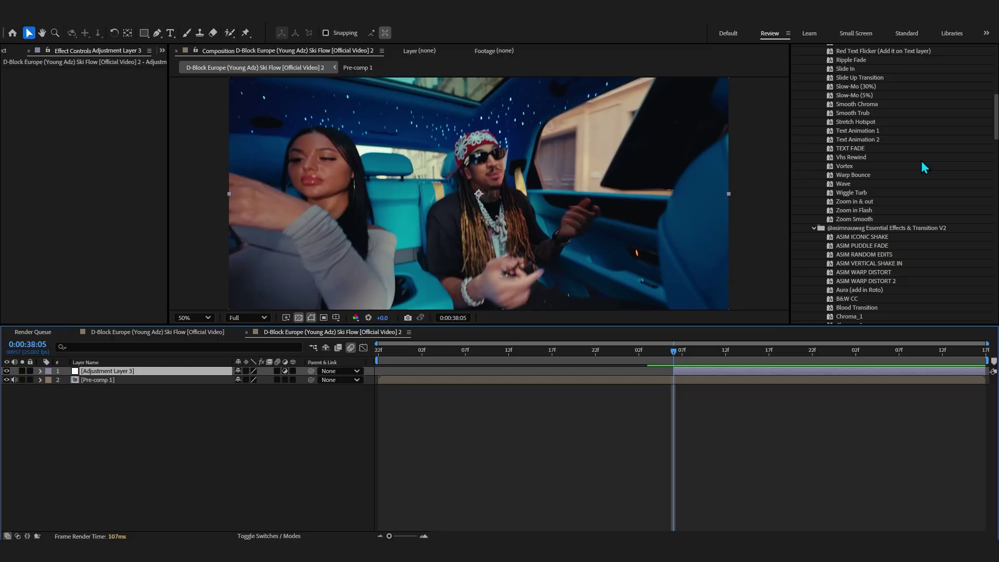
scroll(922, 171, "down", 3)
left_click(835, 180)
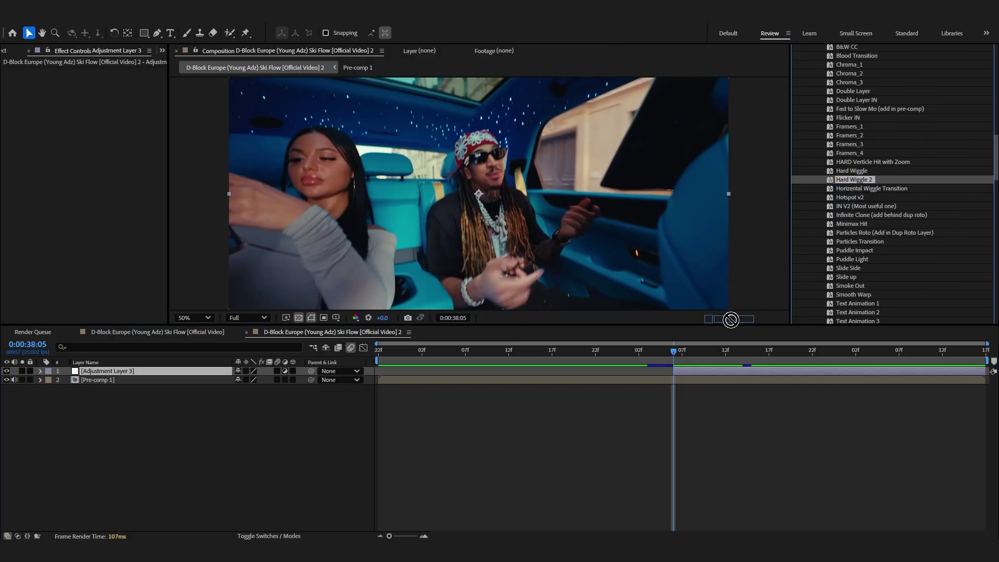
left_click_drag(731, 319, 697, 370)
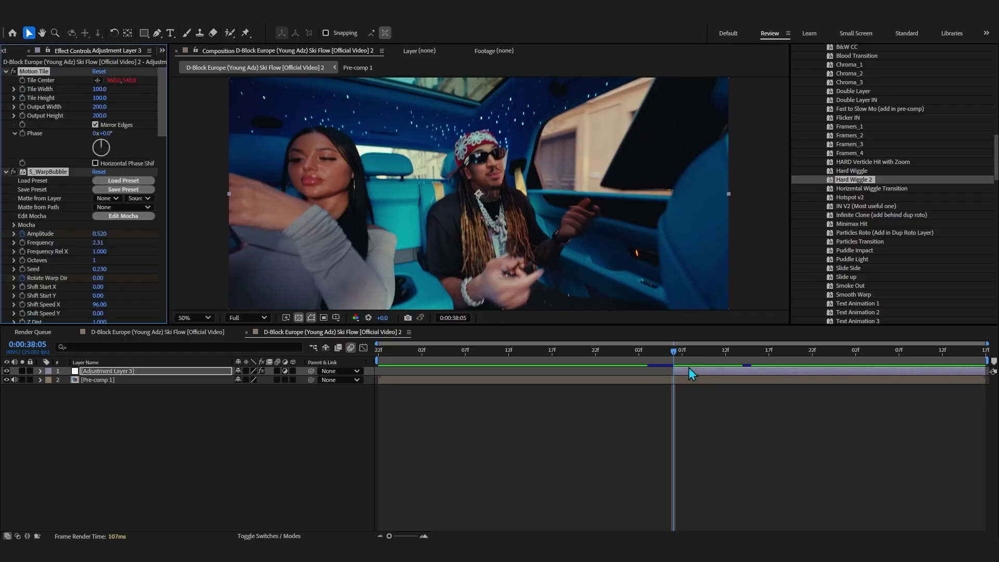
Step: Preview the Hard Wiggle 2 impact by playing and scrubbing through the transition around 0:00:38:05
left_click(612, 366)
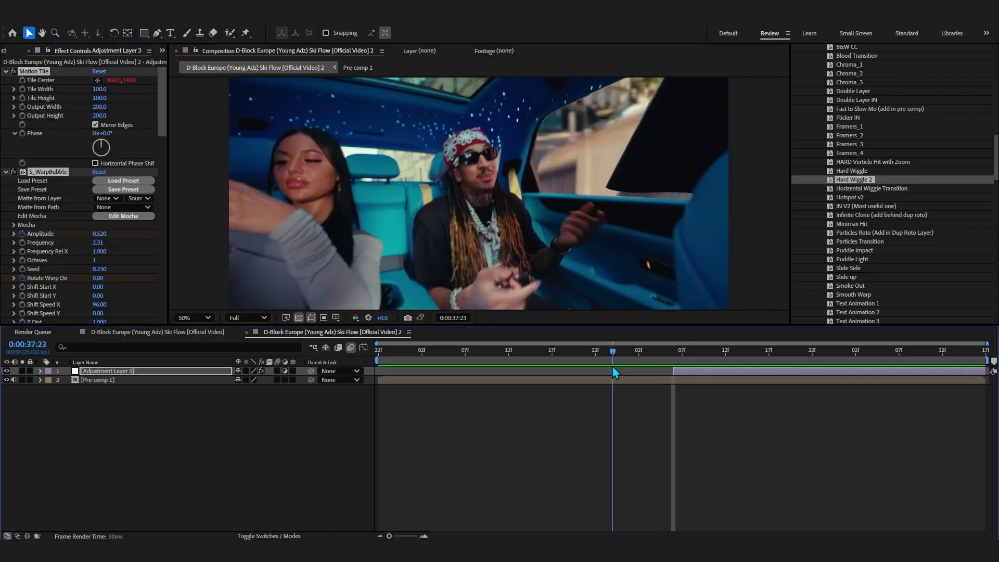
left_click_drag(612, 367, 518, 390)
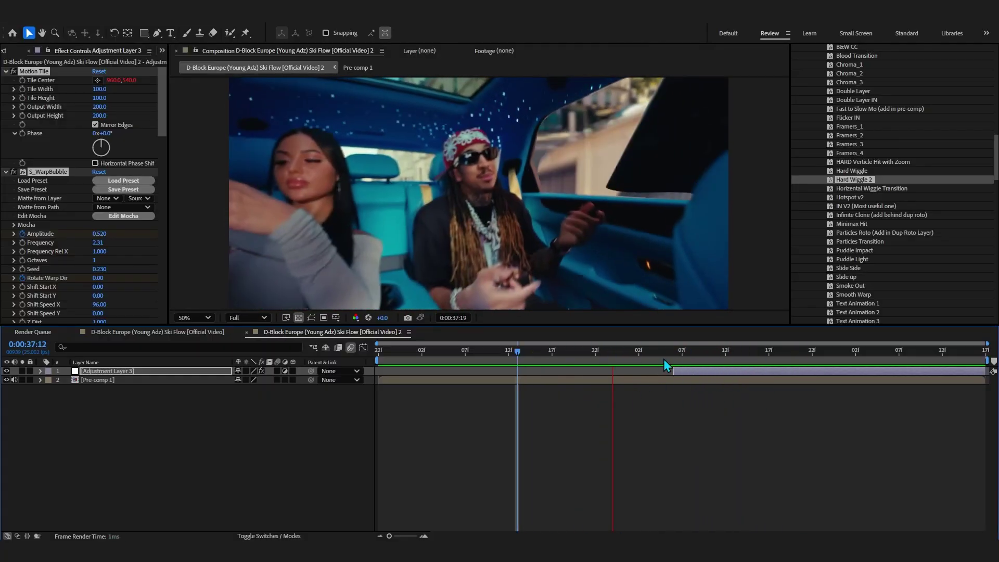
left_click(639, 349)
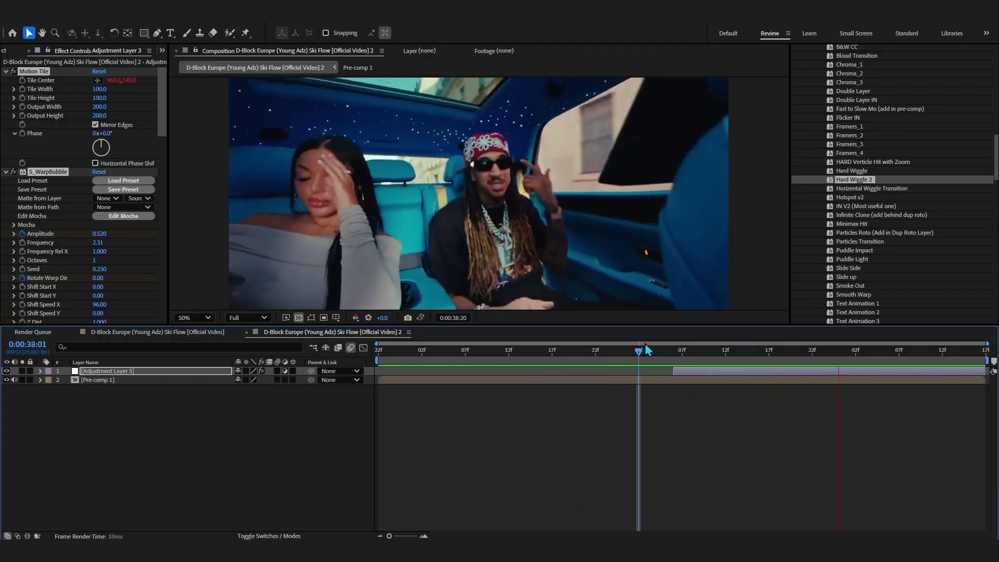
key("space")
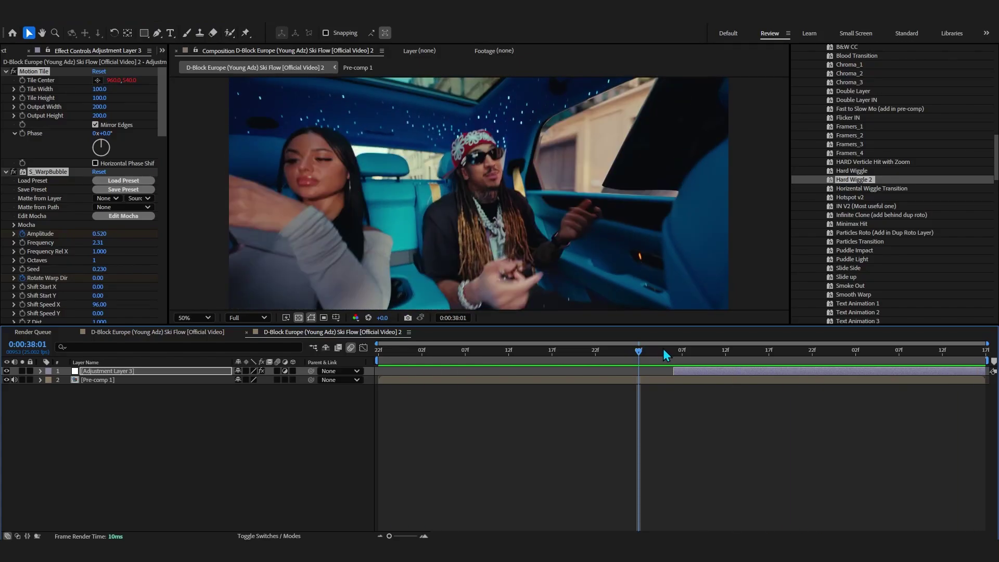
left_click_drag(663, 350, 774, 360)
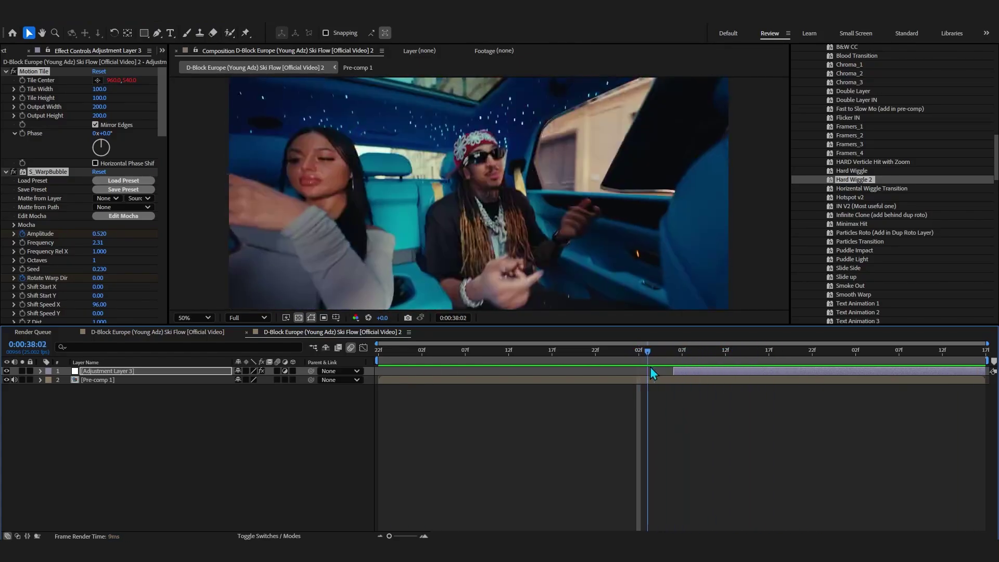
left_click_drag(651, 371, 840, 394)
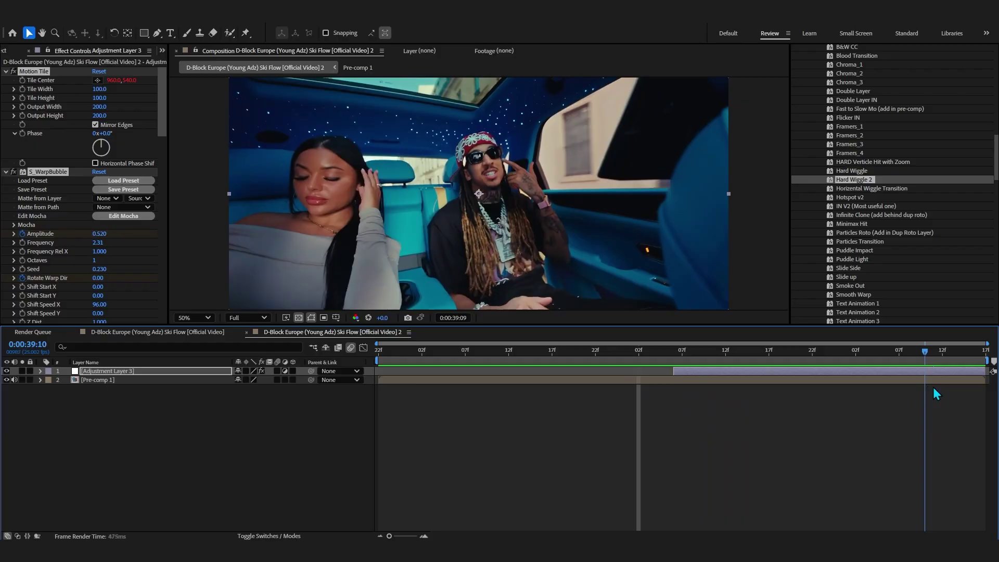
left_click_drag(934, 388, 670, 387)
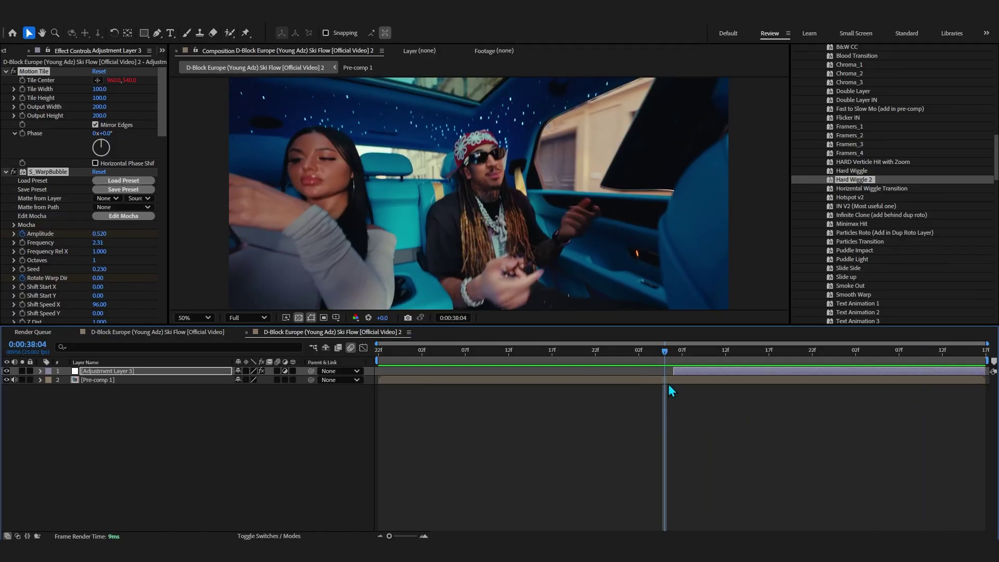
Step: Create another adjustment layer above the wiggle layer and trim it to run from 0:00:38:02 to the wiggle layer's start at 0:00:38:05
left_click(601, 391)
key("Page_Up")
right_click(669, 452)
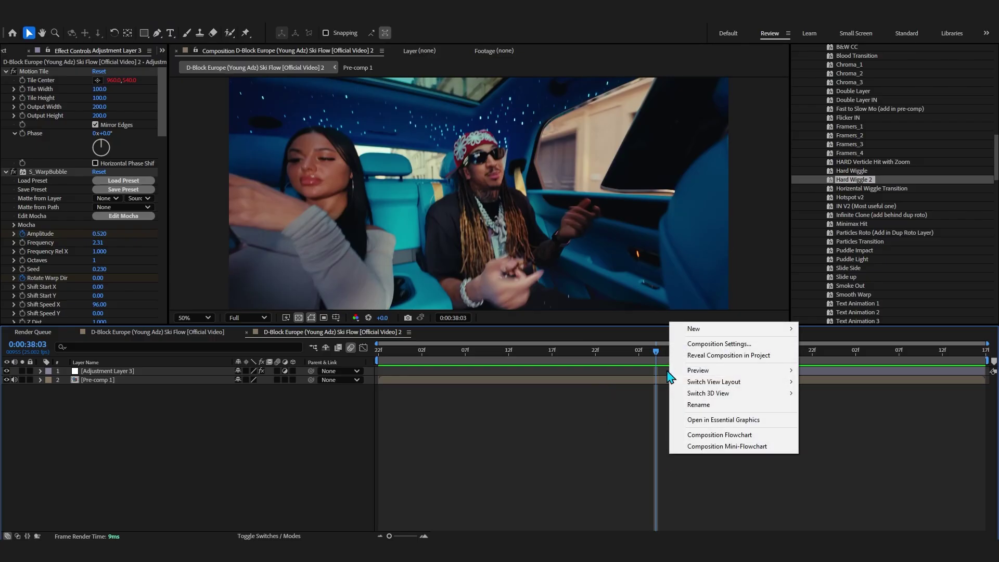
mouse_move(695, 329)
left_click(838, 412)
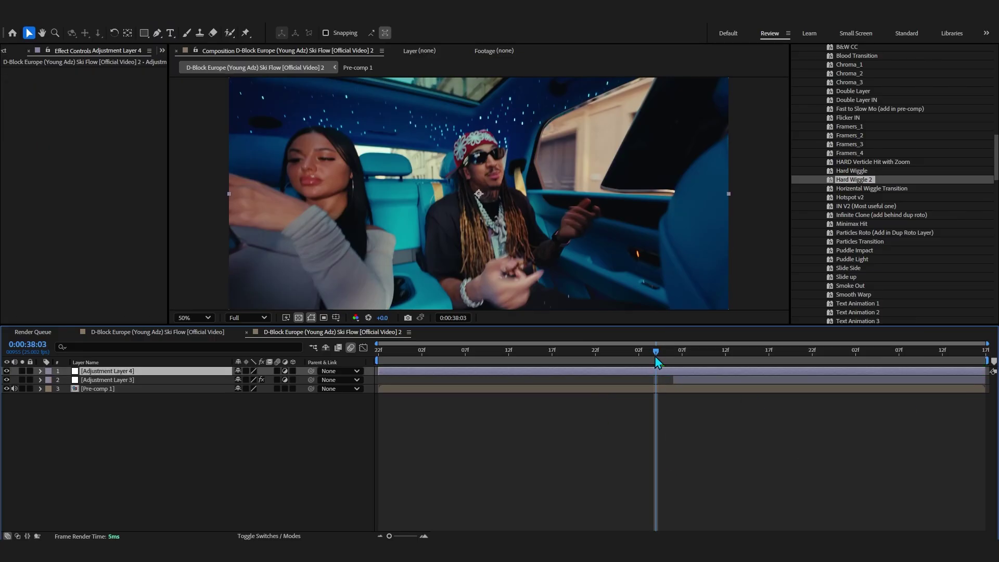
mouse_move(656, 357)
left_mouse_down()
mouse_move(686, 366)
mouse_move(651, 360)
mouse_move(671, 364)
mouse_move(648, 368)
left_mouse_up()
key("alt+]")
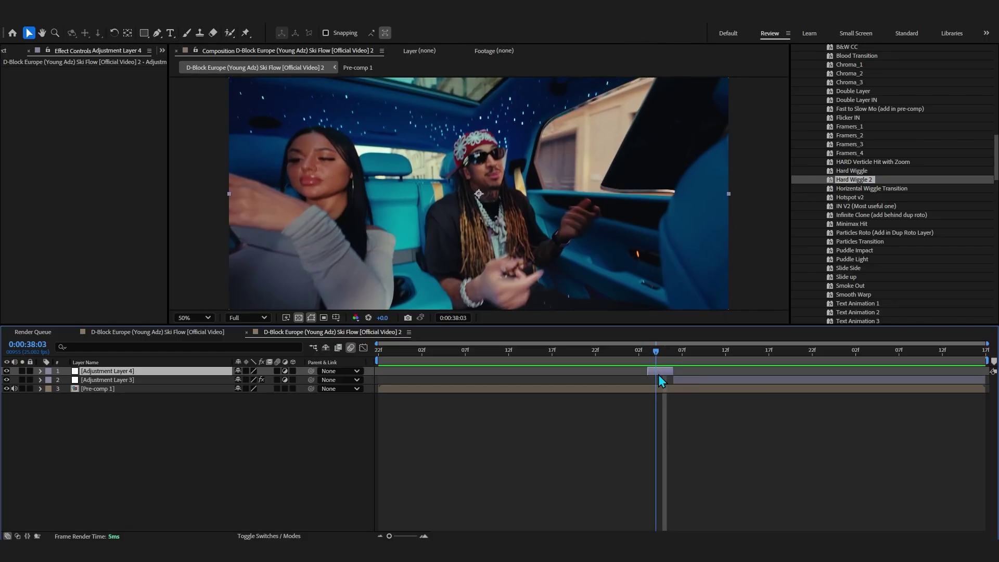
Step: Apply the Framers_1 preset from Essential Effects & Transition V2 to the short adjustment layer at 0:00:38:02 and check its keyframed frames
scroll(833, 219, "up", 3)
left_click(852, 212)
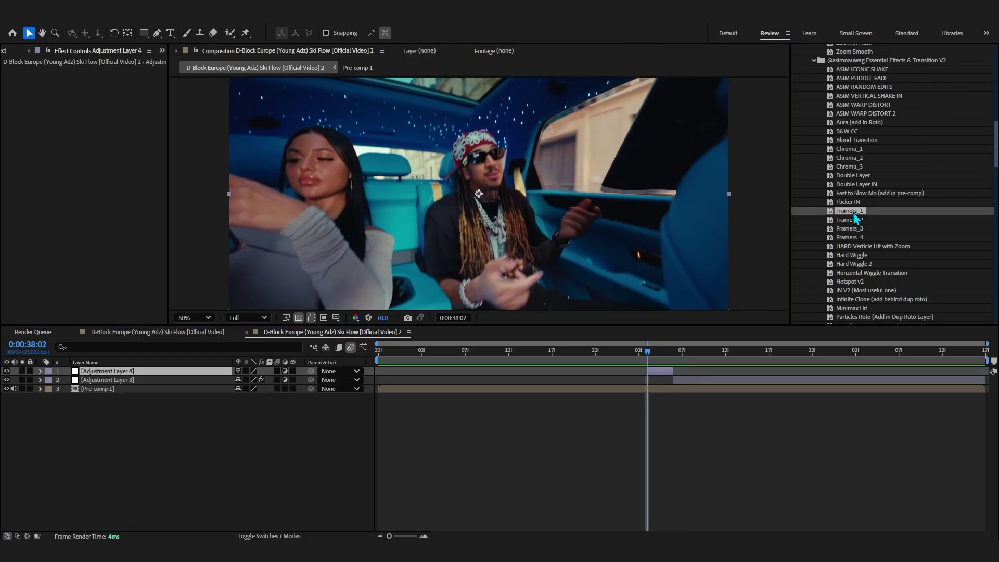
double_click(854, 212)
left_click_drag(590, 415, 581, 415)
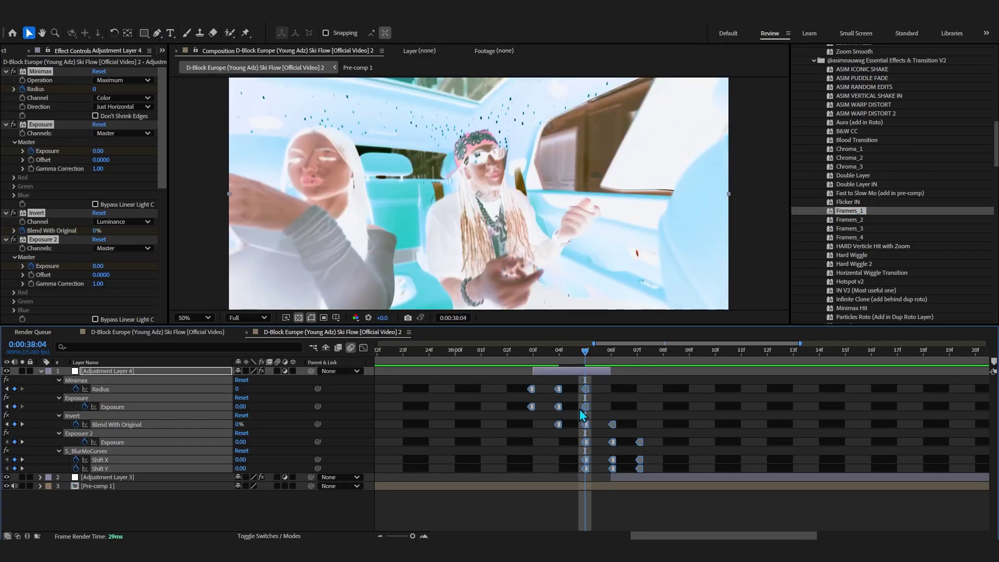
left_click_drag(589, 360, 583, 400)
key(";")
Step: Play back the transition from the street clip into the car interior to review the Framers_1 flash together with the wiggle
left_click(629, 354)
key("space")
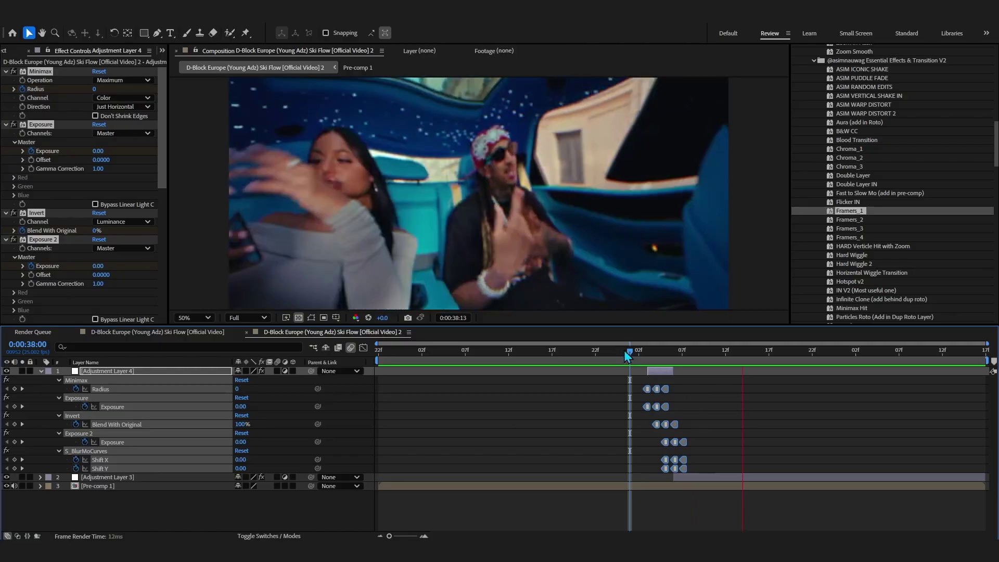
left_click_drag(632, 356, 569, 369)
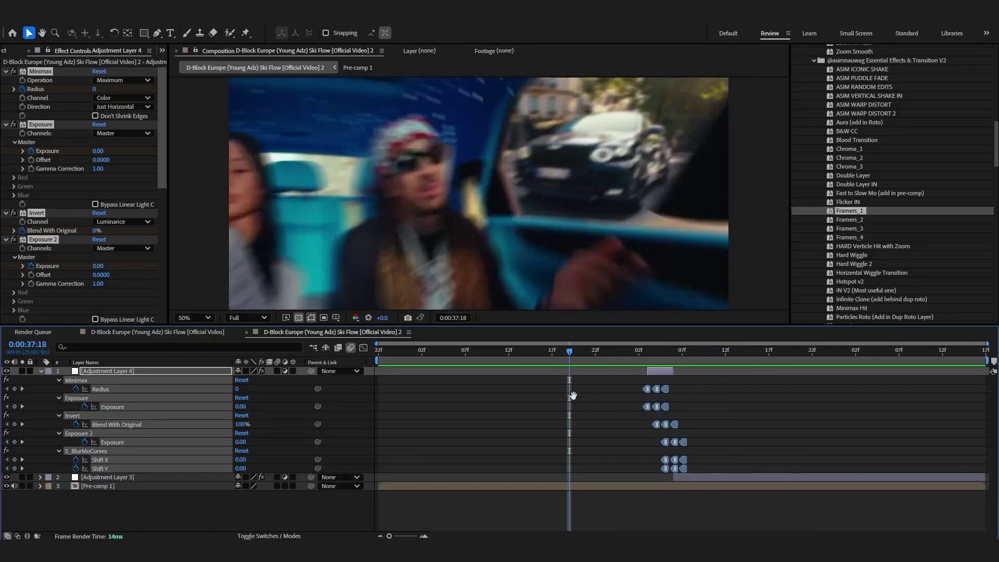
left_click_drag(676, 362, 509, 358)
key("space")
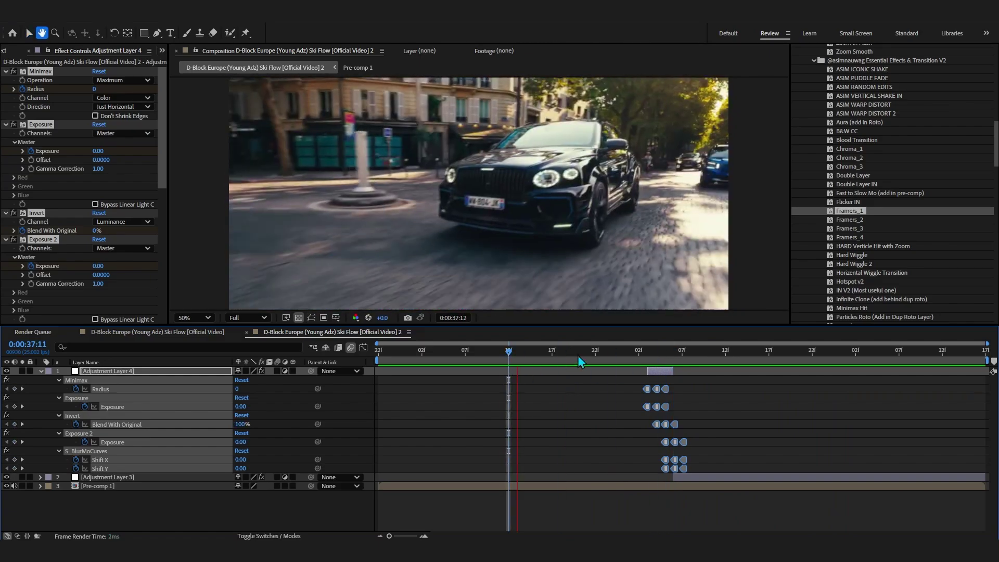
key("space")
left_click(791, 405)
key("space")
Step: Collapse the top adjustment layer's properties and set the work area to begin at 0:00:37:04
left_click(40, 371)
left_click(448, 352)
key("b")
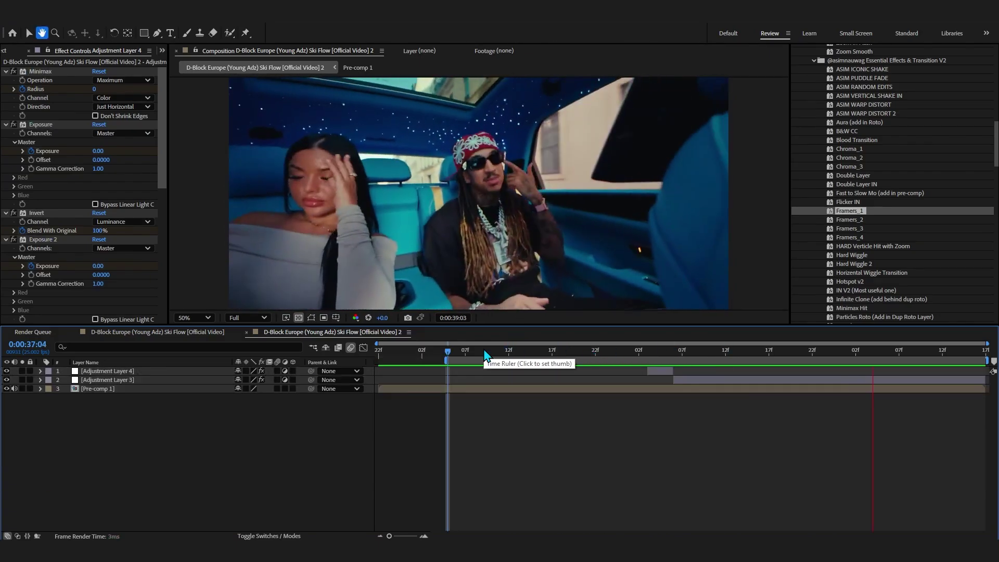